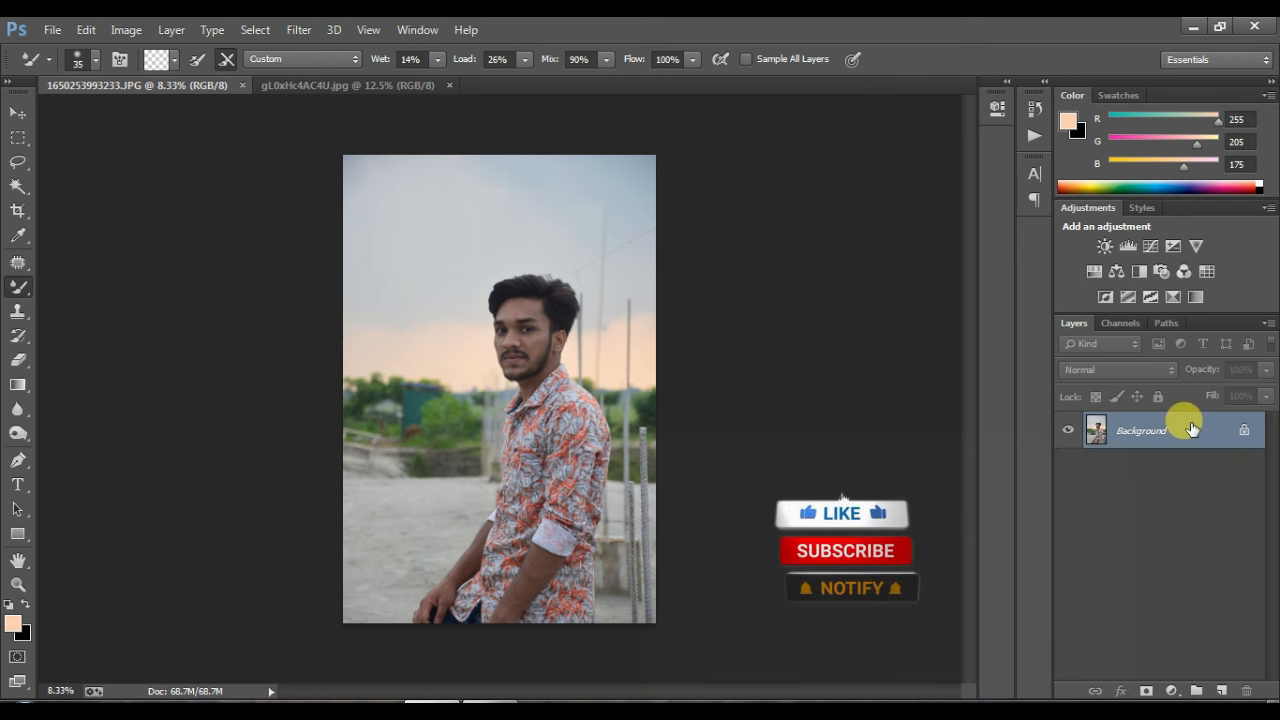
Step: Duplicate the Background layer and select the man on the copy with the Quick Selection tool
left_click_drag(1192, 436, 1221, 690)
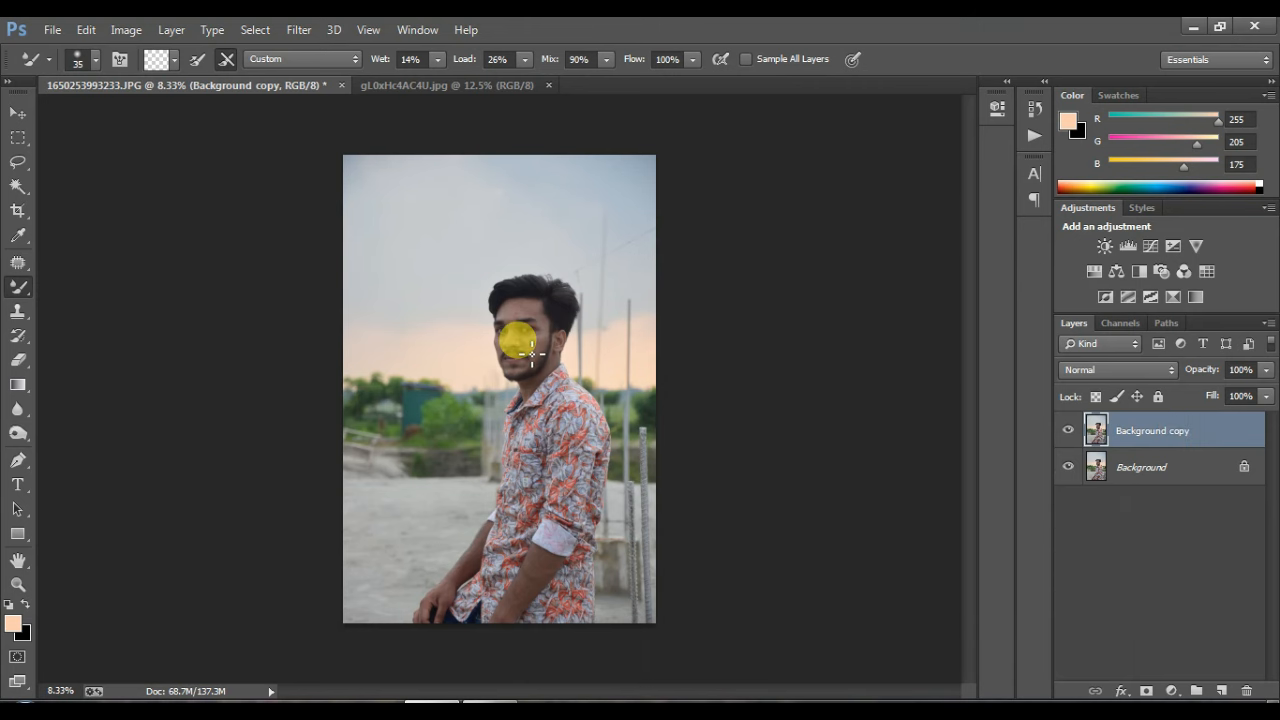
left_click(22, 190)
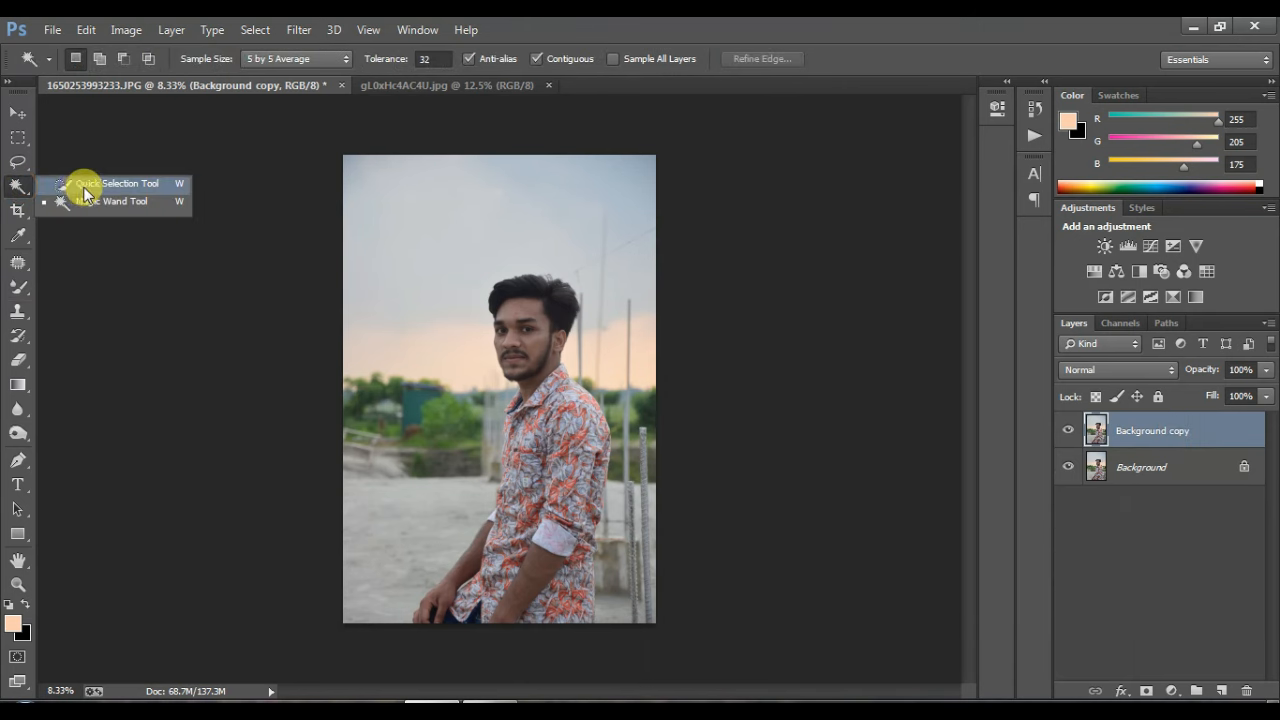
left_click(89, 185)
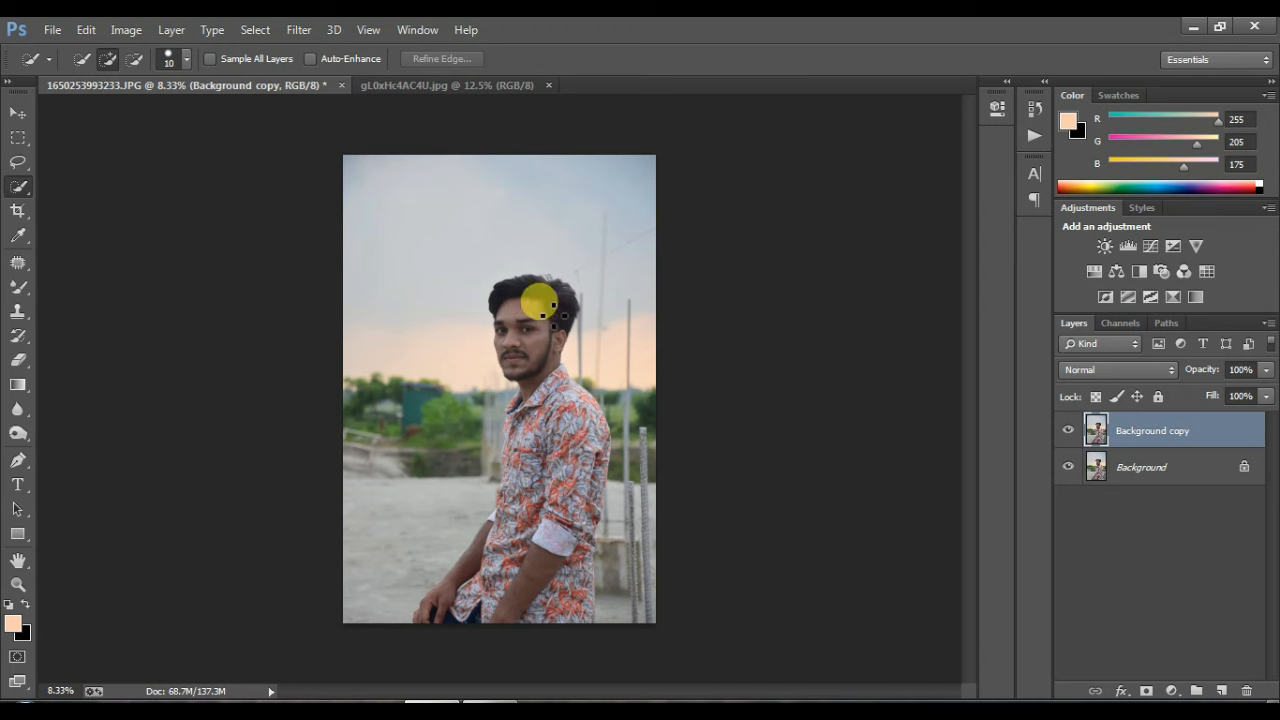
left_click(537, 282)
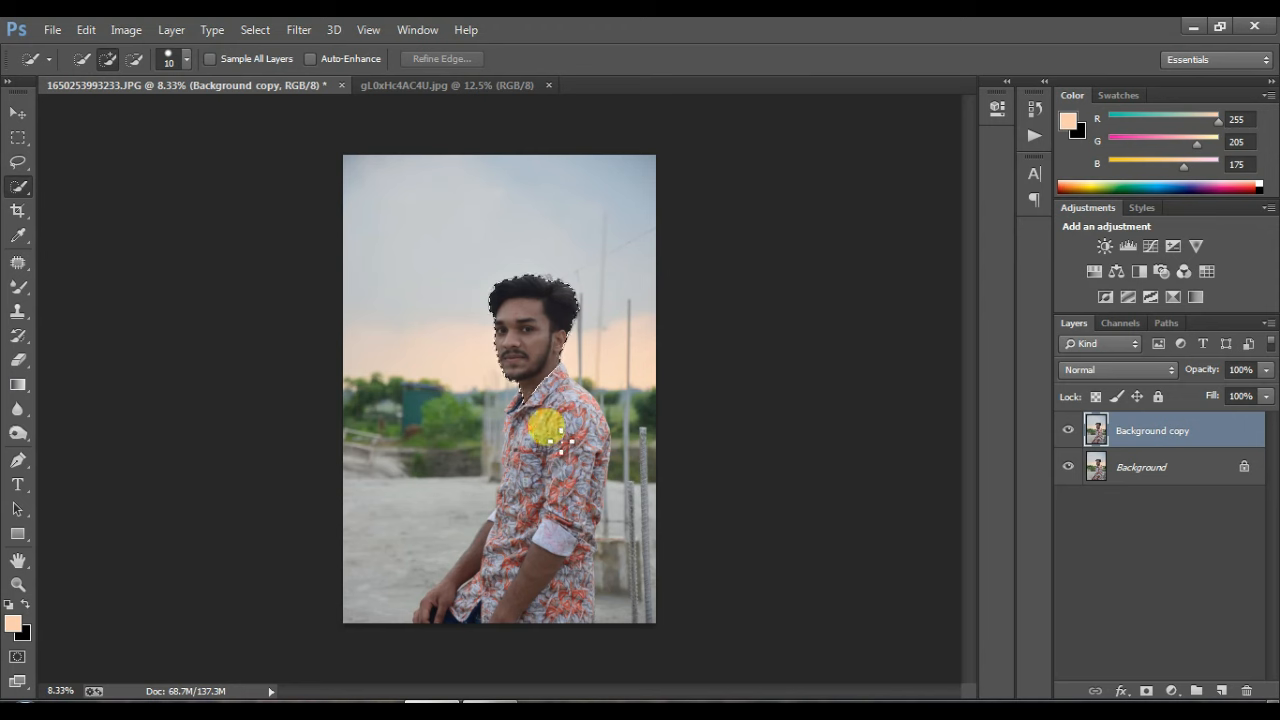
mouse_move(550, 432)
left_mouse_down()
mouse_move(548, 372)
mouse_move(598, 526)
mouse_move(565, 549)
mouse_move(530, 413)
mouse_move(508, 419)
mouse_move(507, 439)
mouse_move(506, 423)
mouse_move(508, 412)
mouse_move(517, 445)
mouse_move(507, 413)
mouse_move(521, 410)
mouse_move(548, 447)
mouse_move(544, 353)
mouse_move(569, 280)
mouse_move(553, 283)
mouse_move(567, 299)
mouse_move(519, 349)
left_mouse_up()
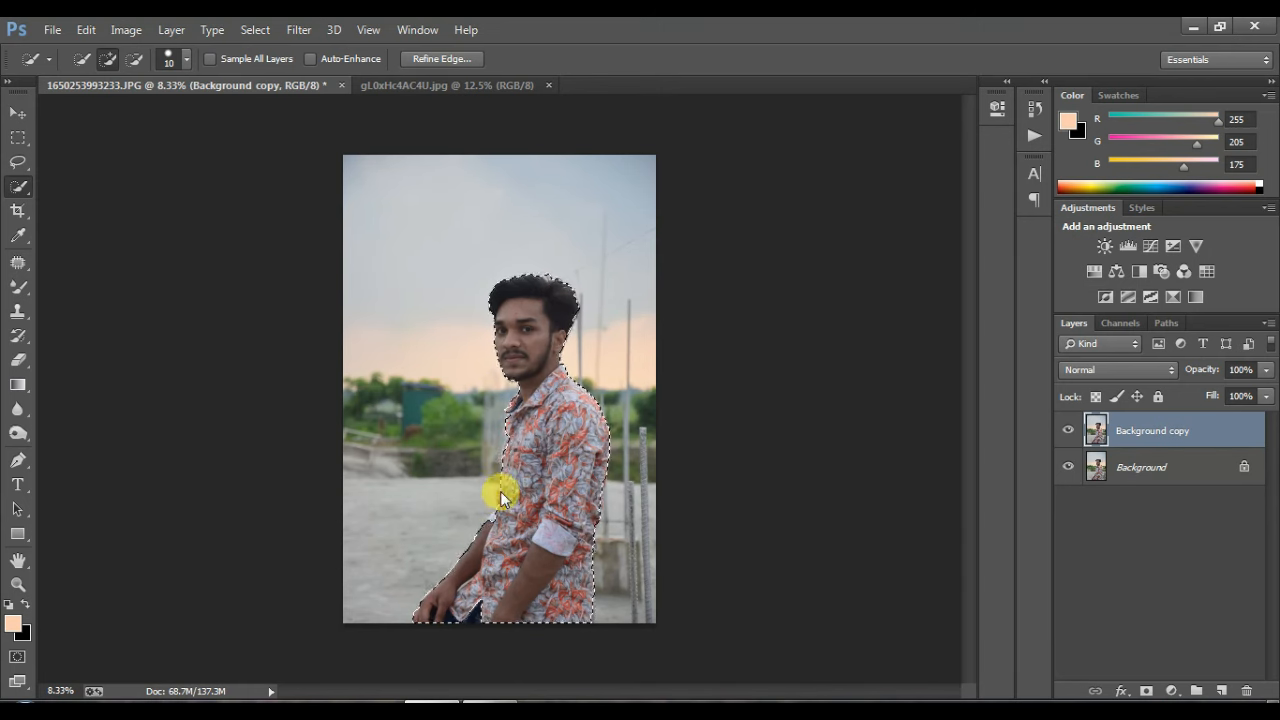
key("ctrl+alt+r")
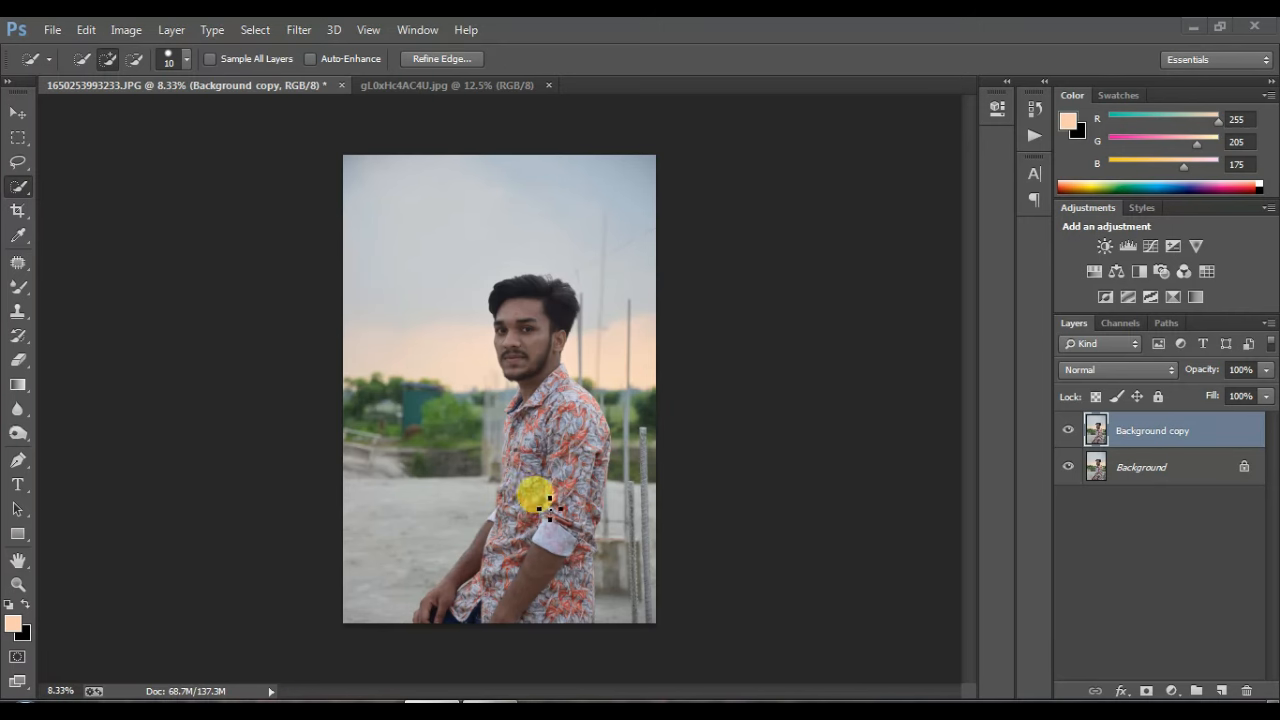
Step: Reselect the whole man on the Background copy layer with the Quick Selection tool and check the outline up to the hair
left_click_drag(549, 508, 538, 478)
left_click(504, 507)
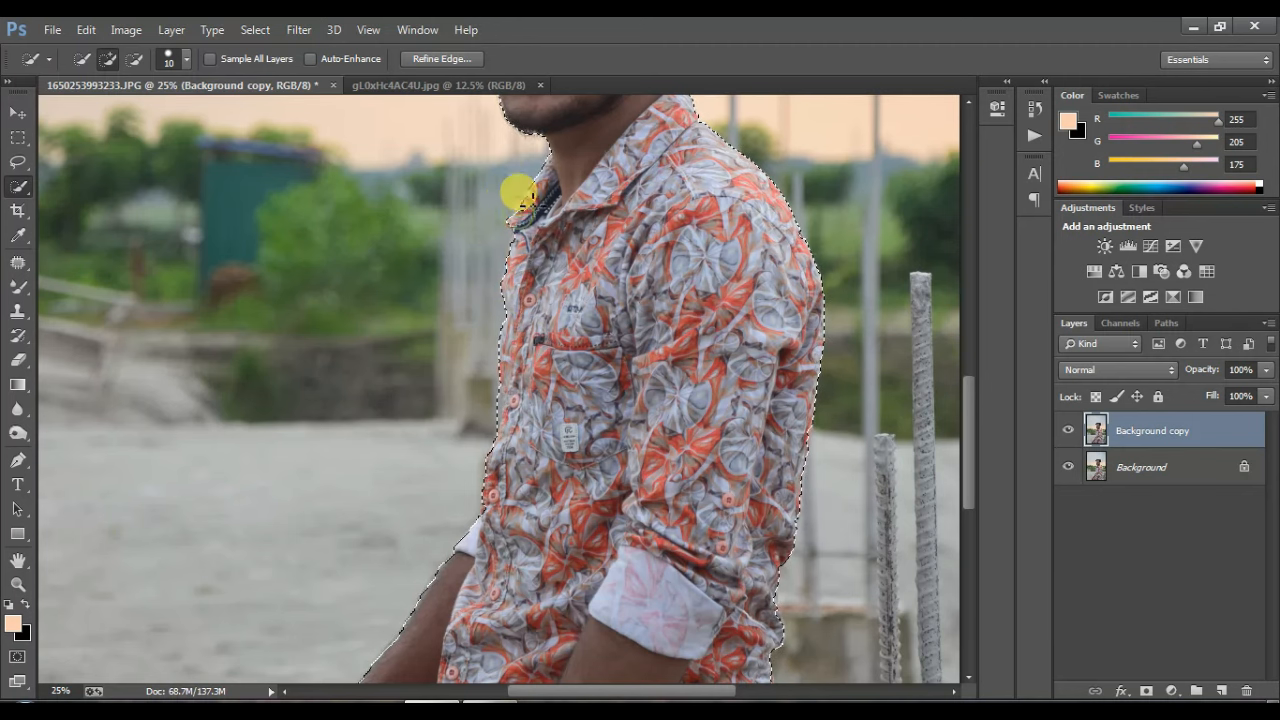
scroll(630, 225, "up", 1)
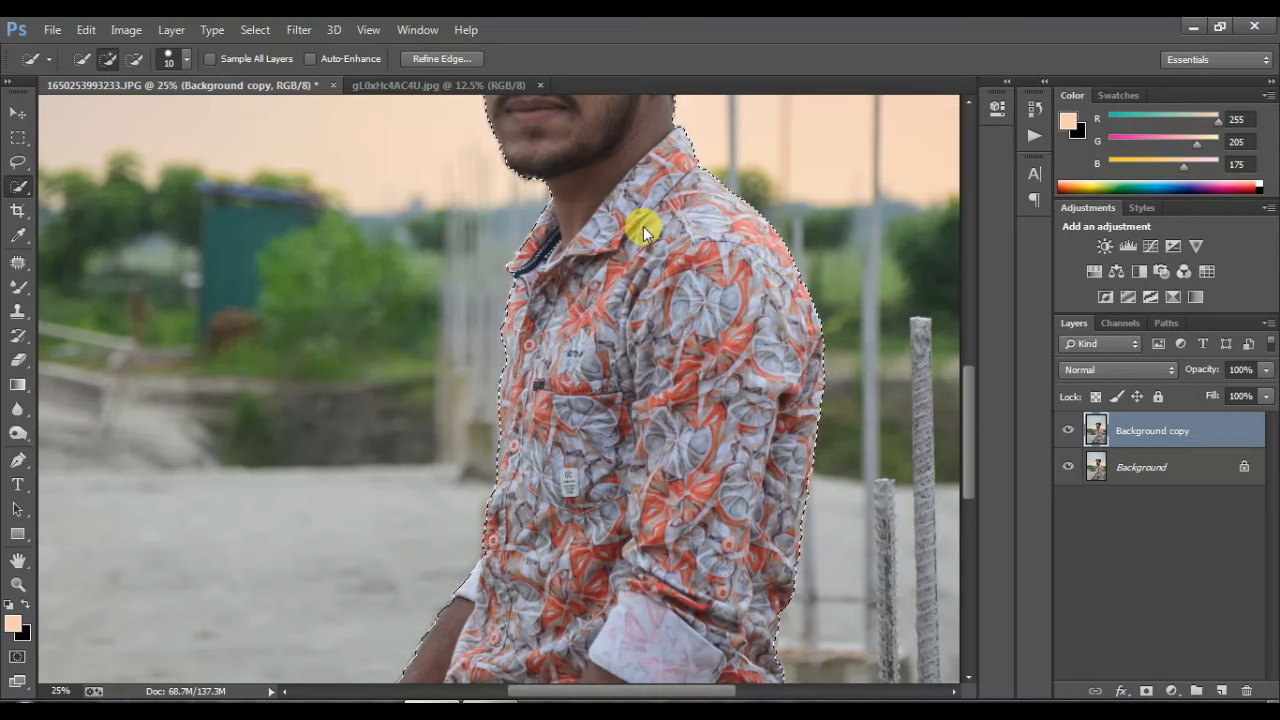
left_click_drag(966, 404, 970, 341)
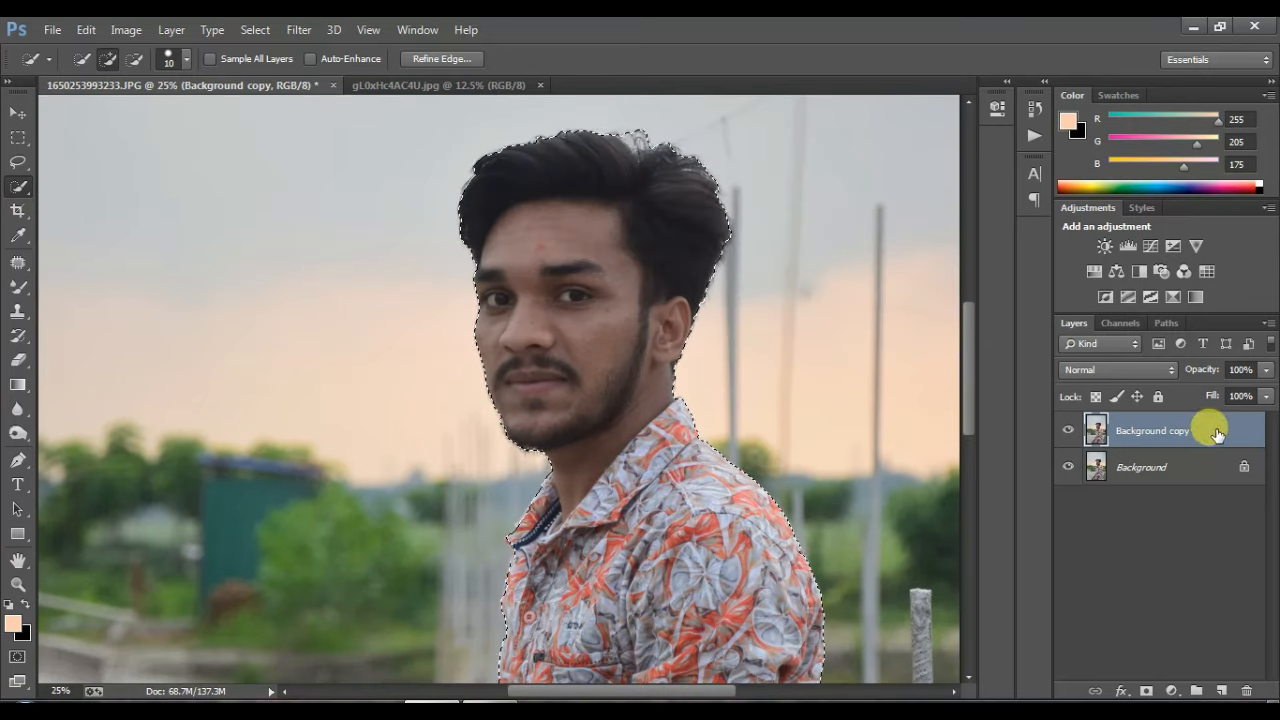
Step: Copy the selected man onto a new layer and toggle the visibility of the Background copy layer to check it
key("ctrl+j")
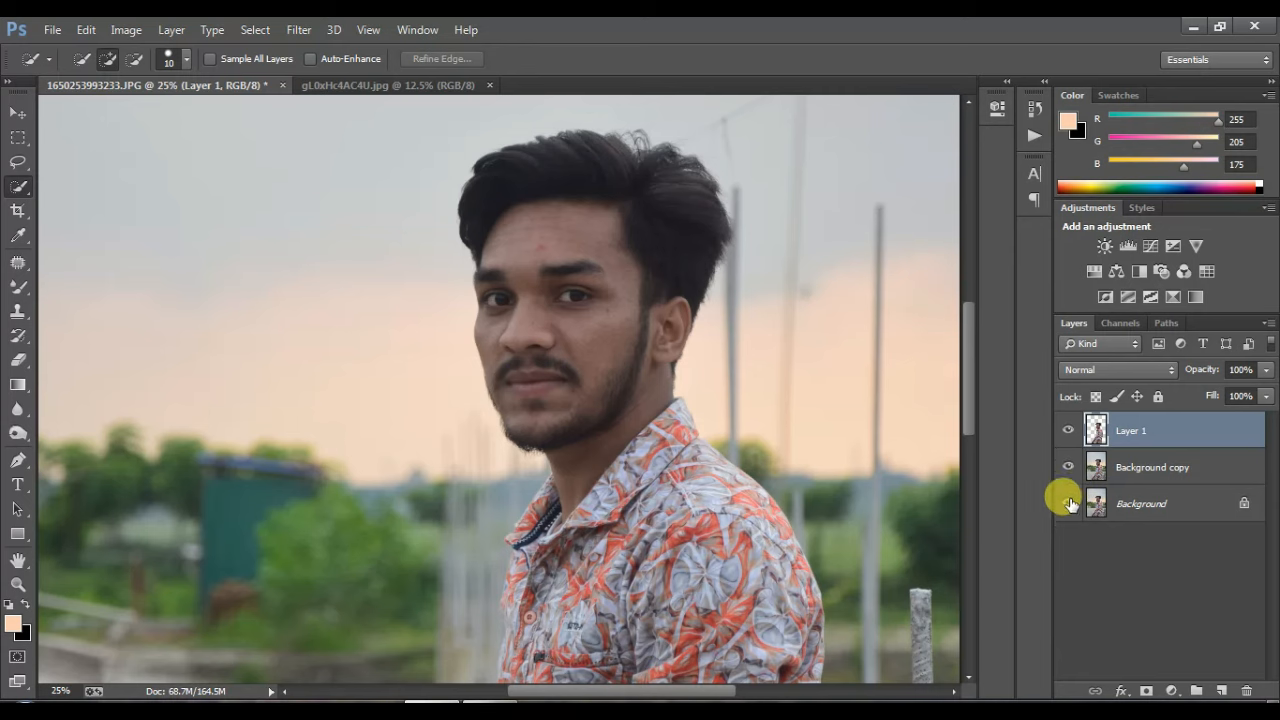
left_click(1068, 467)
left_click(1068, 467)
left_click(1068, 467)
left_click(1068, 467)
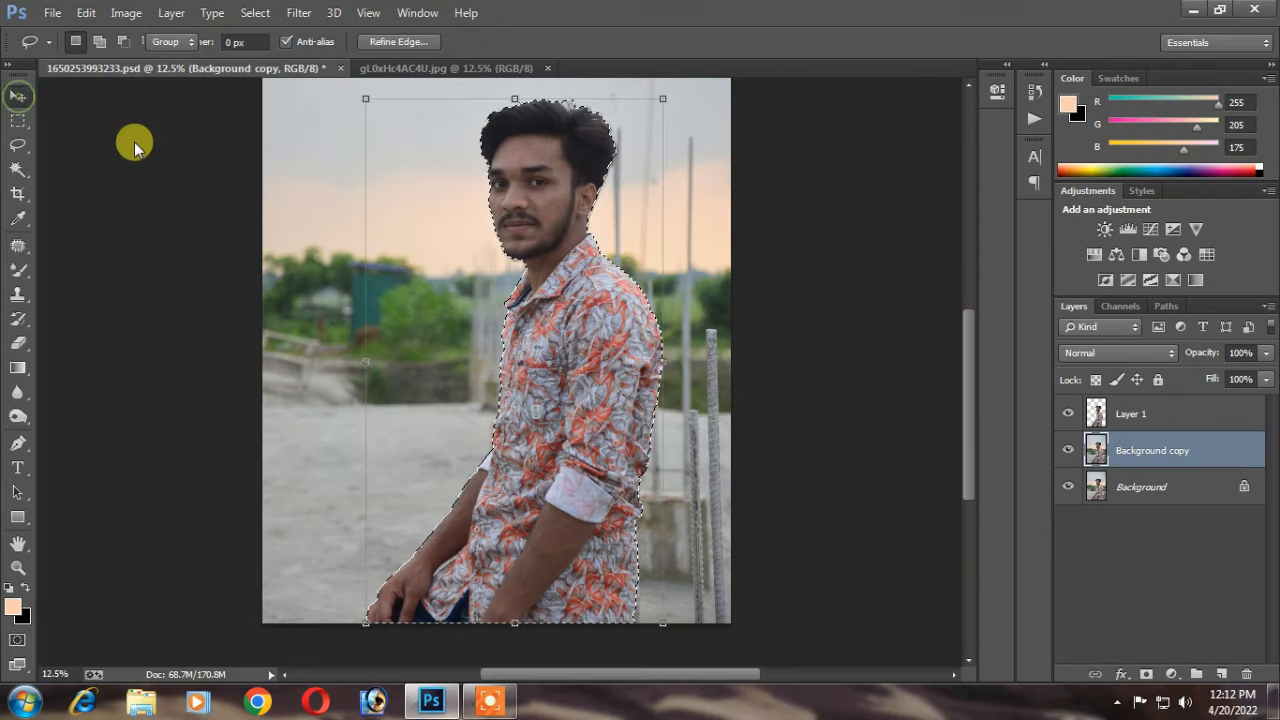
Step: Hide and reshow the Background copy and Background layers to inspect the cut-out man on Layer 1
left_click(28, 175)
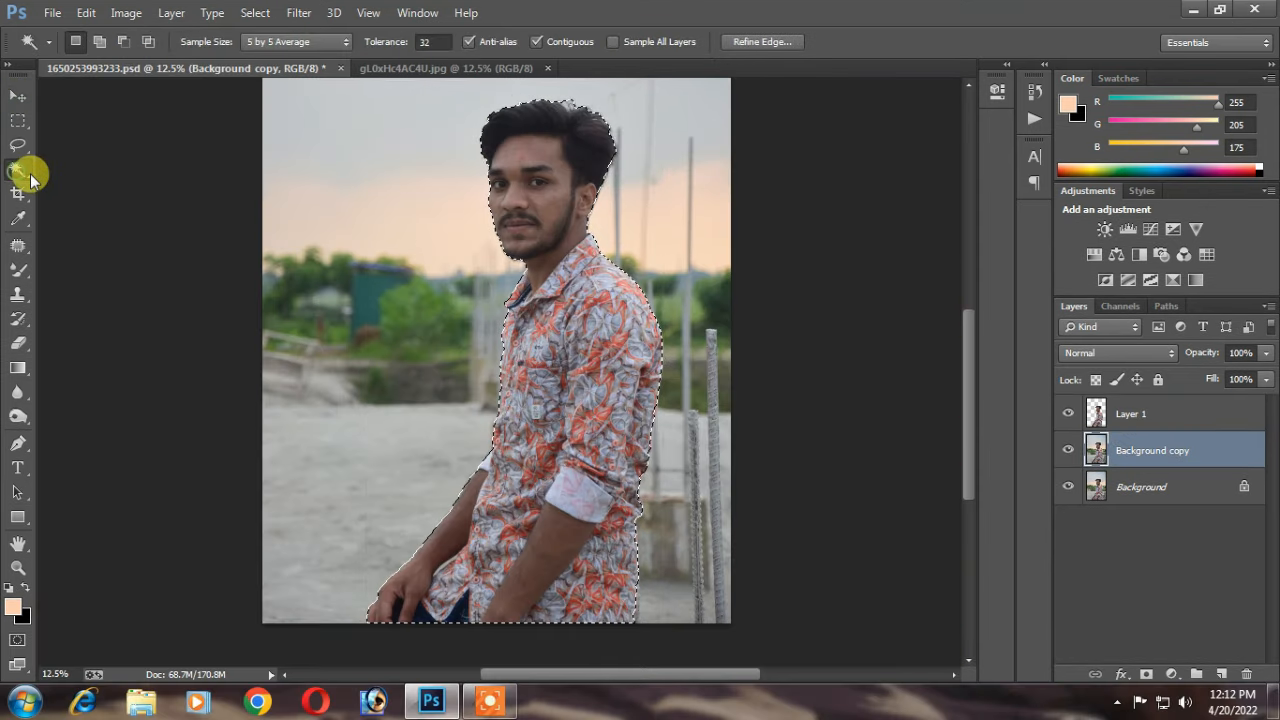
left_click(1068, 450)
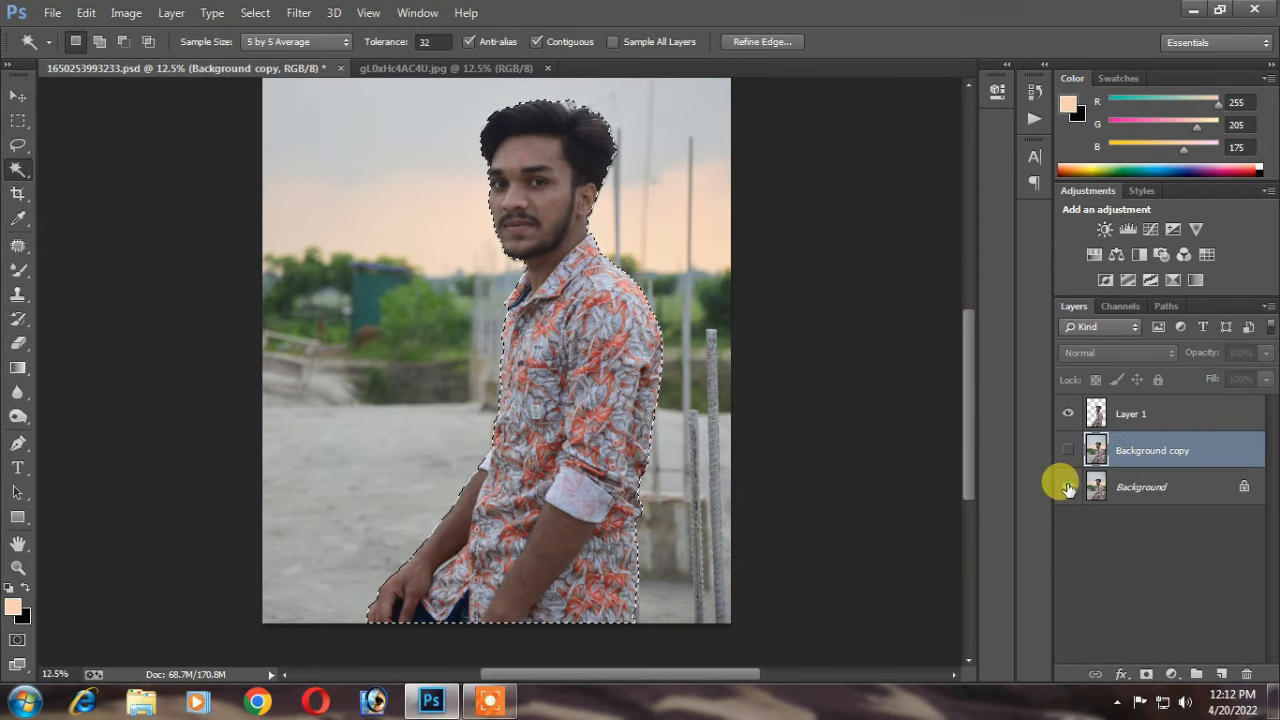
left_click(1068, 487)
left_click(1068, 450)
left_click(1068, 487)
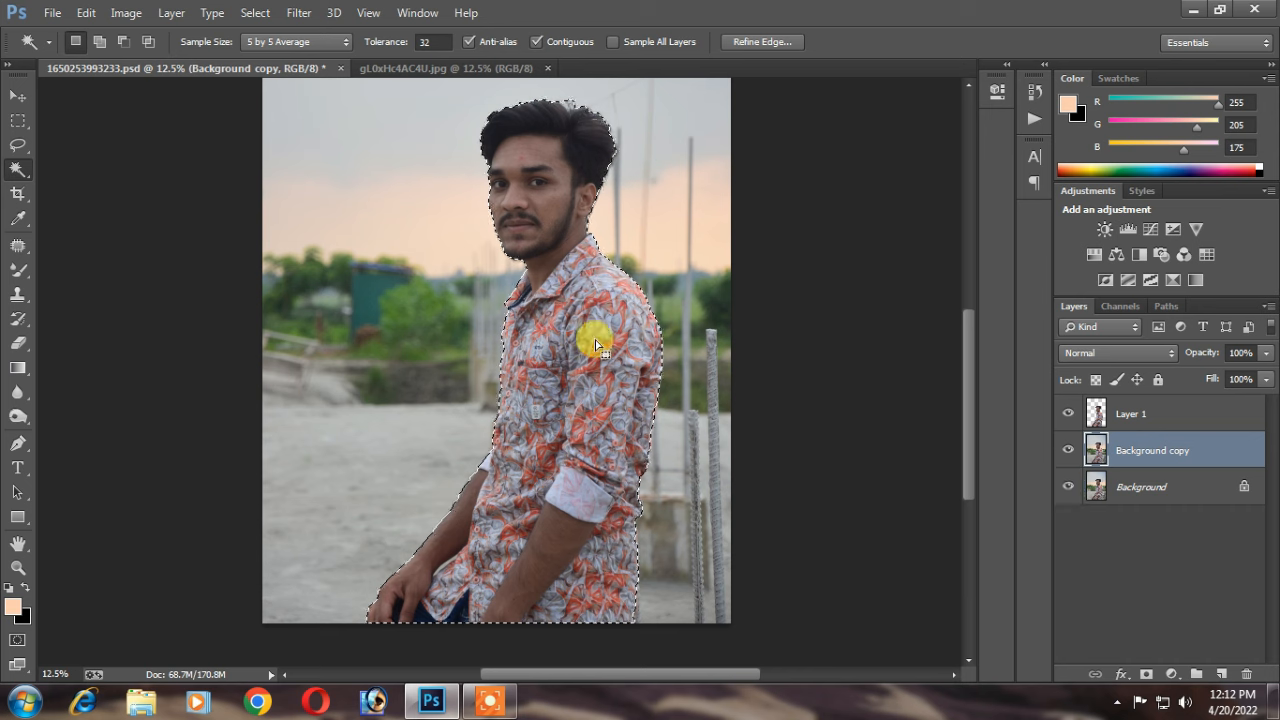
Step: Expand the selection around the man by 20 pixels
left_click(171, 13)
mouse_move(252, 22)
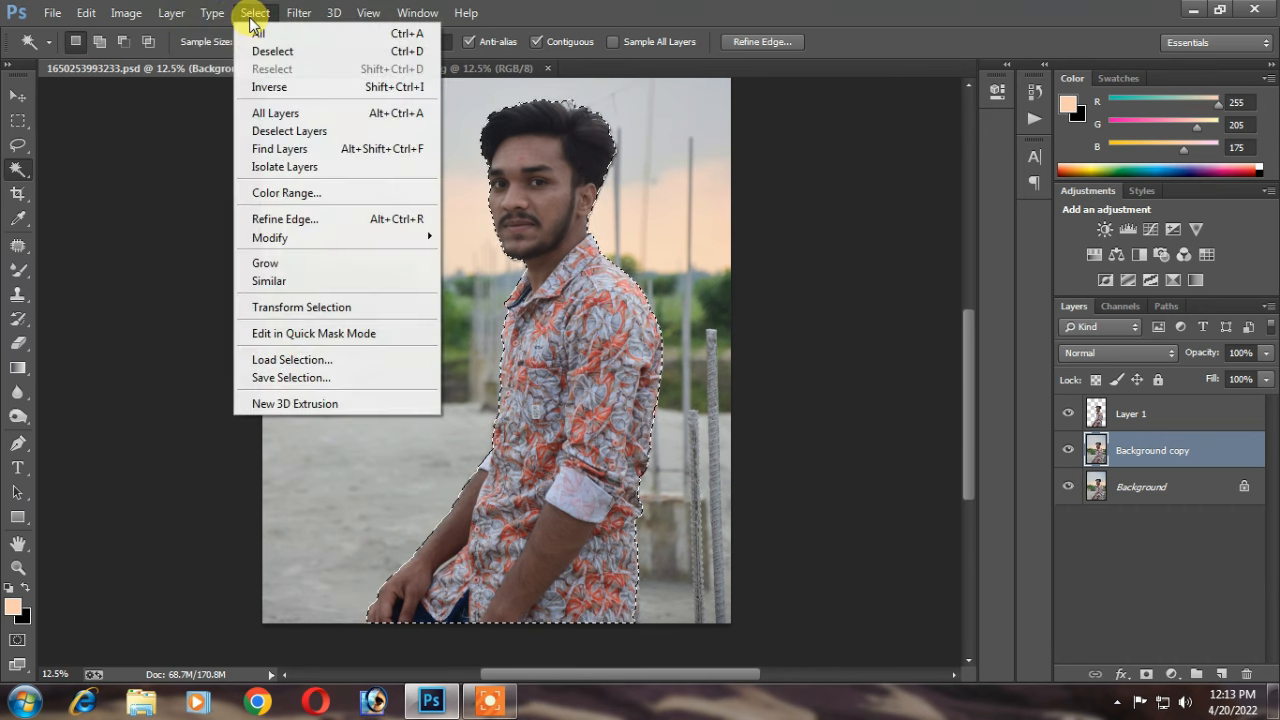
mouse_move(440, 238)
left_click(478, 272)
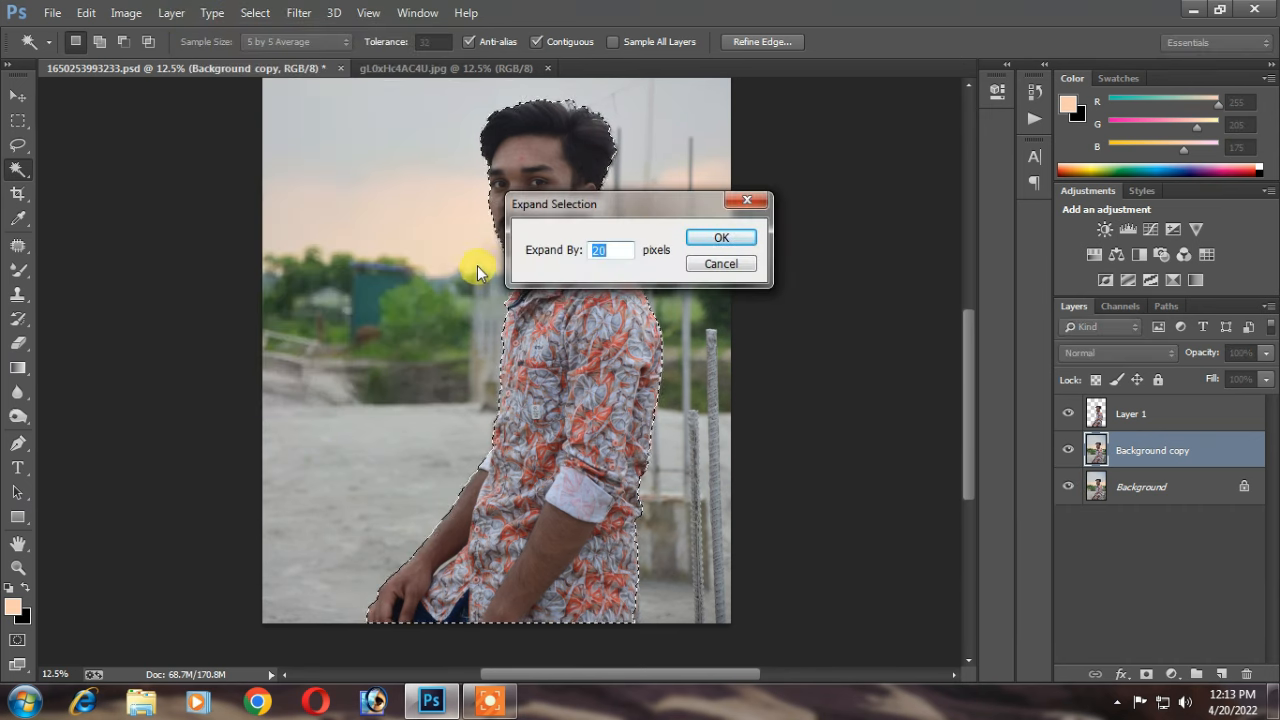
left_click(720, 242)
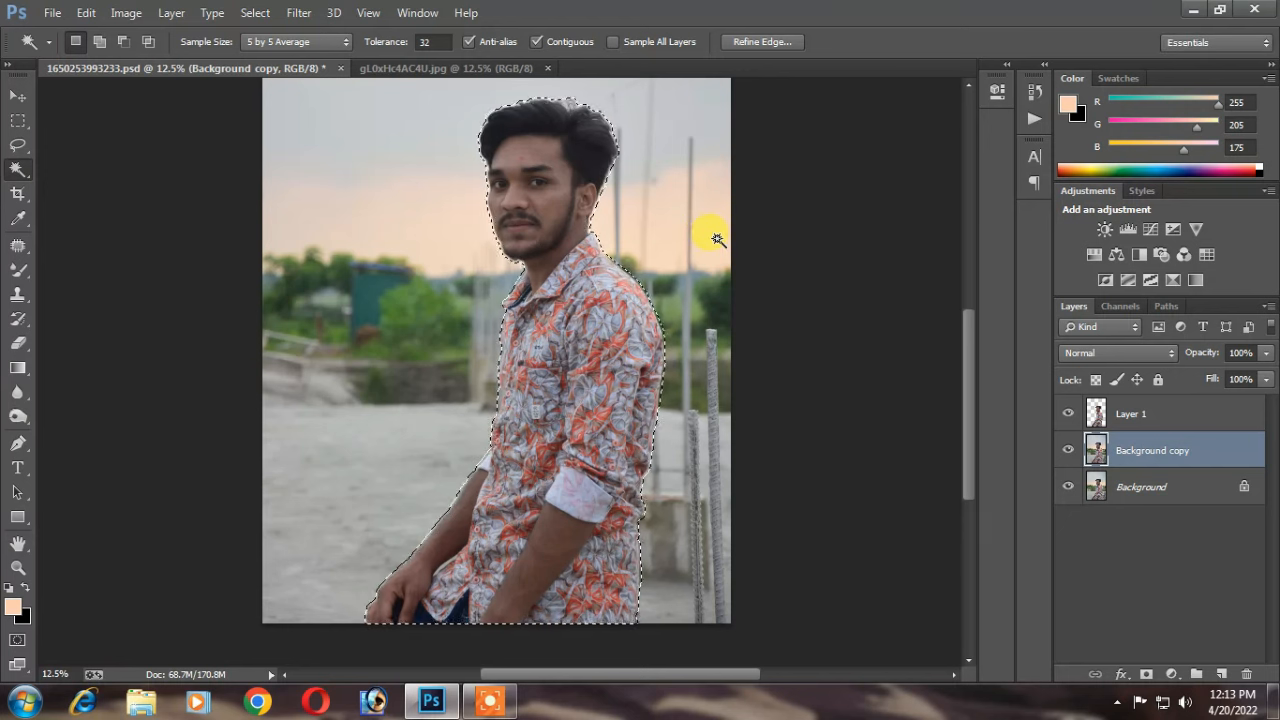
Step: Expand the selection around the man once more to leave a wider margin
left_click(254, 13)
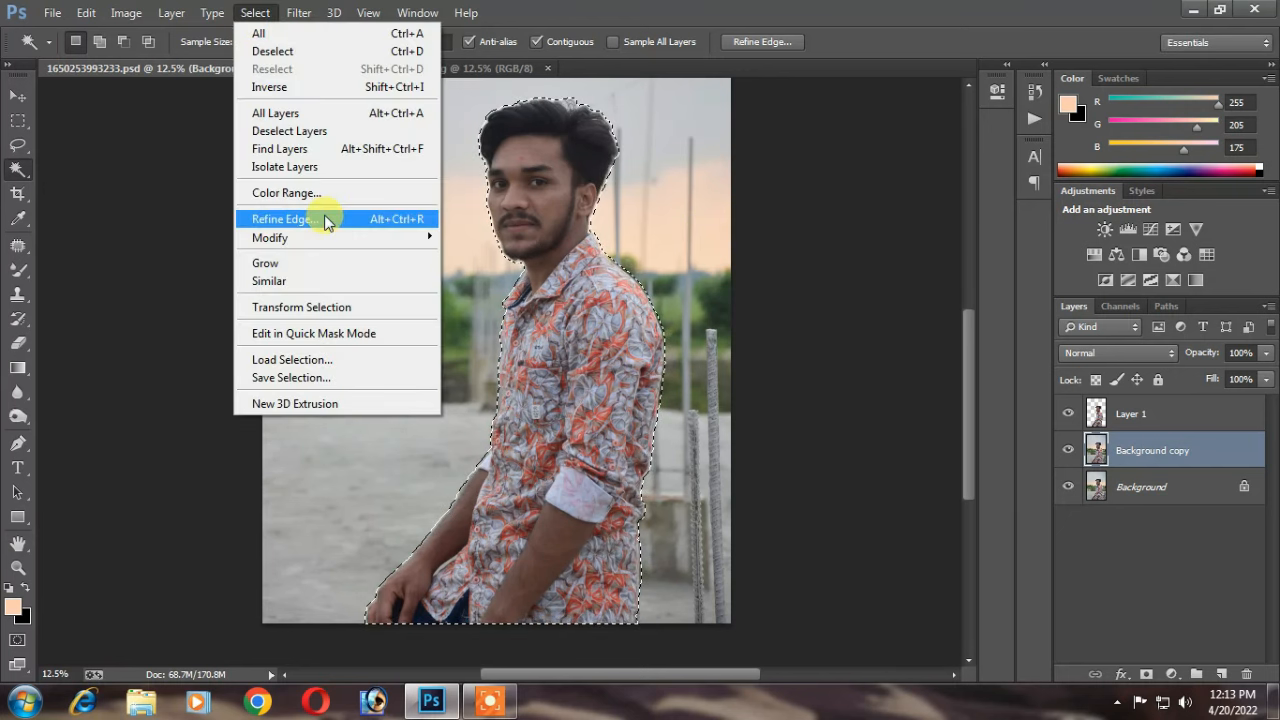
mouse_move(420, 238)
left_click(476, 272)
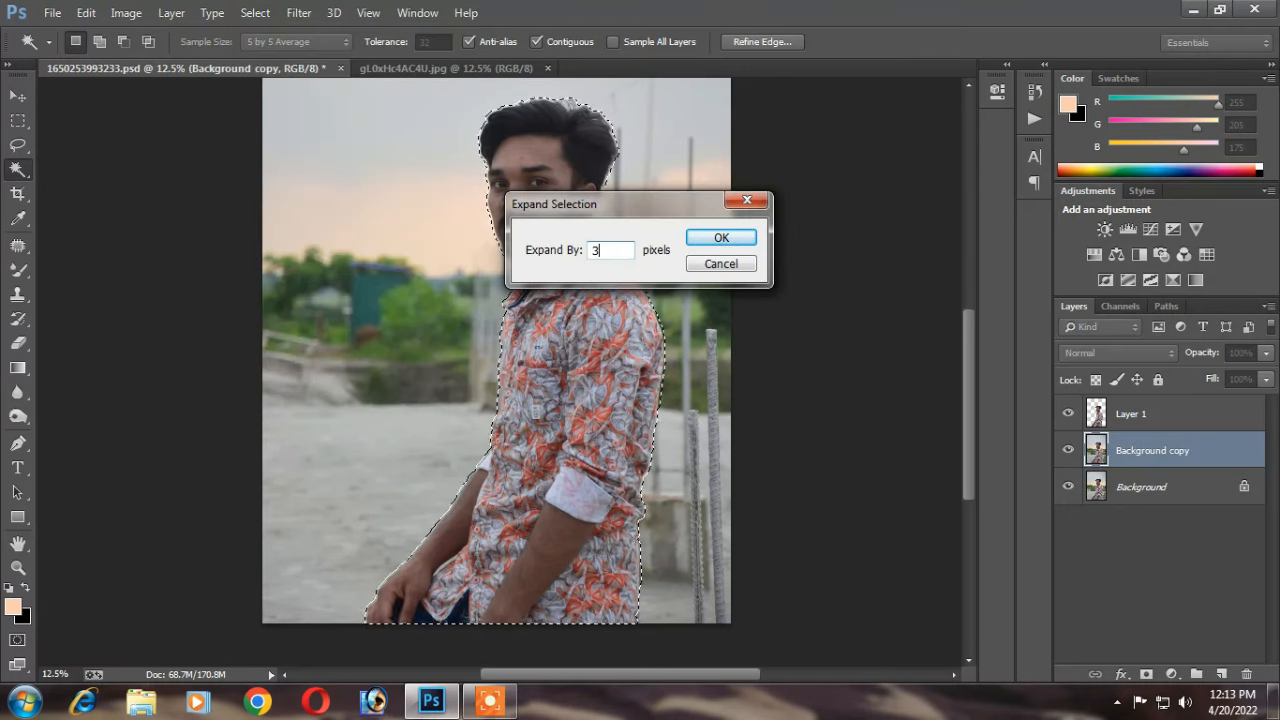
left_click(689, 238)
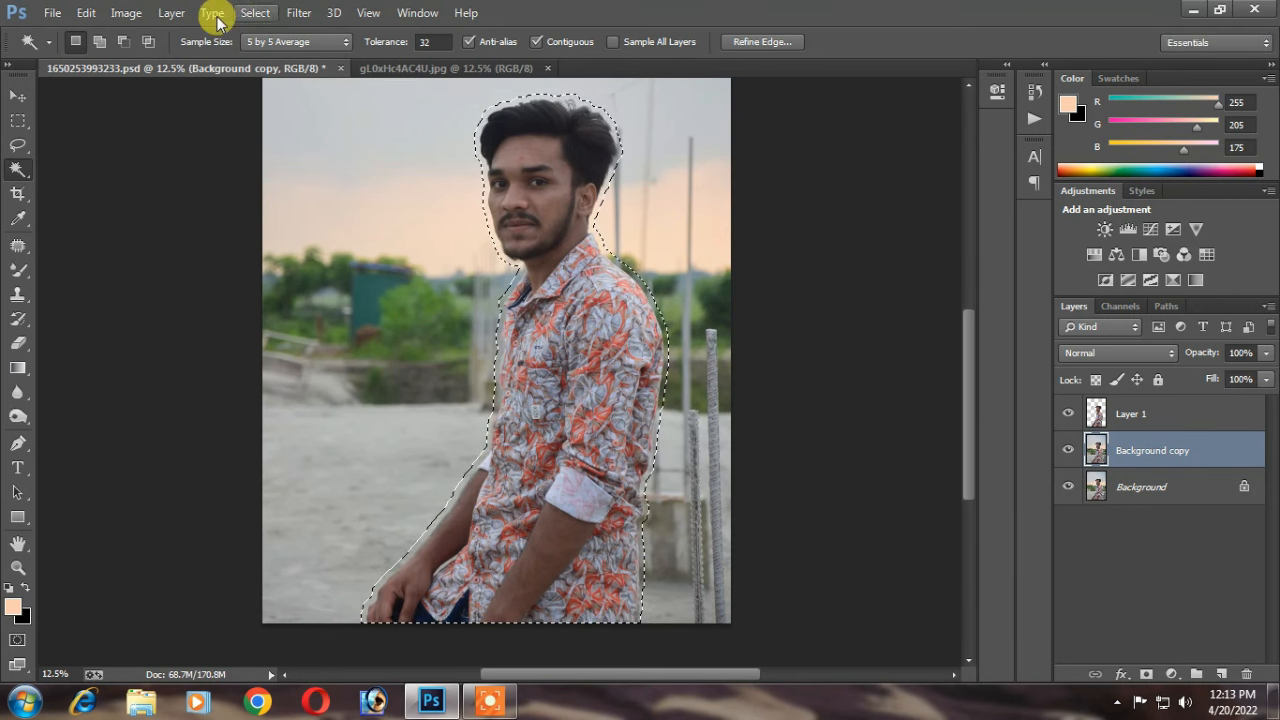
Step: Fill the expanded selection on the Background copy layer with surrounding content to remove the man
left_click(86, 13)
left_click(160, 264)
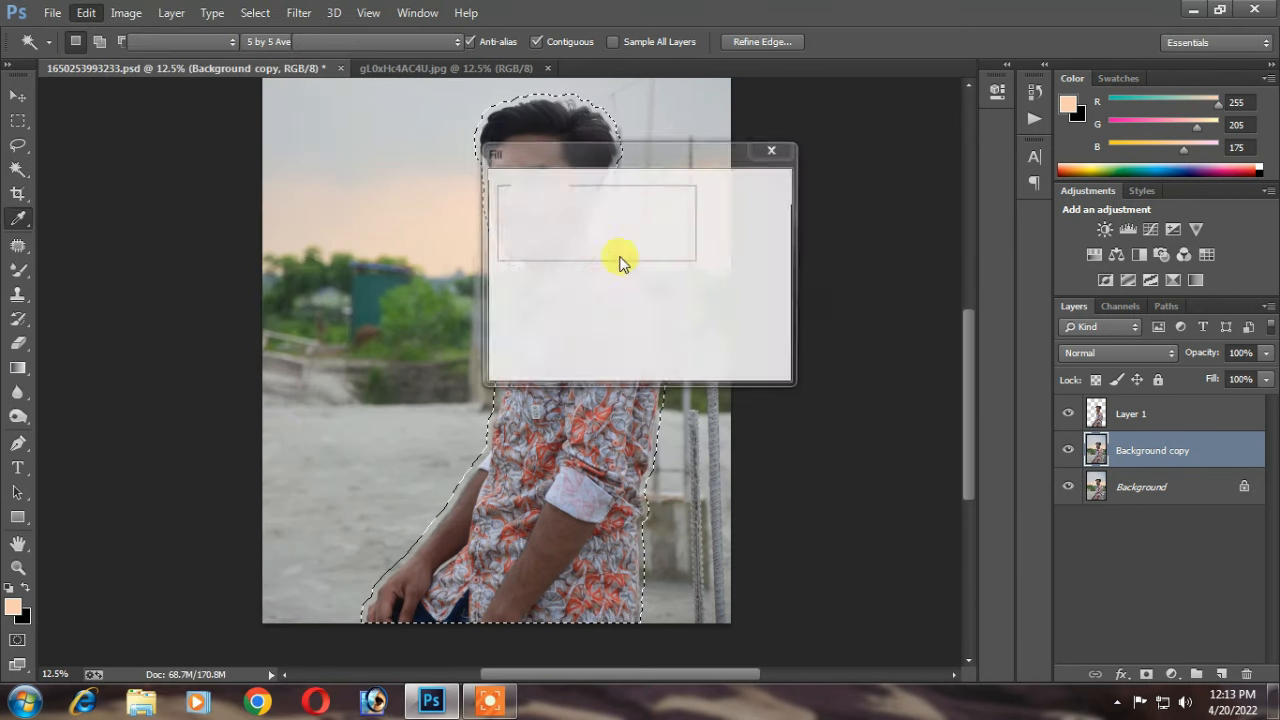
left_click(731, 193)
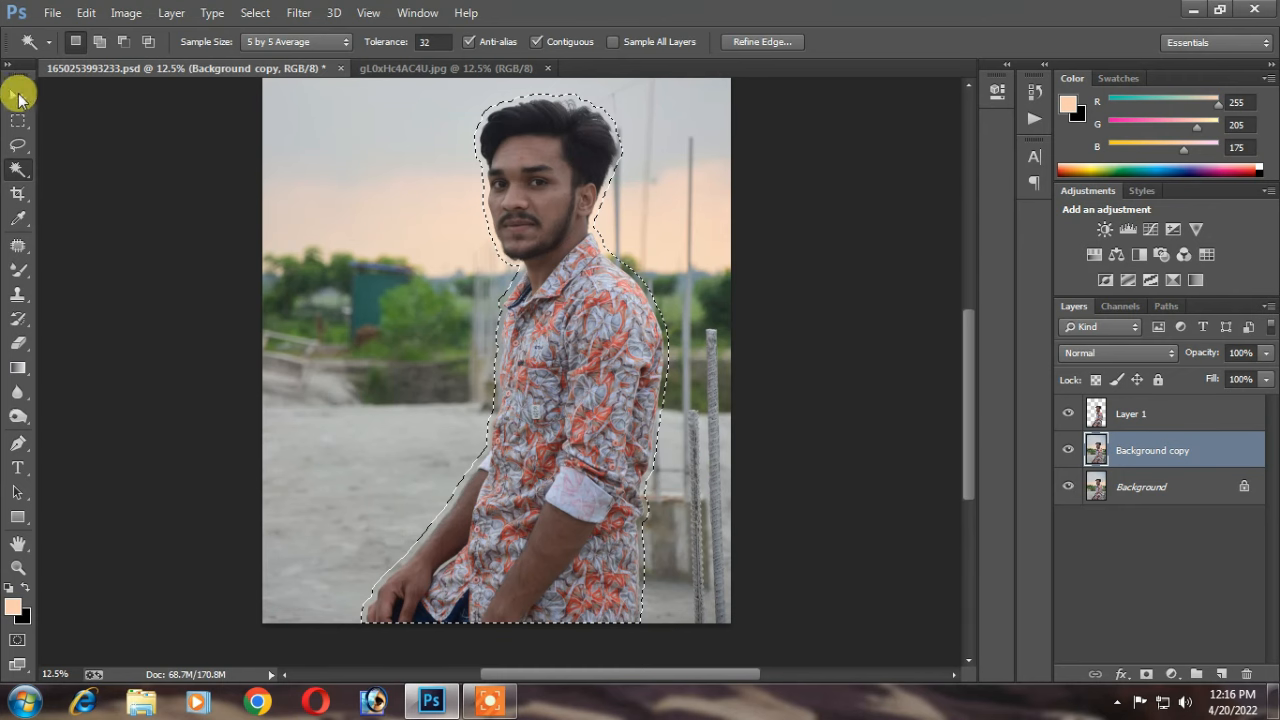
Step: Hide the Background layer and Layer 1, and clear the selection on the Background copy layer
left_click(1068, 488)
left_click(1068, 413)
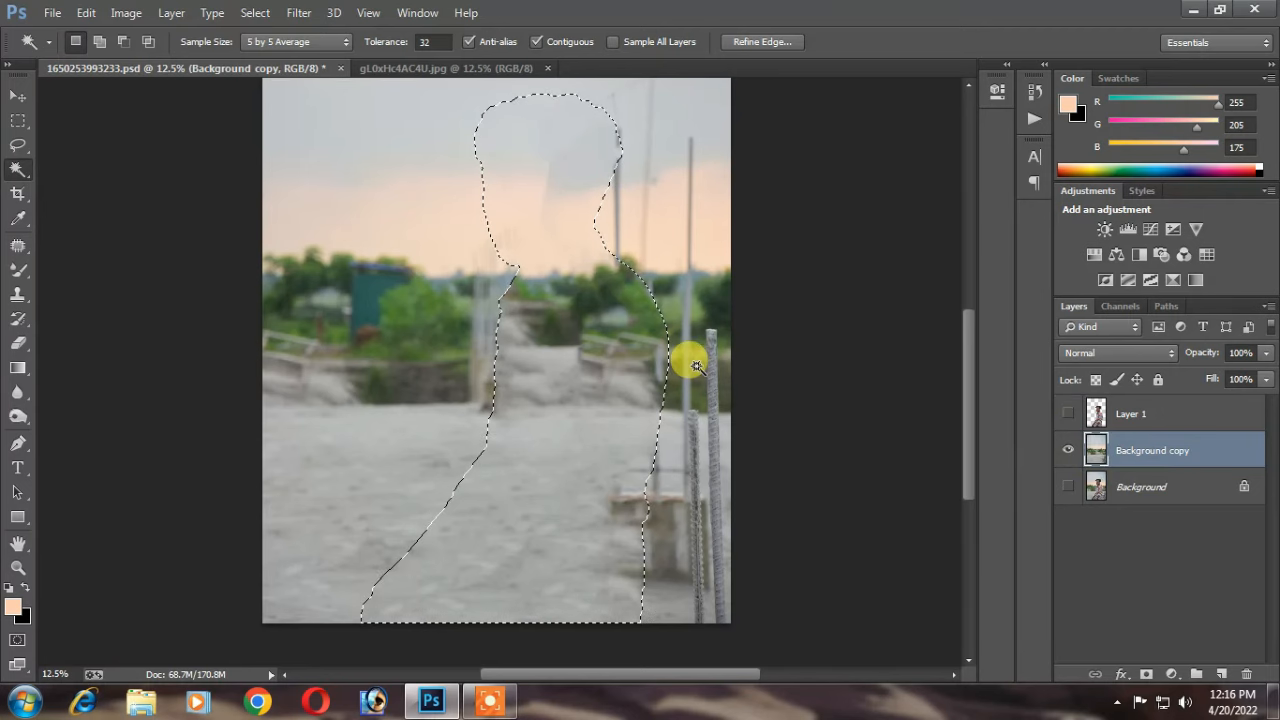
key("ctrl+d")
Step: Remove the short dark pole left in the sky by patching it with the clean sky beside it
scroll(680, 315, "up", 2)
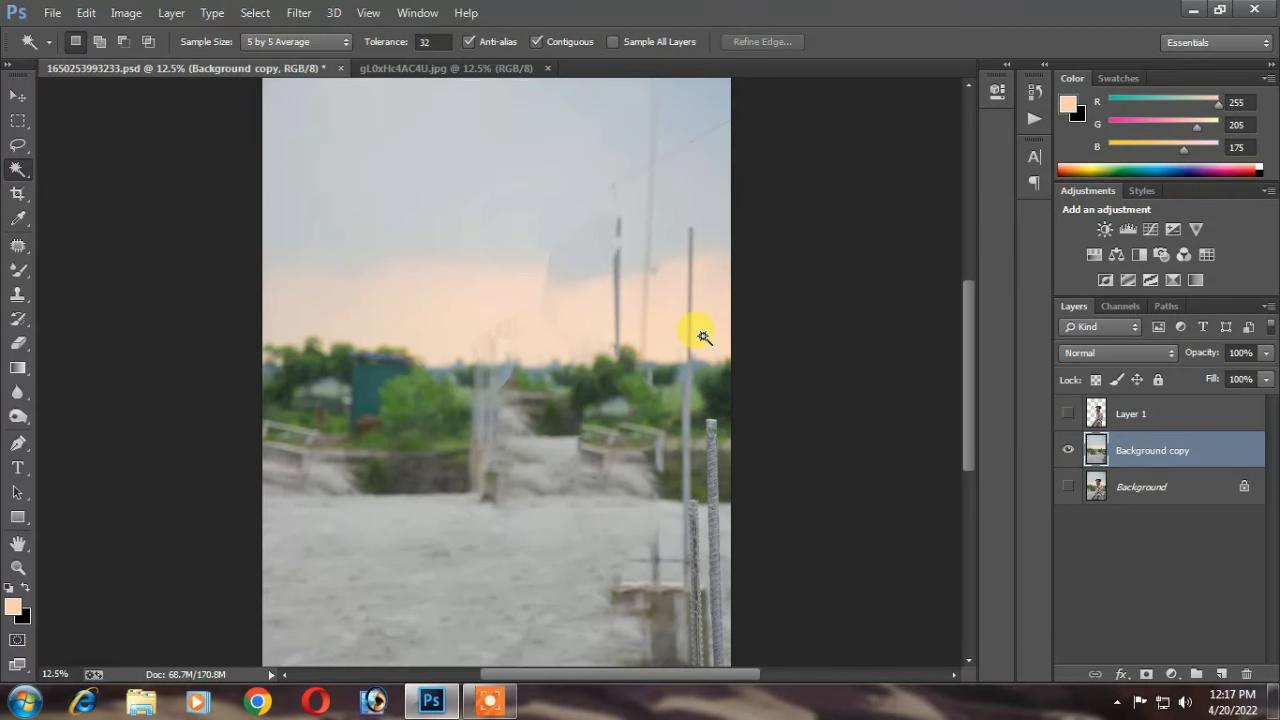
left_click(18, 245)
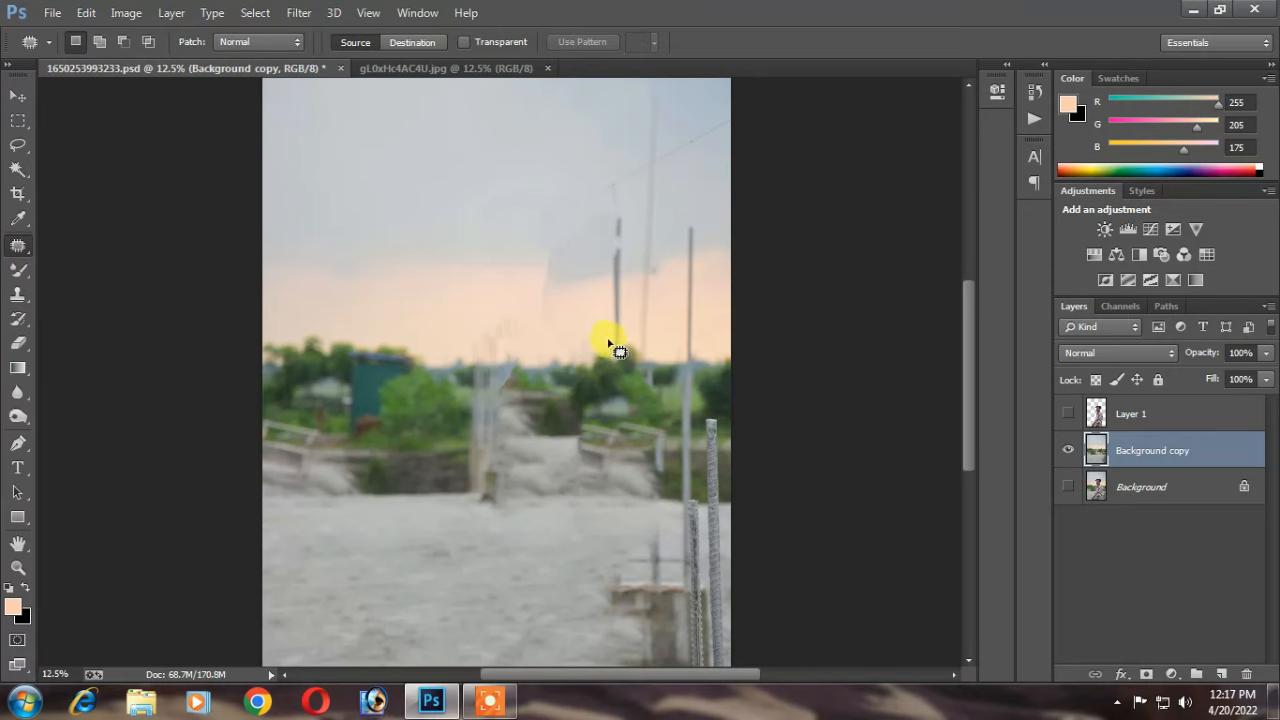
mouse_move(608, 315)
left_mouse_down()
mouse_move(626, 218)
mouse_move(639, 268)
mouse_move(616, 350)
left_mouse_up()
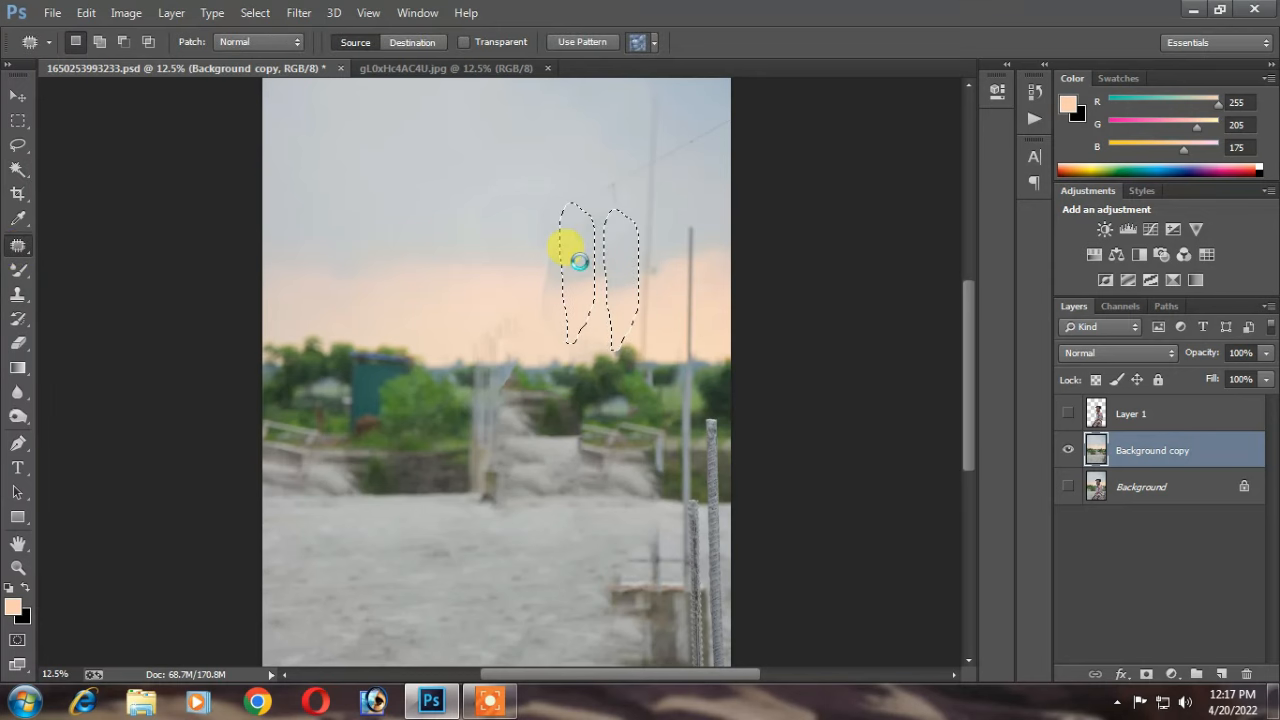
left_click_drag(580, 261, 580, 262)
left_click(575, 235)
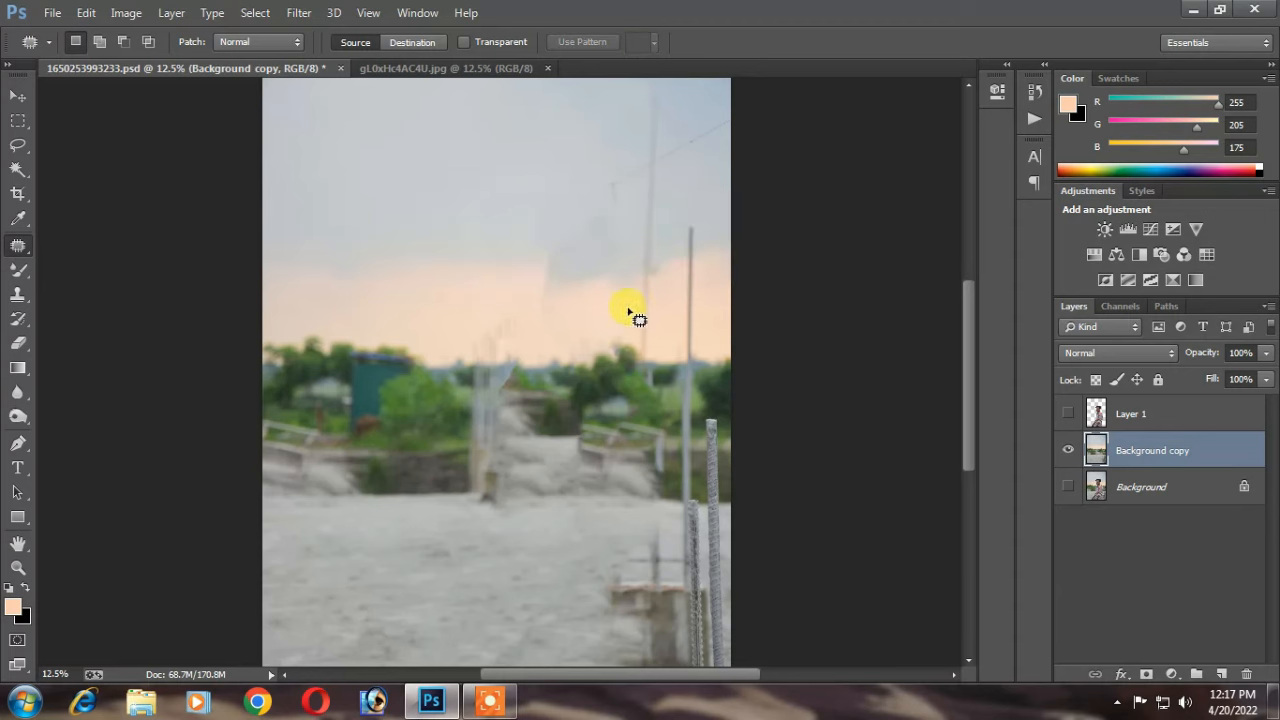
Step: Remove the thin tall pole above the trees by patching it with the adjacent sky
mouse_move(637, 338)
left_mouse_down()
mouse_move(636, 117)
mouse_move(648, 92)
mouse_move(667, 99)
mouse_move(660, 300)
left_mouse_up()
left_click_drag(650, 362, 650, 360)
left_click_drag(660, 286, 608, 268)
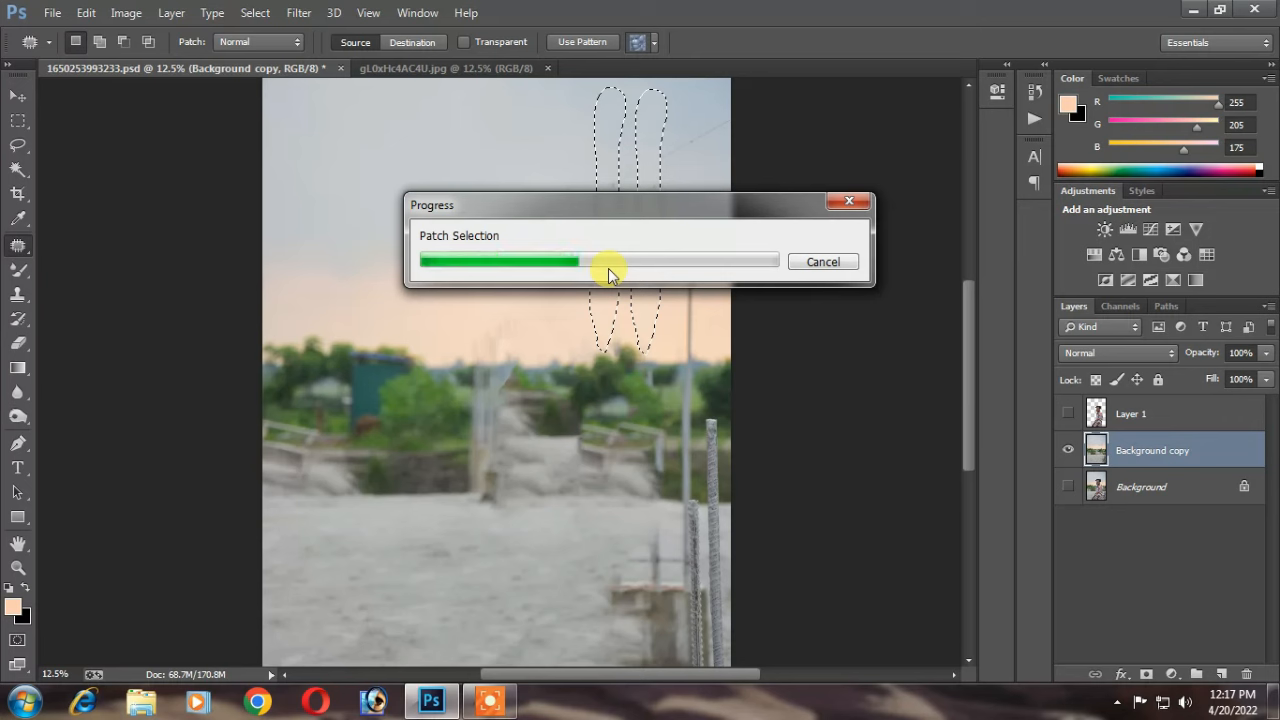
left_click(523, 194)
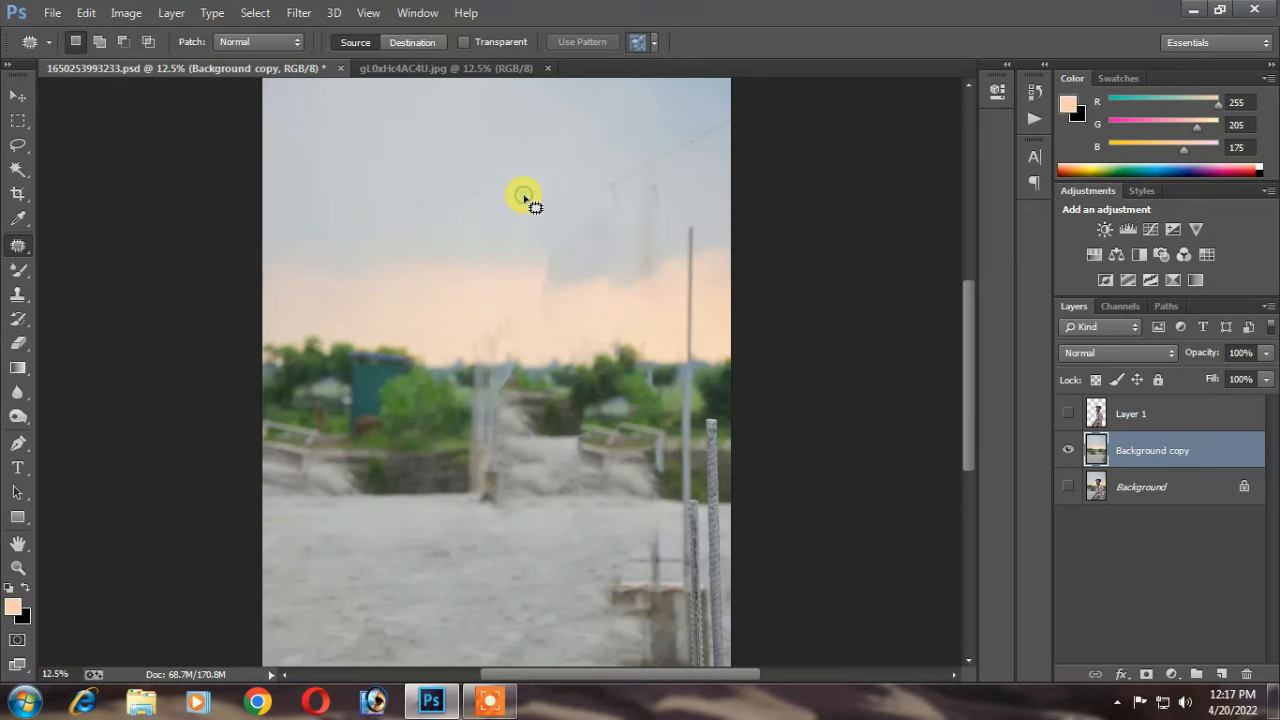
Step: Patch the diagonal wire, the grey cloud edge and the leftover pole trace with clean sky
mouse_move(628, 196)
left_mouse_down()
mouse_move(591, 212)
mouse_move(628, 150)
mouse_move(716, 118)
mouse_move(728, 146)
mouse_move(705, 183)
mouse_move(689, 152)
mouse_move(627, 115)
mouse_move(567, 210)
left_mouse_up()
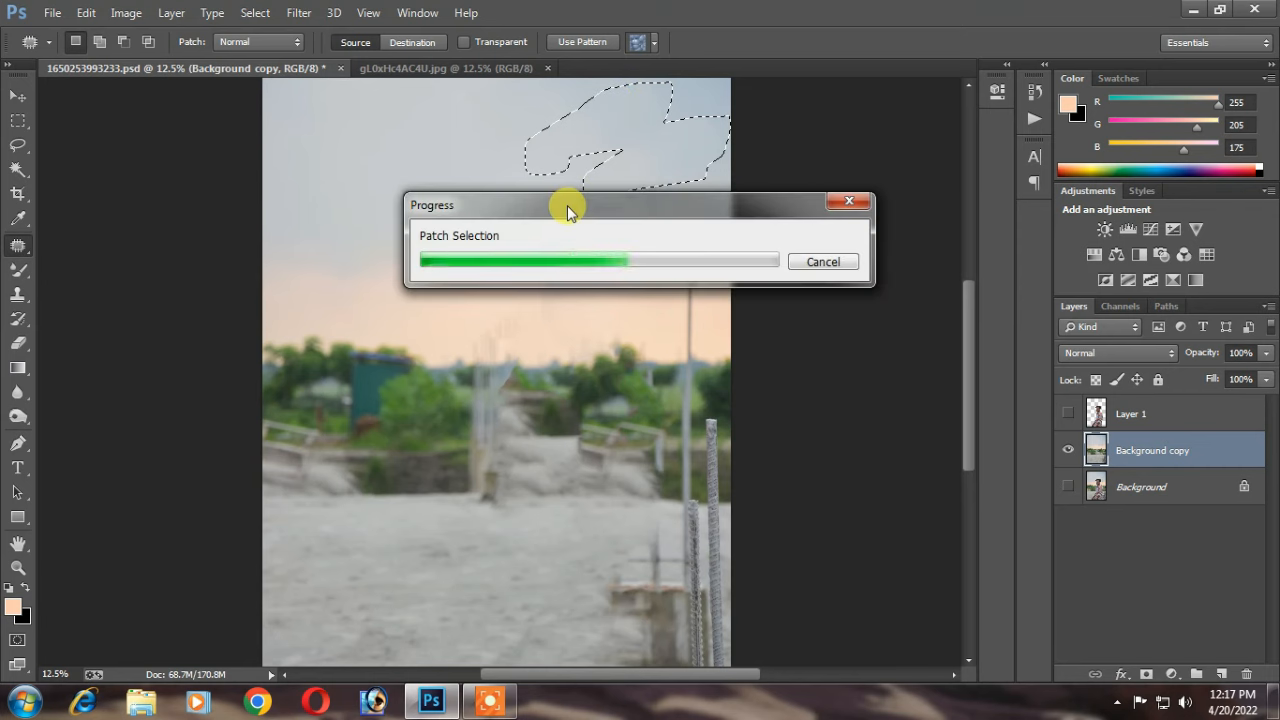
left_click(522, 196)
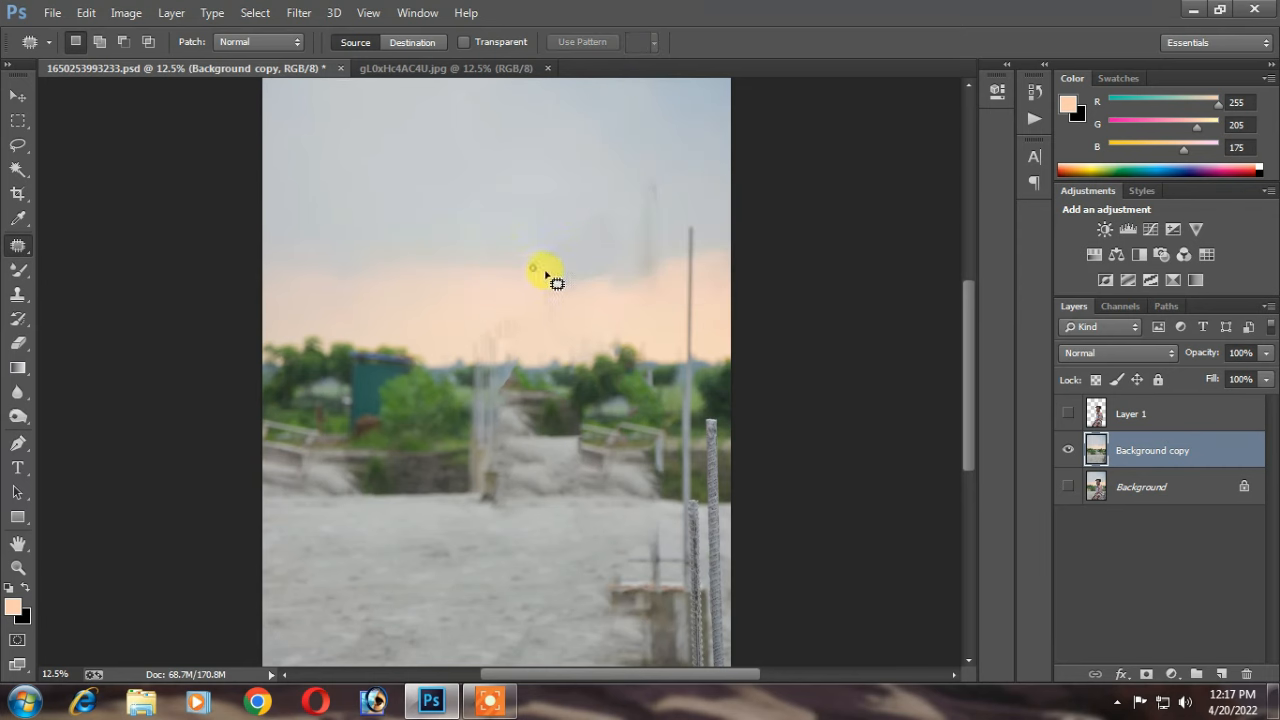
mouse_move(545, 271)
left_mouse_down()
mouse_move(551, 238)
mouse_move(532, 266)
left_mouse_up()
left_click_drag(563, 242, 547, 188)
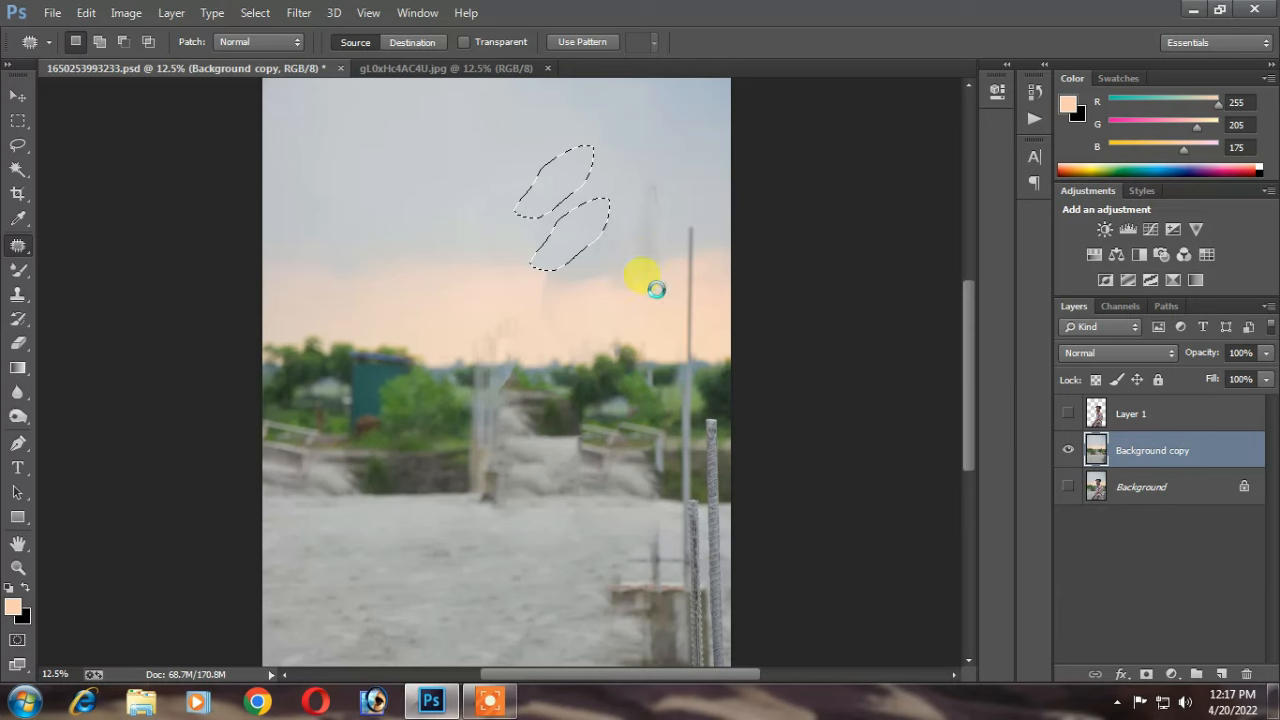
mouse_move(640, 270)
left_mouse_down()
mouse_move(645, 201)
mouse_move(669, 227)
mouse_move(669, 213)
mouse_move(626, 264)
mouse_move(606, 180)
mouse_move(660, 268)
left_mouse_up()
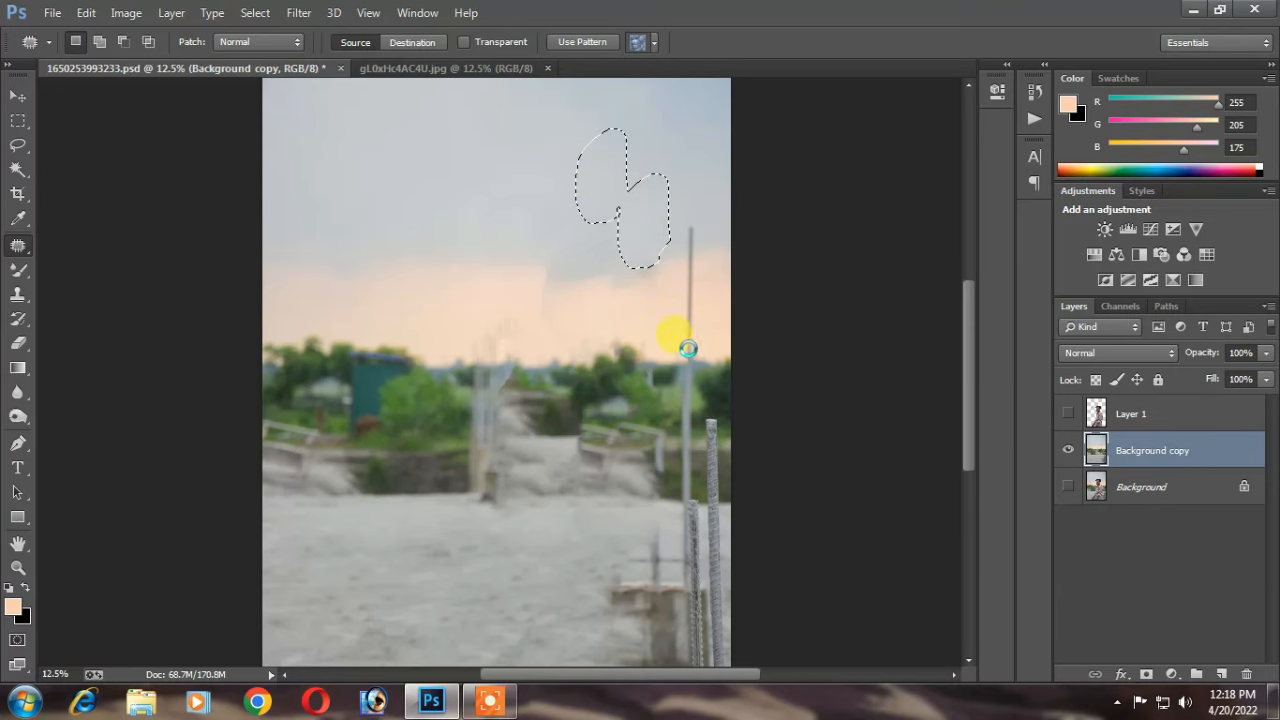
left_click(668, 321)
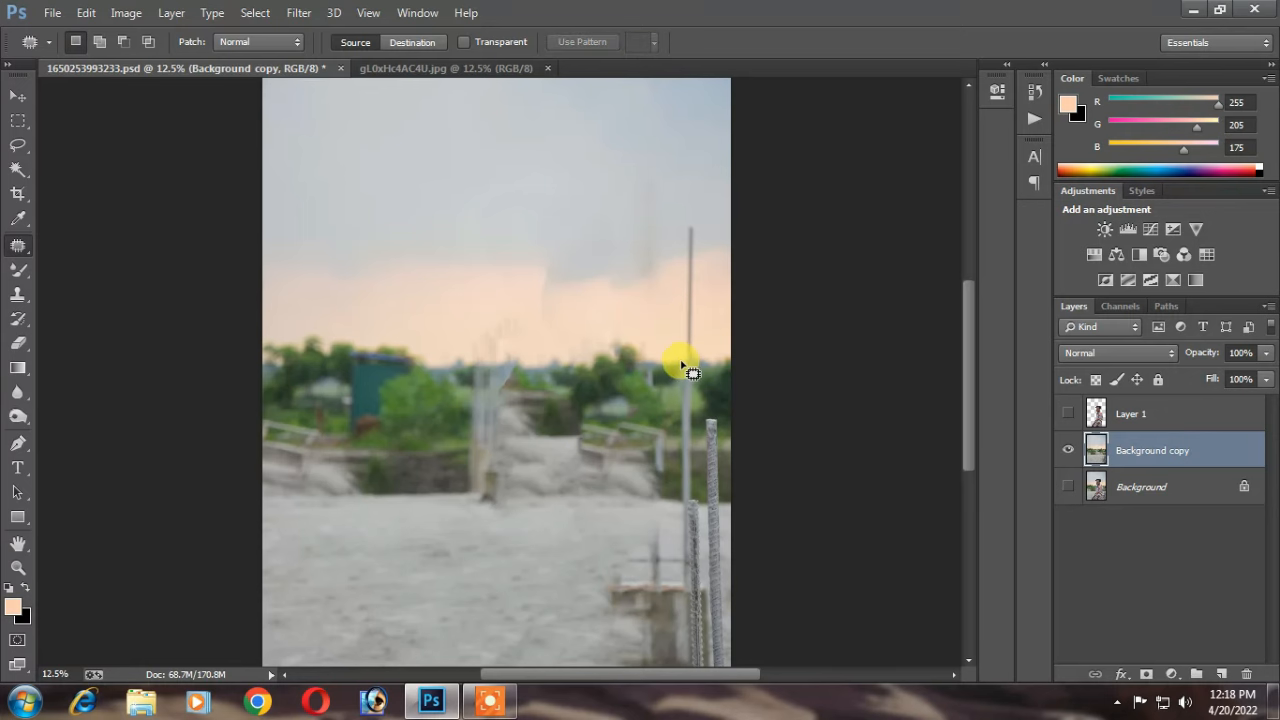
Step: Remove the tall pole above the trees by patching it with clean sky, deselect, and show Layer 1 again
mouse_move(705, 325)
left_mouse_down()
mouse_move(700, 218)
mouse_move(680, 318)
mouse_move(651, 300)
mouse_move(589, 298)
mouse_move(591, 311)
mouse_move(453, 315)
left_mouse_up()
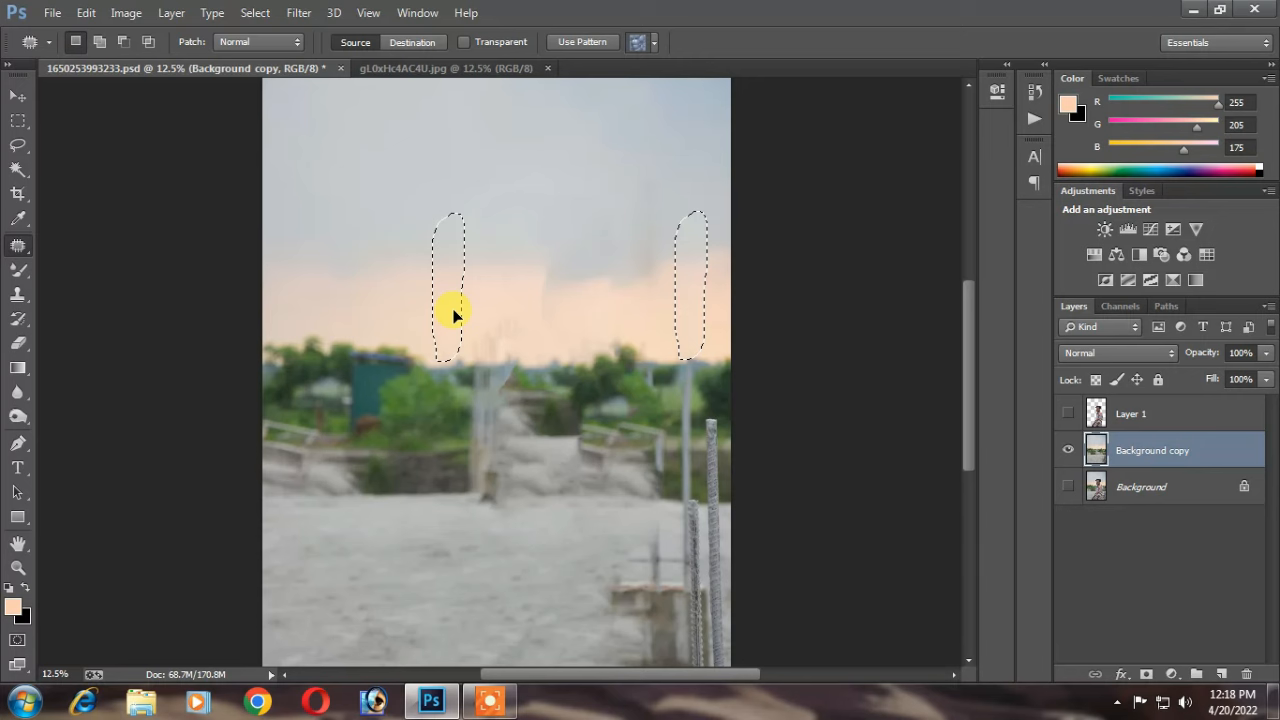
left_click(571, 308)
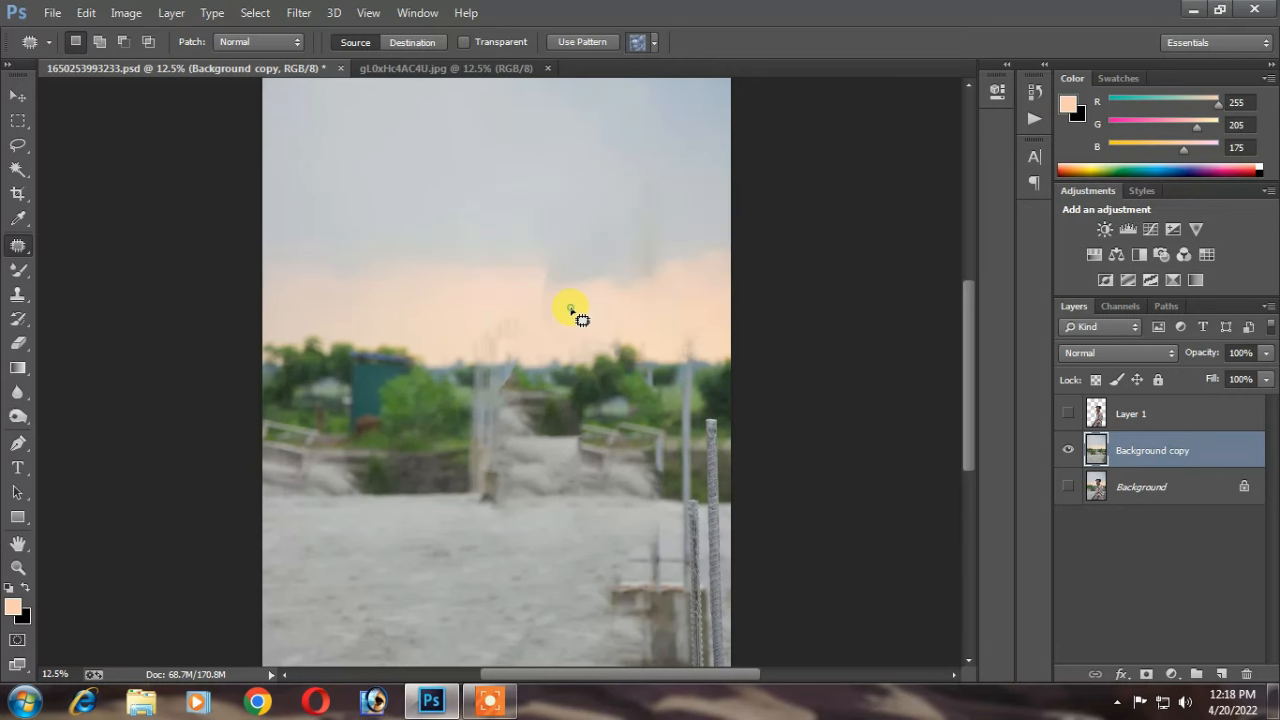
left_click(1070, 414)
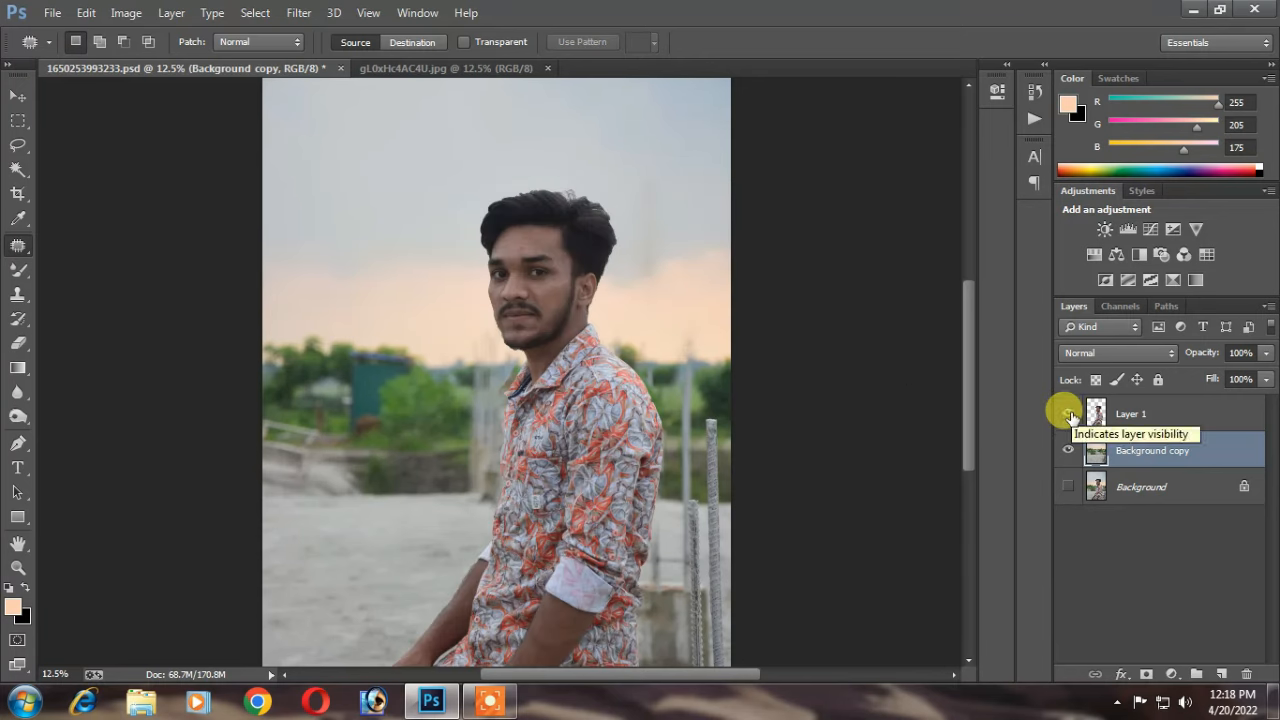
Step: Bring the sunset street photo from gL0xHc4AC4U.jpg into the portrait document, placing it behind the man
left_click(458, 67)
left_click(22, 96)
left_click_drag(476, 228, 518, 245)
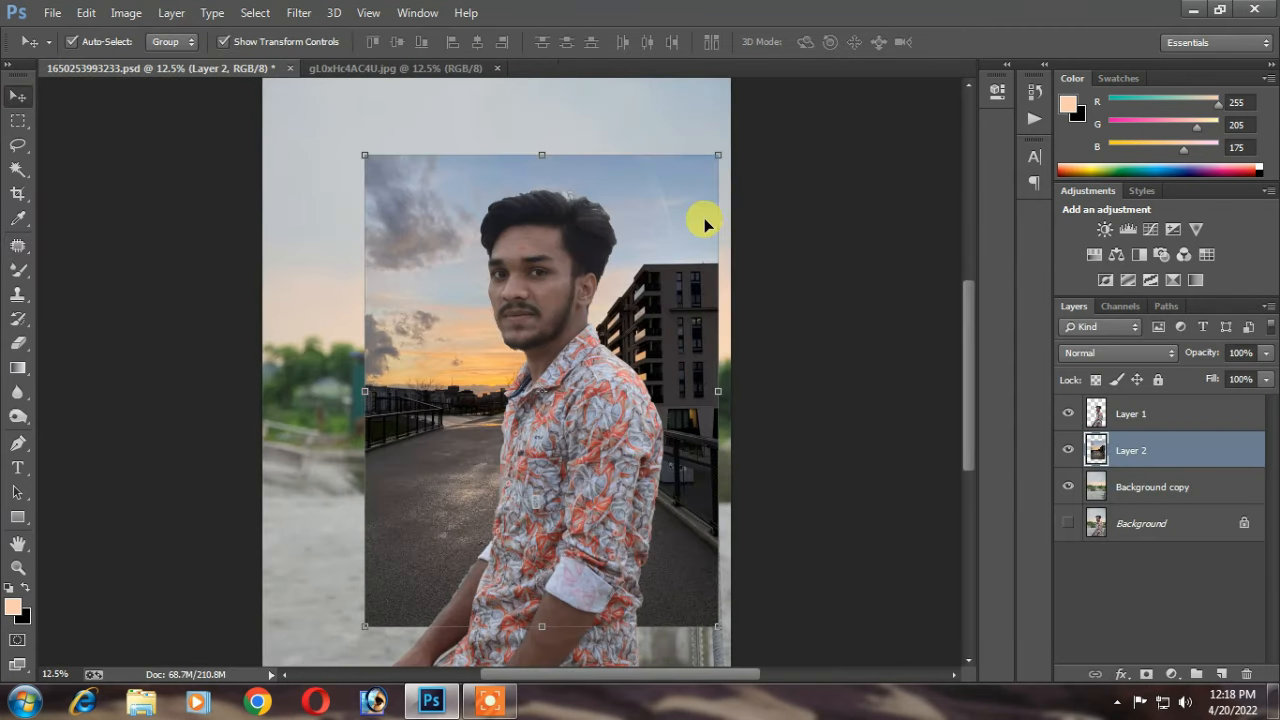
scroll(633, 222, "down", 1)
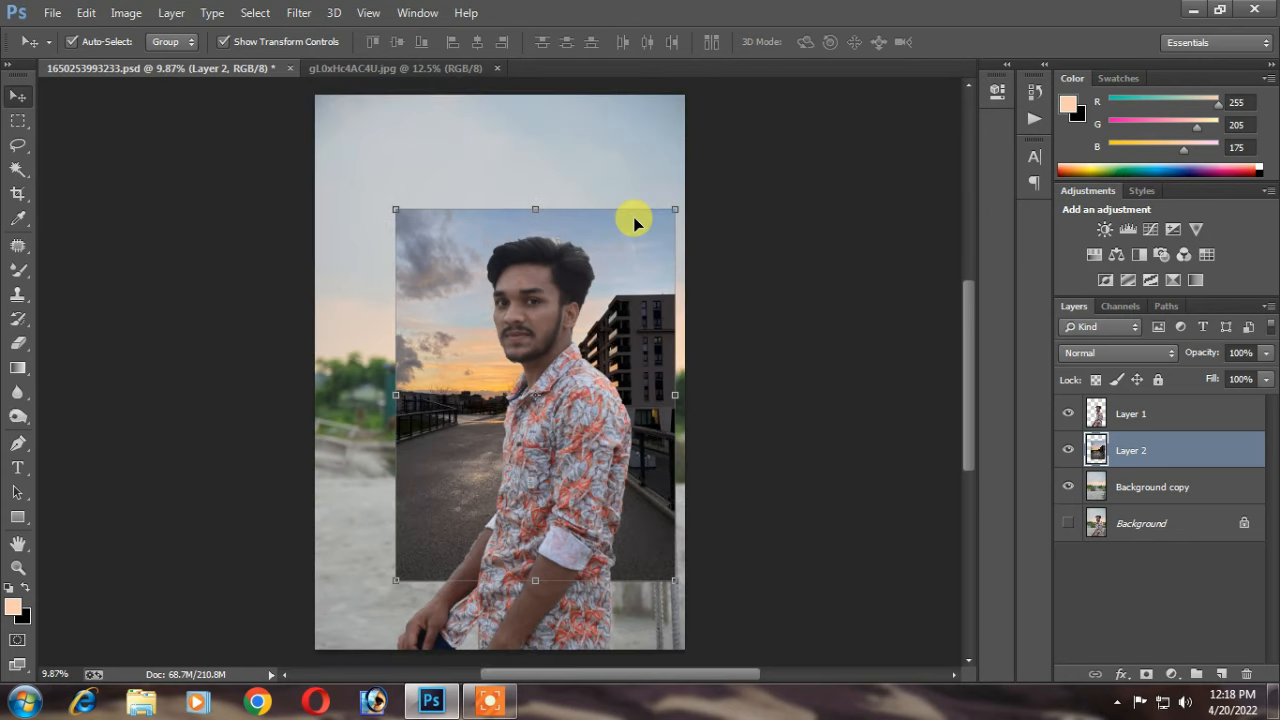
left_click_drag(631, 246, 621, 208)
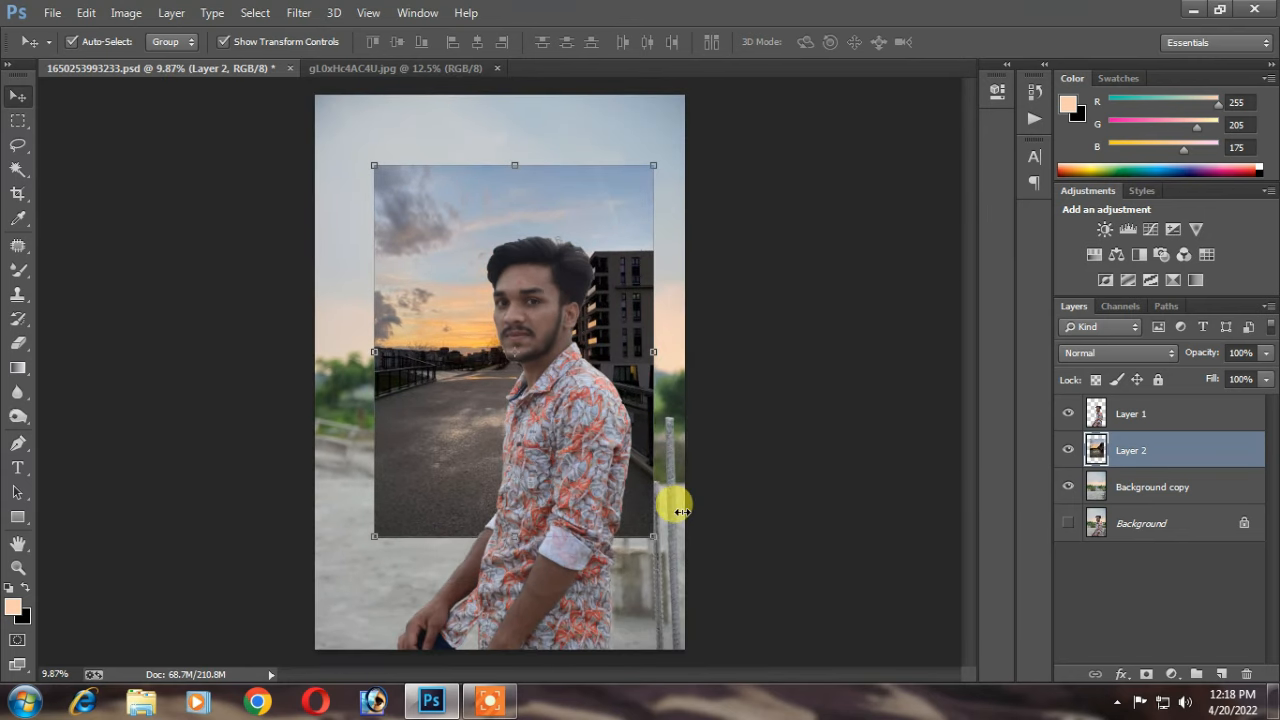
Step: Scale the sunset photo to about 185% so it covers the whole canvas, and shift it down slightly
key("ctrl+t")
left_click_drag(808, 652, 811, 651)
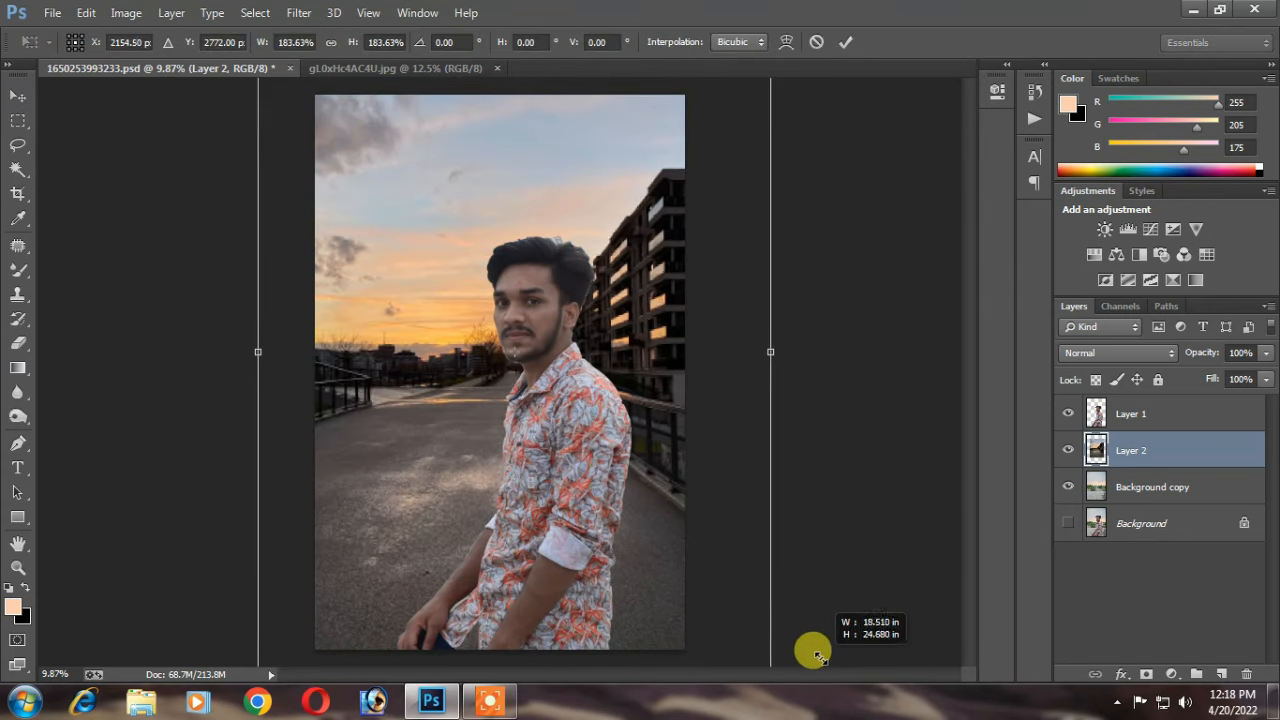
left_click_drag(608, 157, 614, 203)
left_click(845, 42)
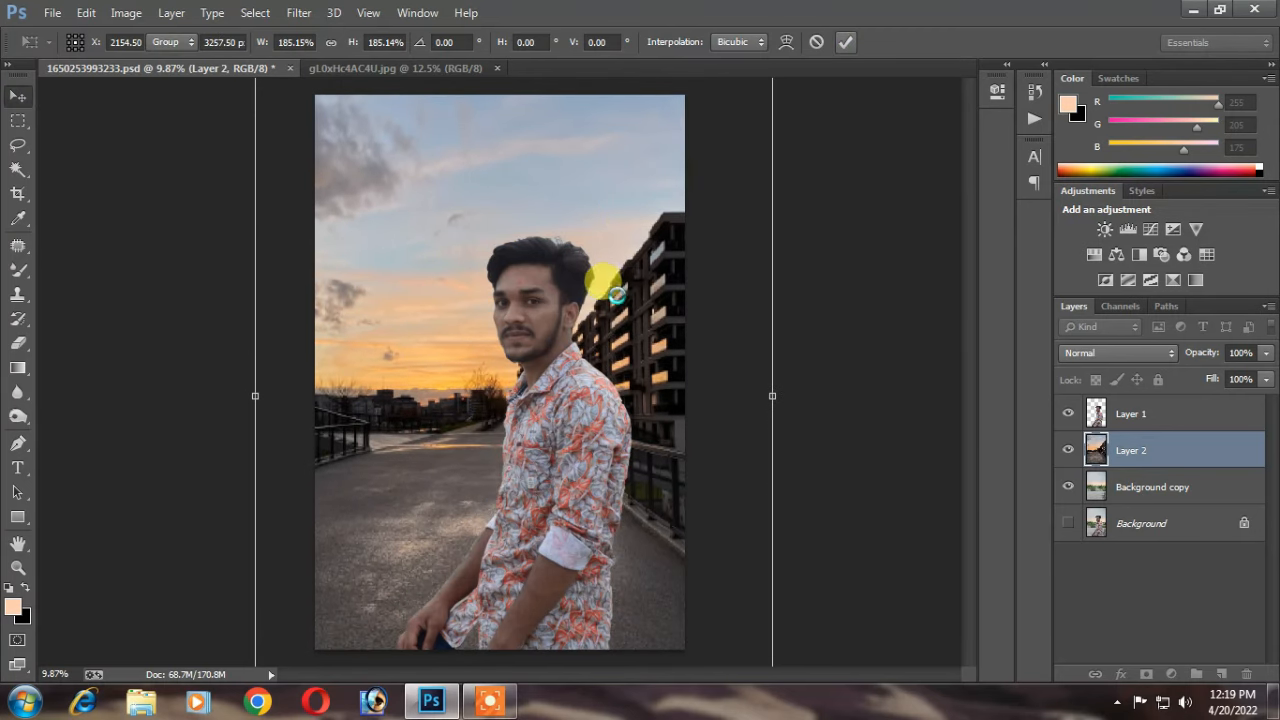
Step: Enlarge the sunset photo again to about 113.4% and shift it sideways so less of the building shows
key("ctrl+minus")
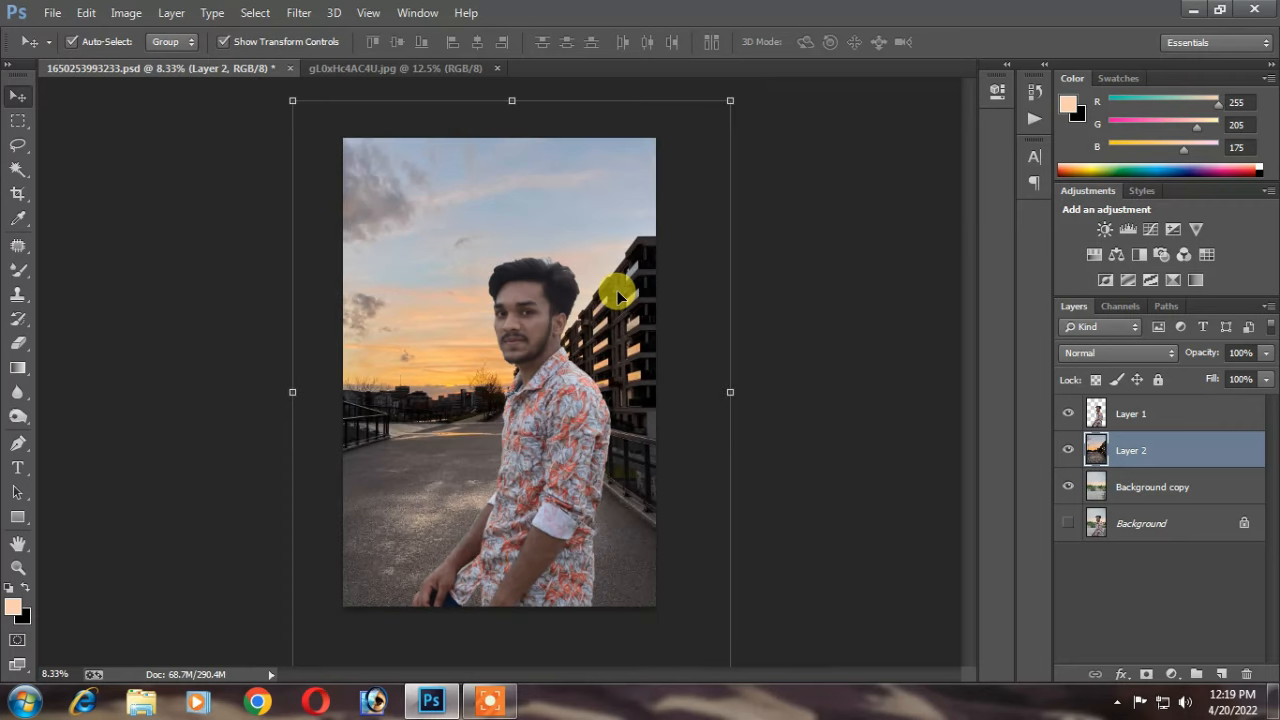
left_click_drag(290, 100, 262, 100)
left_click_drag(527, 181, 556, 178)
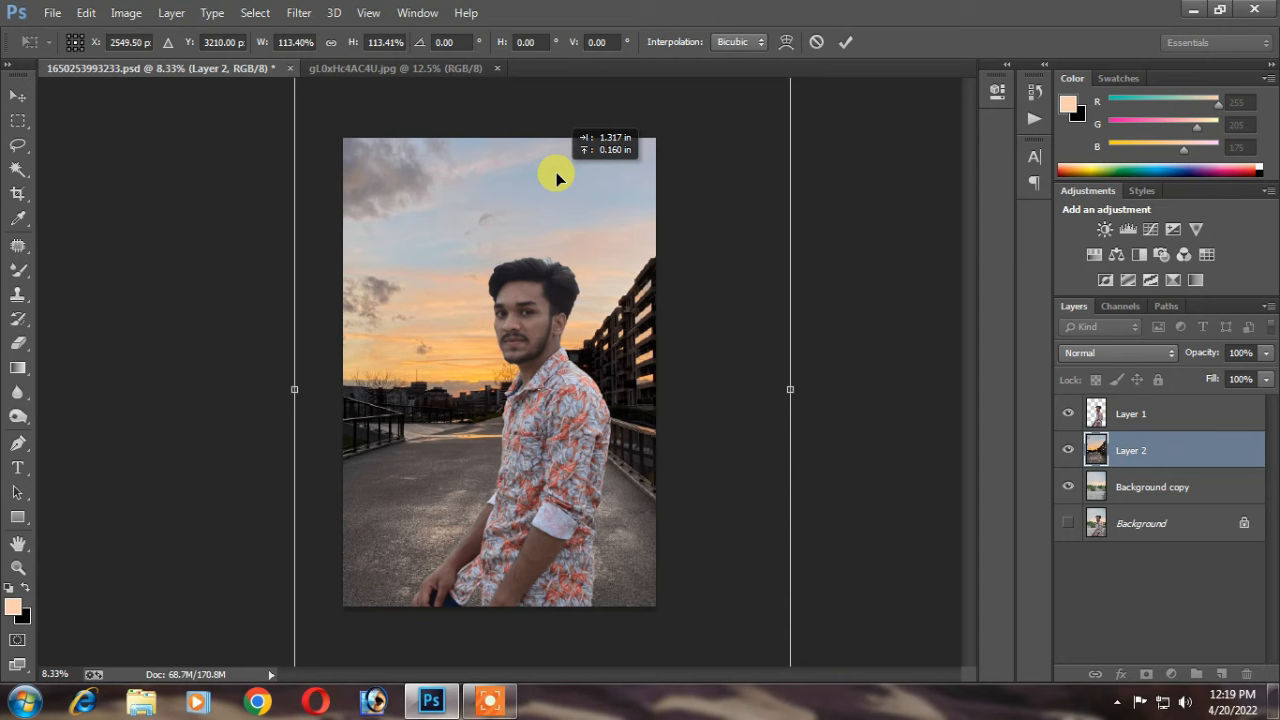
left_click(845, 42)
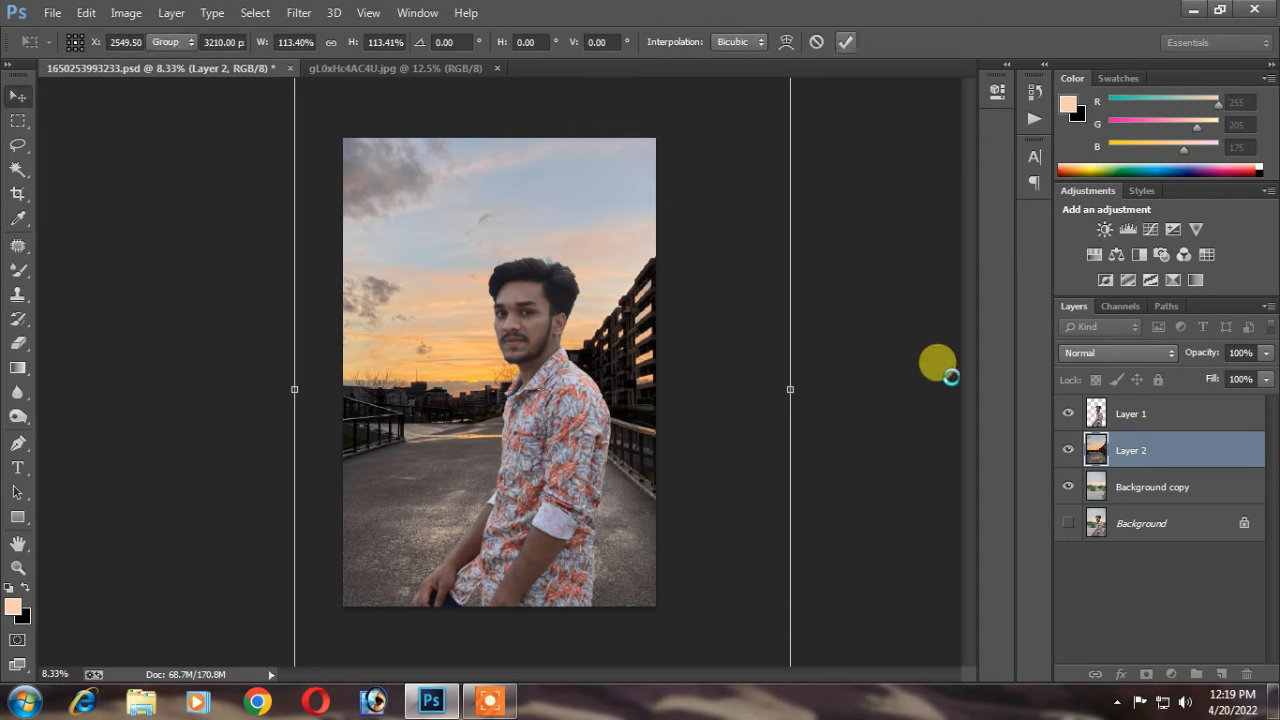
Step: Add a layer mask to Layer 2 and fade out its lower part with a black-to-transparent linear gradient
left_click(1146, 674)
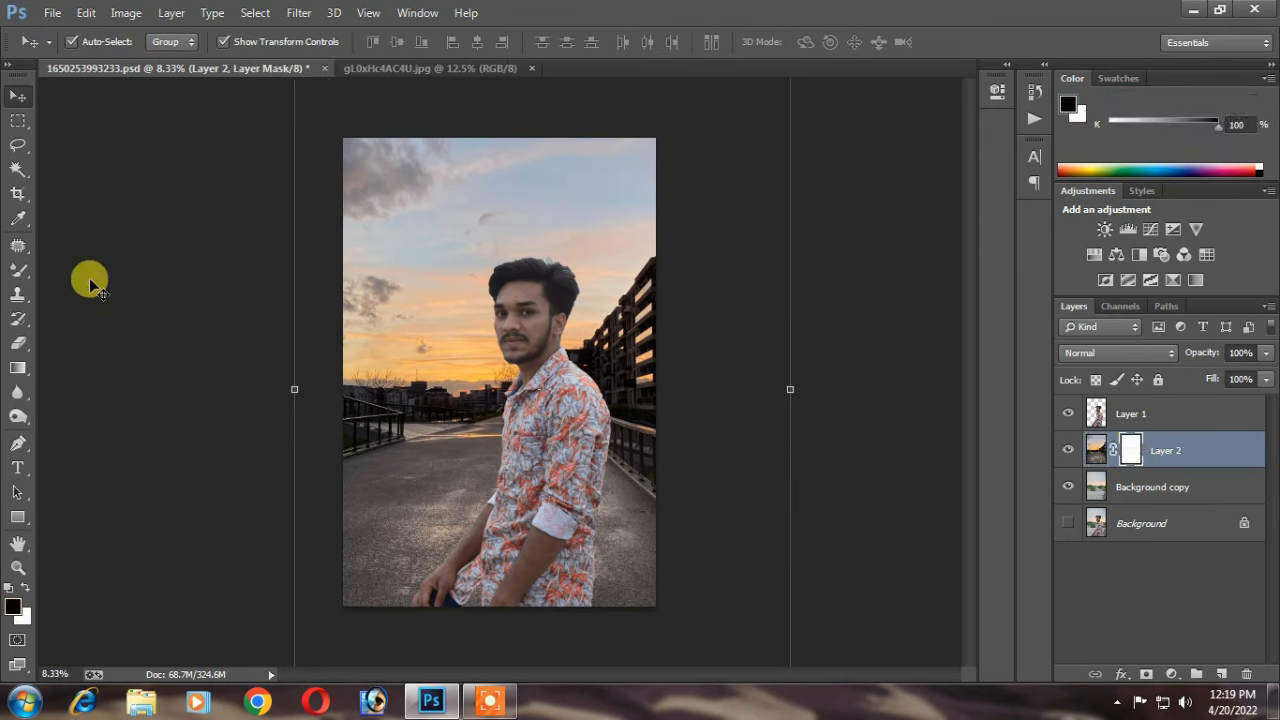
left_click(18, 367)
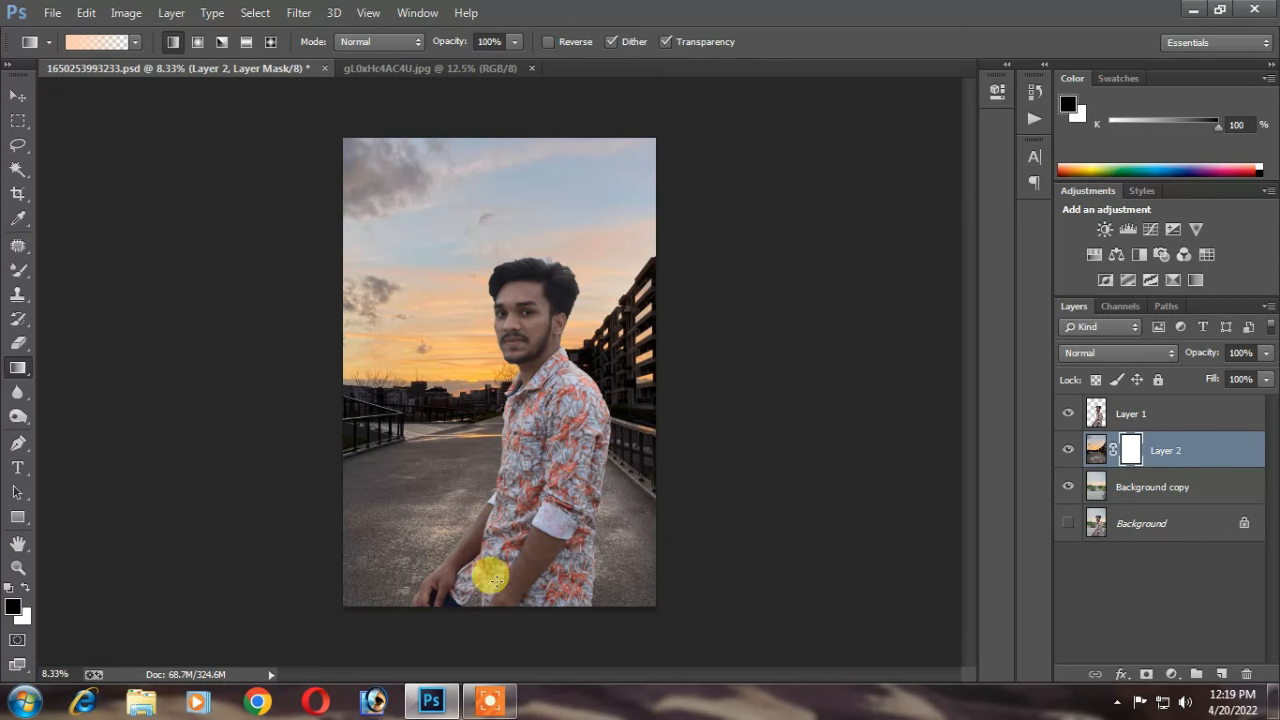
left_click_drag(523, 646, 528, 290)
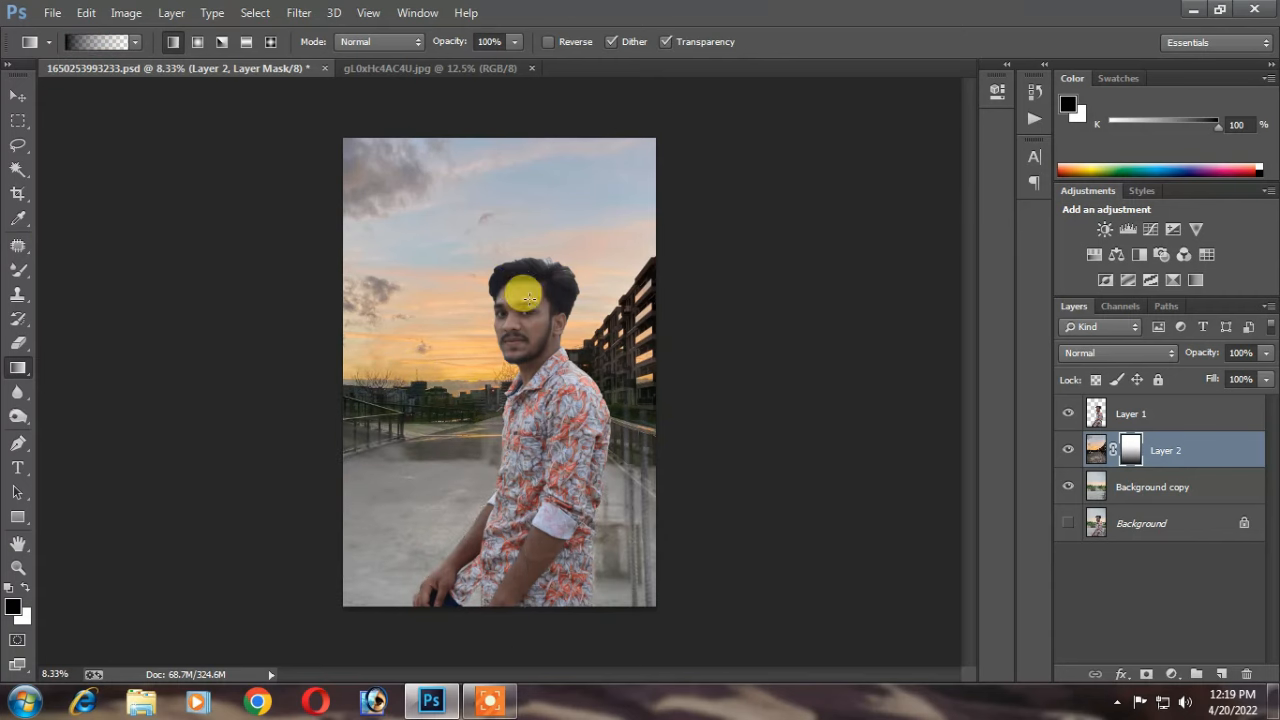
Step: Extend the fade on the Layer 2 mask with repeated upward gradients until only the sunset sky blends over the original scene
left_click_drag(526, 620, 546, 574)
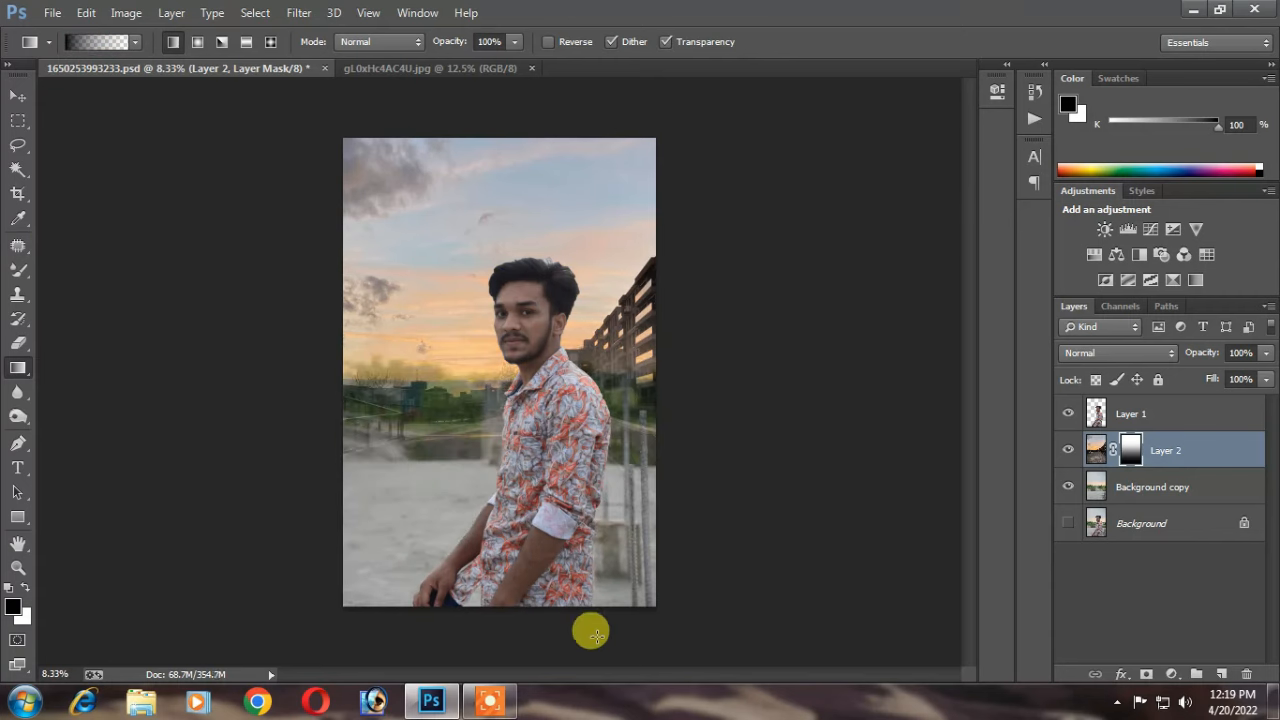
left_click_drag(628, 622, 628, 240)
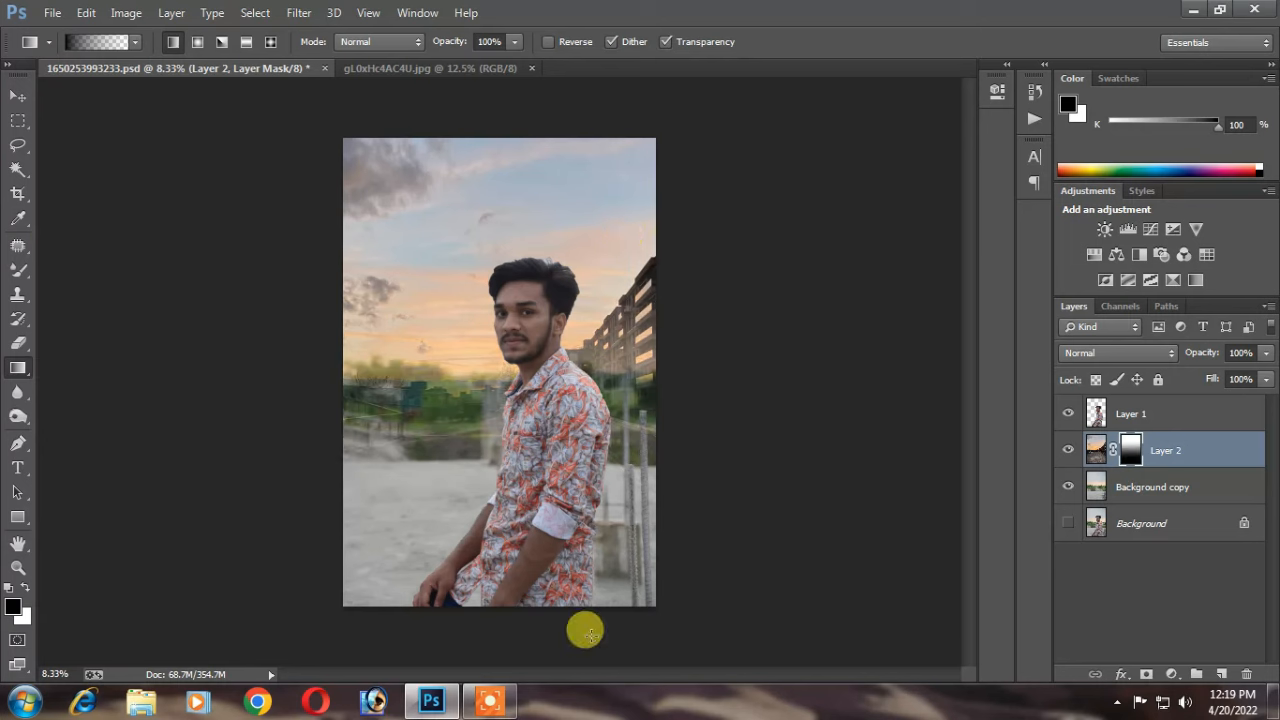
left_click_drag(580, 643, 575, 180)
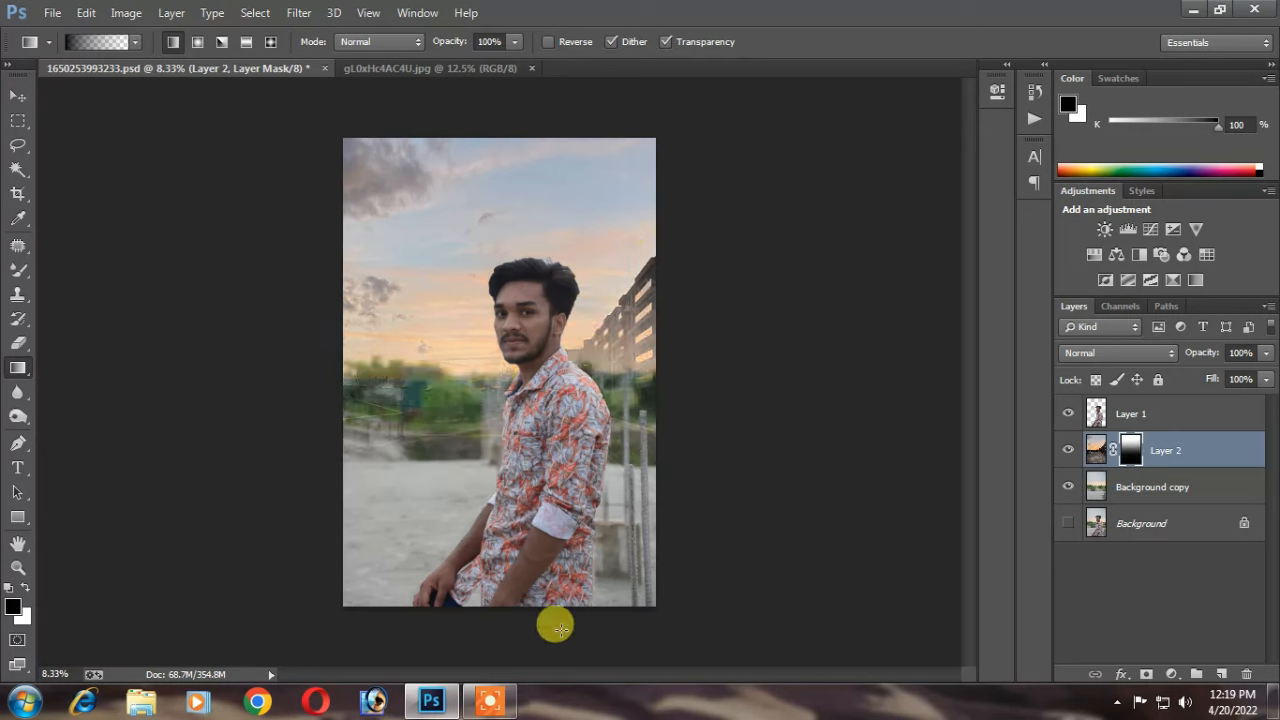
left_click_drag(561, 628, 565, 218)
left_click_drag(509, 650, 516, 165)
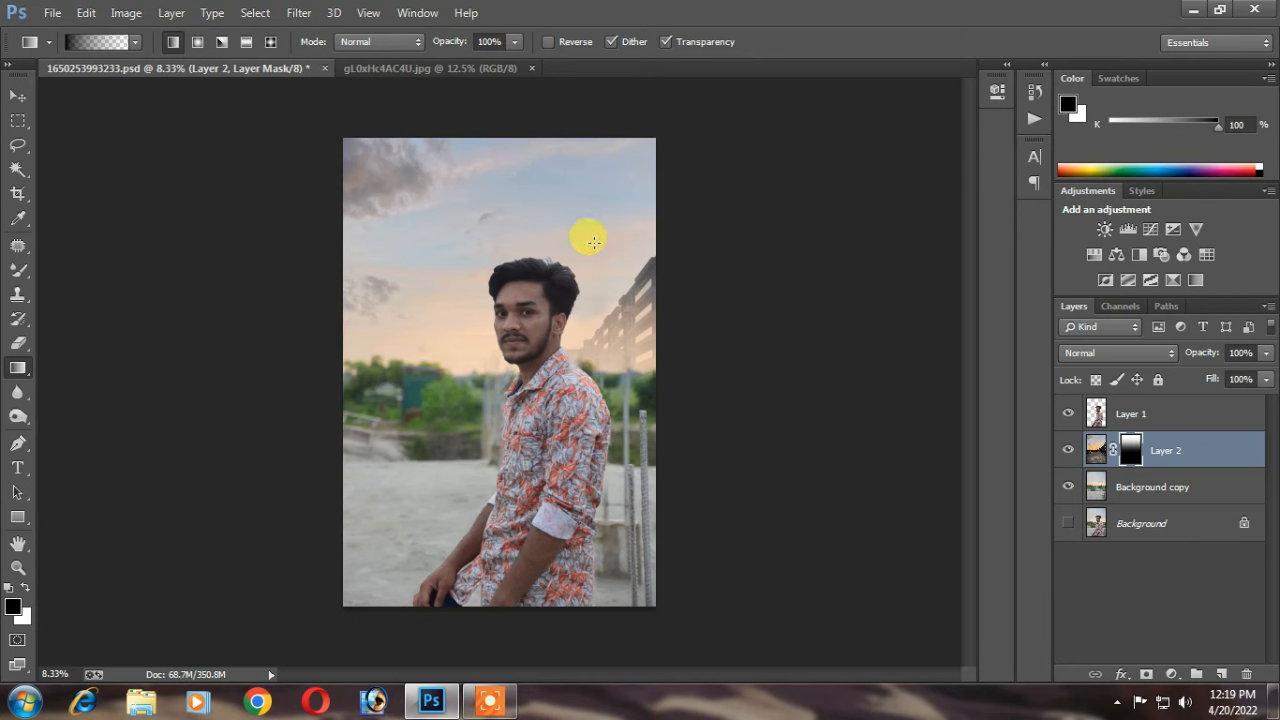
left_click_drag(622, 656, 612, 228)
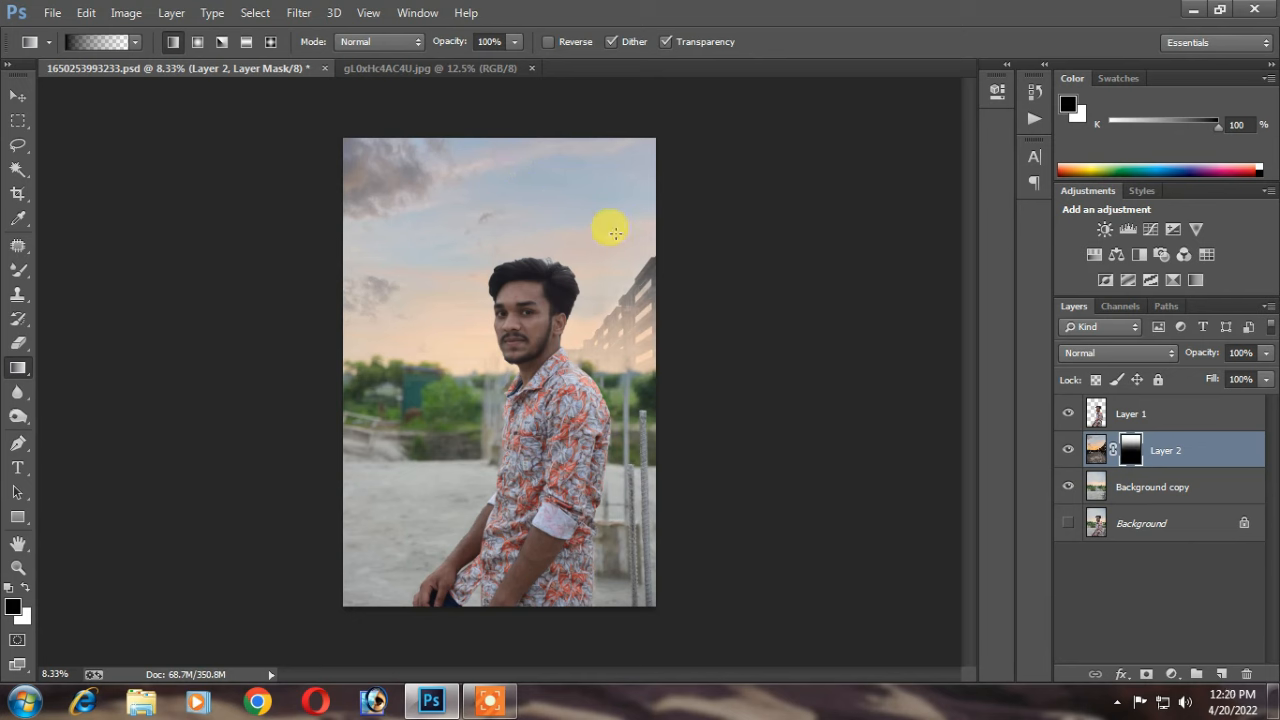
Step: Apply the layer mask on Layer 2 permanently
right_click(1098, 457)
left_click(1122, 450)
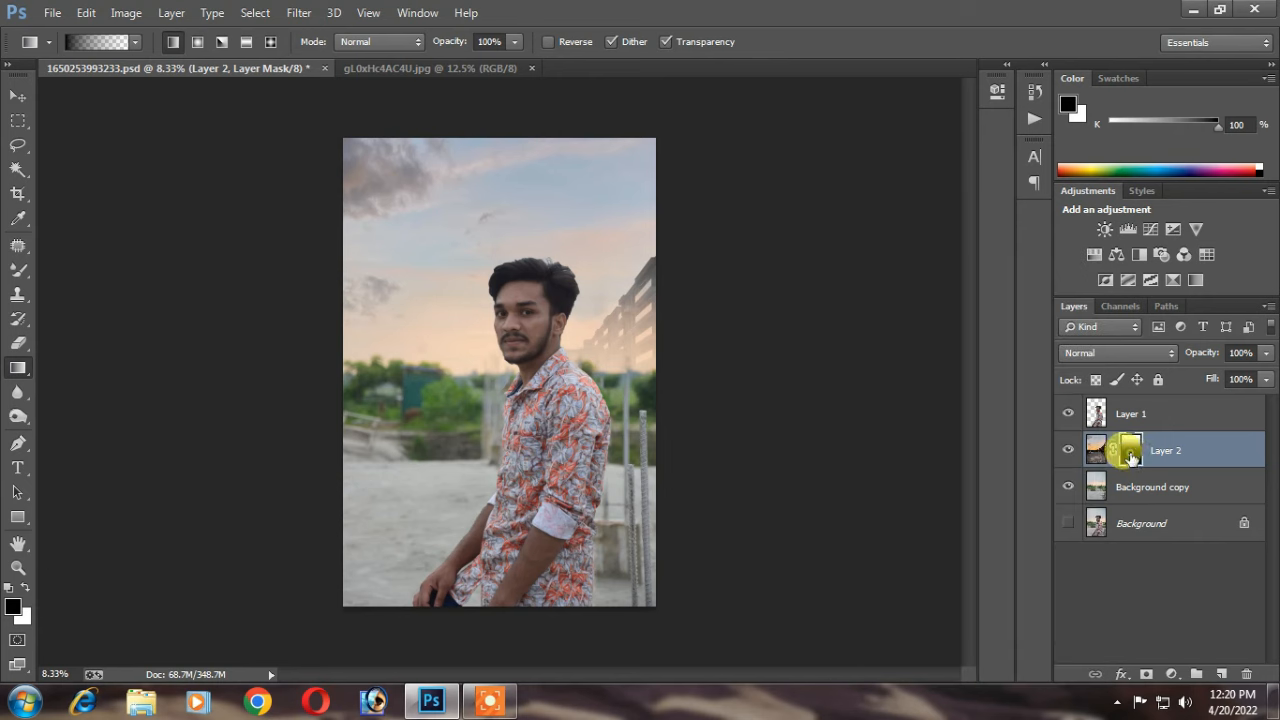
right_click(1126, 450)
left_click(1080, 518)
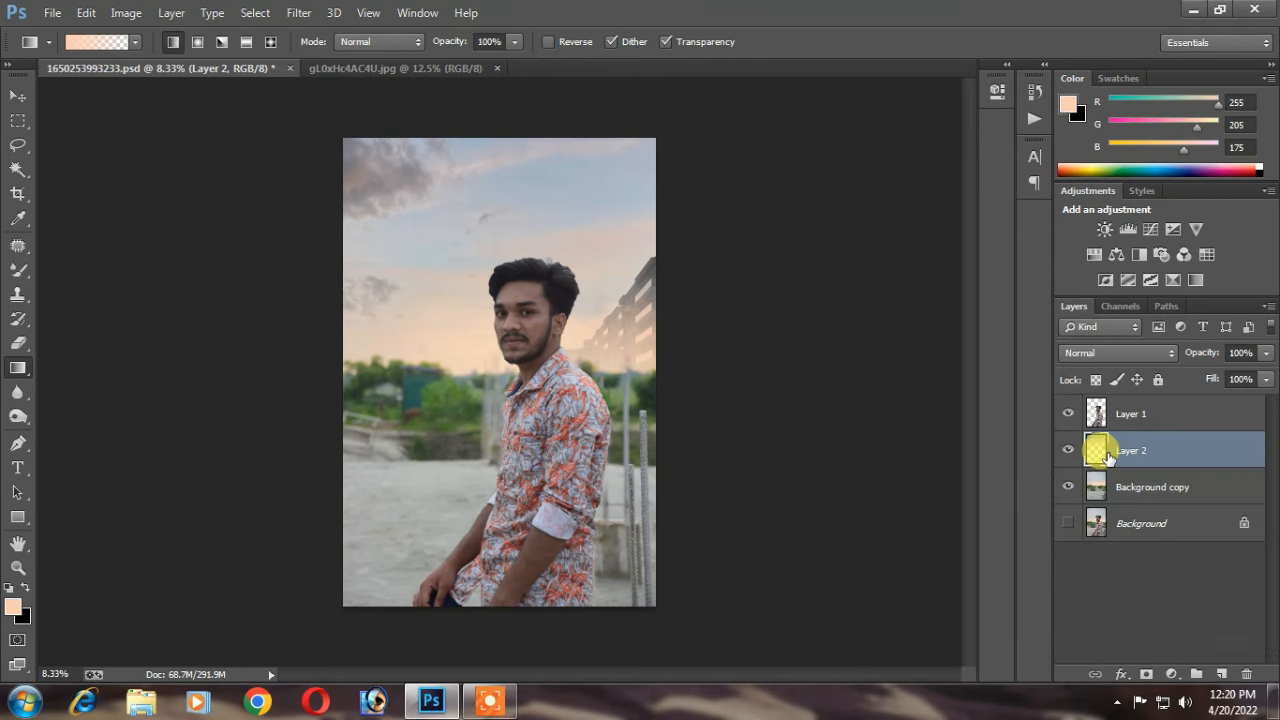
Step: Remove the faded building beside the man on Layer 2 by painting cloned sky over it with the Clone Stamp
scroll(630, 260, "up", 1)
key("s")
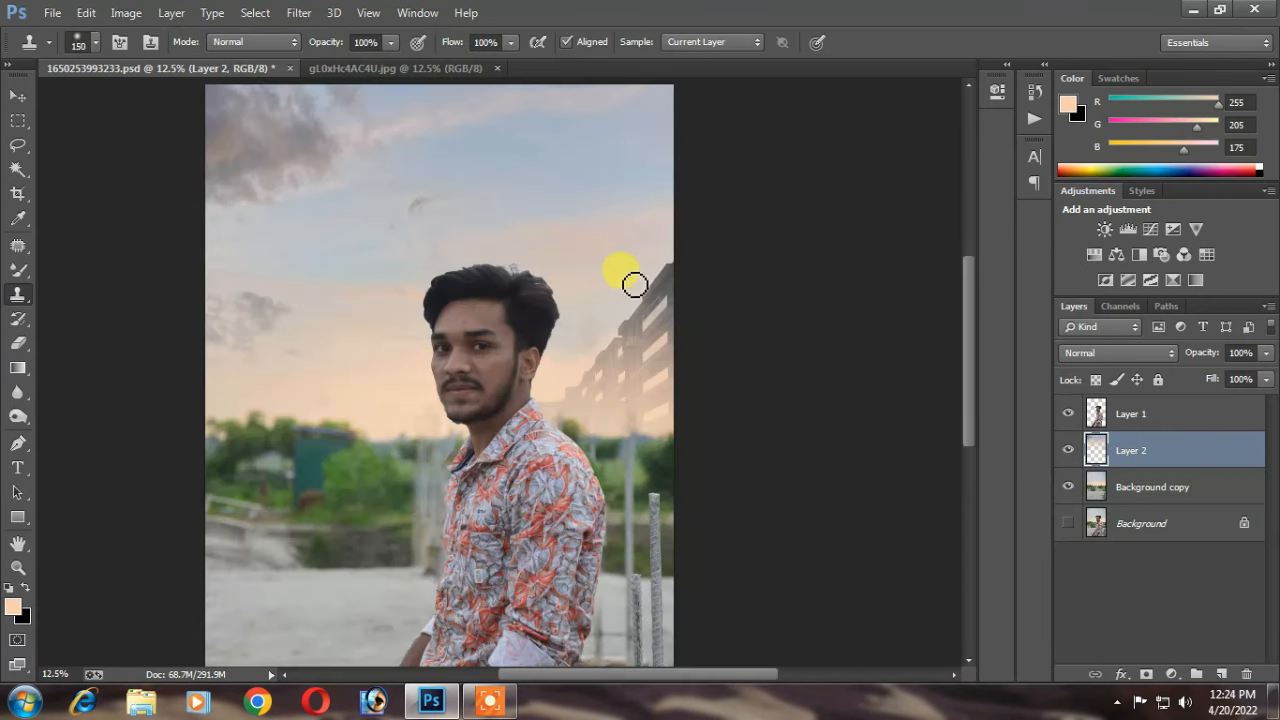
mouse_move(624, 279)
left_mouse_down()
mouse_move(662, 291)
mouse_move(665, 269)
mouse_move(646, 305)
left_mouse_up()
mouse_move(667, 315)
left_mouse_down()
mouse_move(631, 329)
mouse_move(614, 284)
mouse_move(634, 339)
mouse_move(671, 326)
mouse_move(377, 382)
mouse_move(608, 386)
mouse_move(572, 389)
mouse_move(595, 387)
mouse_move(623, 369)
mouse_move(607, 359)
mouse_move(637, 348)
mouse_move(612, 352)
mouse_move(595, 385)
mouse_move(627, 397)
mouse_move(586, 401)
mouse_move(624, 412)
mouse_move(651, 384)
mouse_move(609, 295)
mouse_move(617, 350)
mouse_move(599, 361)
mouse_move(610, 375)
mouse_move(673, 342)
mouse_move(649, 369)
mouse_move(673, 383)
mouse_move(657, 398)
mouse_move(599, 379)
mouse_move(617, 400)
mouse_move(604, 393)
mouse_move(601, 379)
mouse_move(627, 378)
mouse_move(632, 352)
mouse_move(610, 306)
mouse_move(617, 316)
mouse_move(555, 404)
mouse_move(574, 380)
mouse_move(569, 407)
mouse_move(590, 372)
mouse_move(638, 375)
mouse_move(638, 396)
mouse_move(657, 406)
mouse_move(618, 416)
mouse_move(626, 370)
mouse_move(646, 415)
mouse_move(656, 388)
mouse_move(664, 408)
mouse_move(671, 370)
mouse_move(660, 329)
left_mouse_up()
left_click(375, 383, "alt")
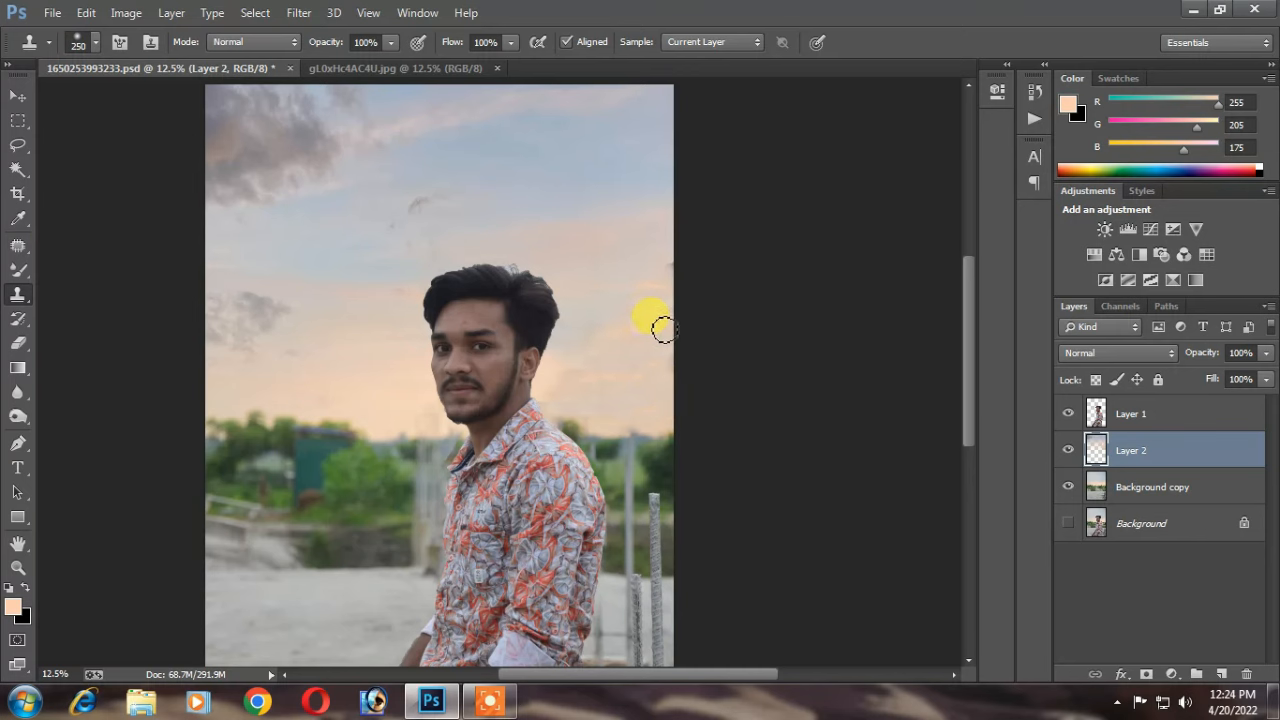
Step: Load the outline of the man on Layer 1 as a selection and open Refine Edge for it
left_click(1137, 413)
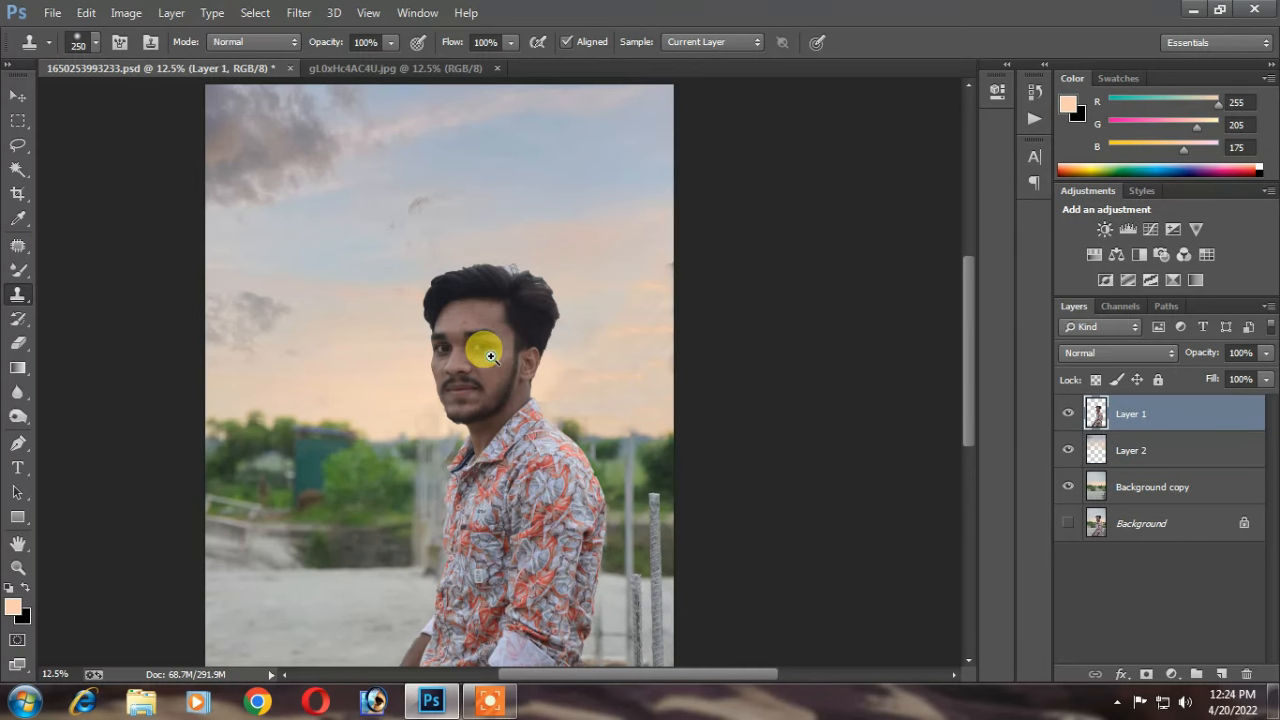
scroll(500, 350, "up", 3)
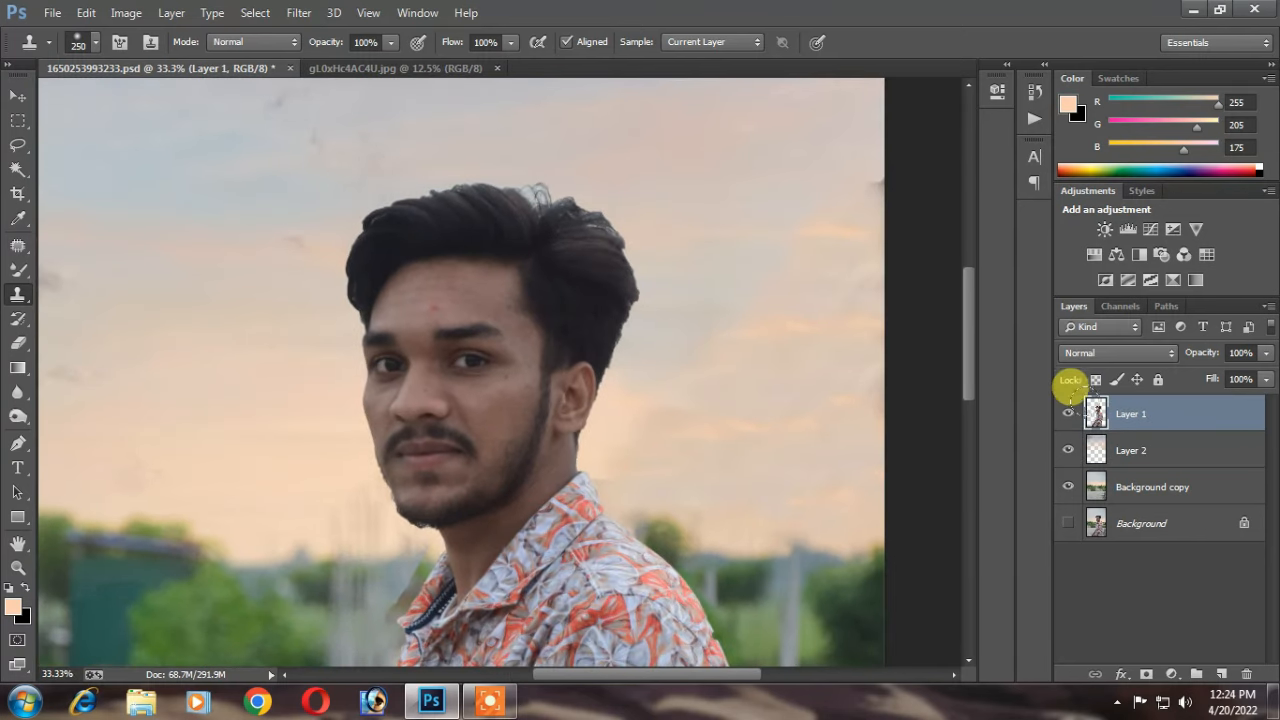
left_click(1092, 413, "ctrl")
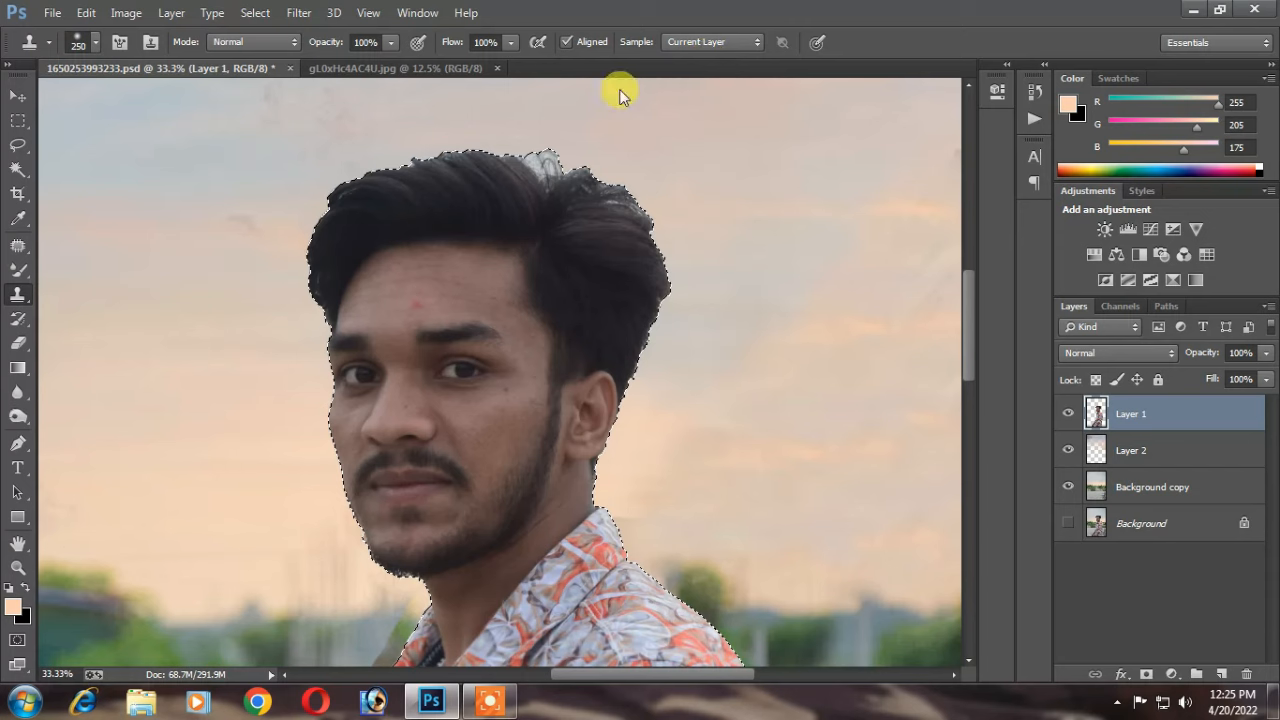
left_click(18, 170)
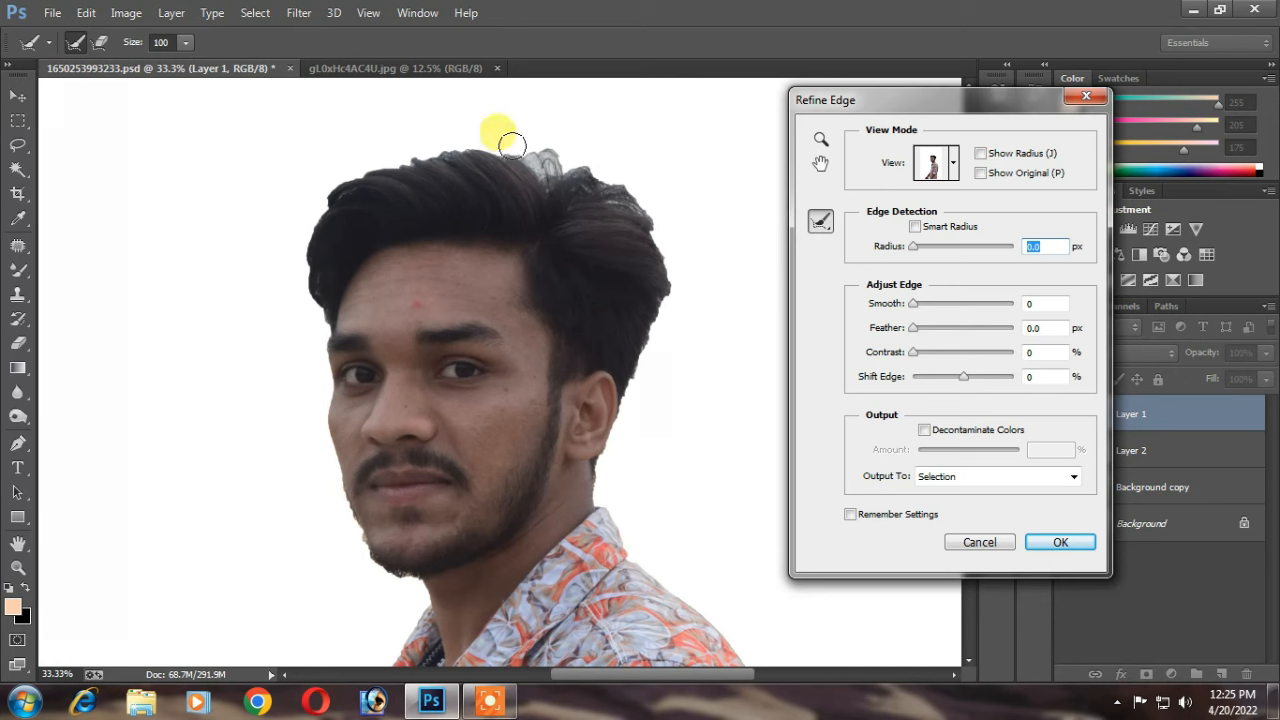
Step: Refine the hair edge on top of the man's head, raise the edge contrast slightly, and output the result as a layer mask
mouse_move(500, 134)
left_mouse_down()
mouse_move(563, 171)
mouse_move(649, 182)
left_mouse_up()
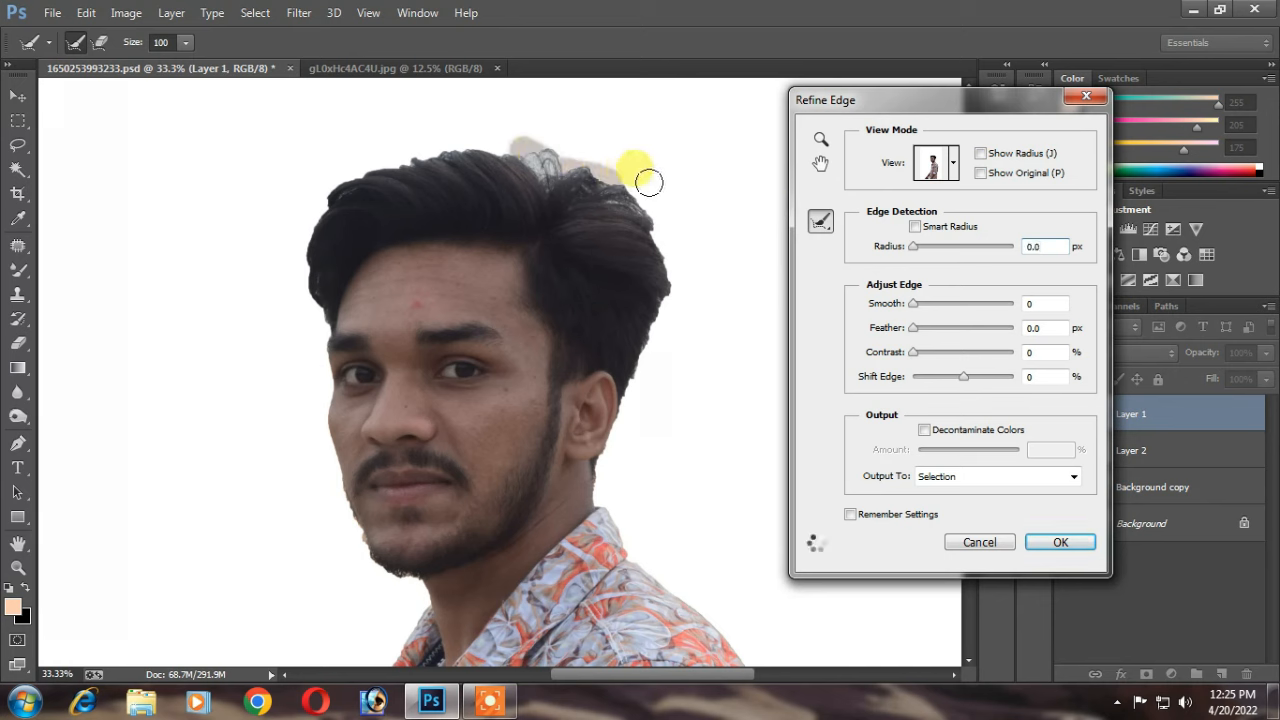
mouse_move(529, 146)
left_mouse_down()
mouse_move(600, 143)
mouse_move(640, 190)
mouse_move(600, 175)
mouse_move(680, 151)
left_mouse_up()
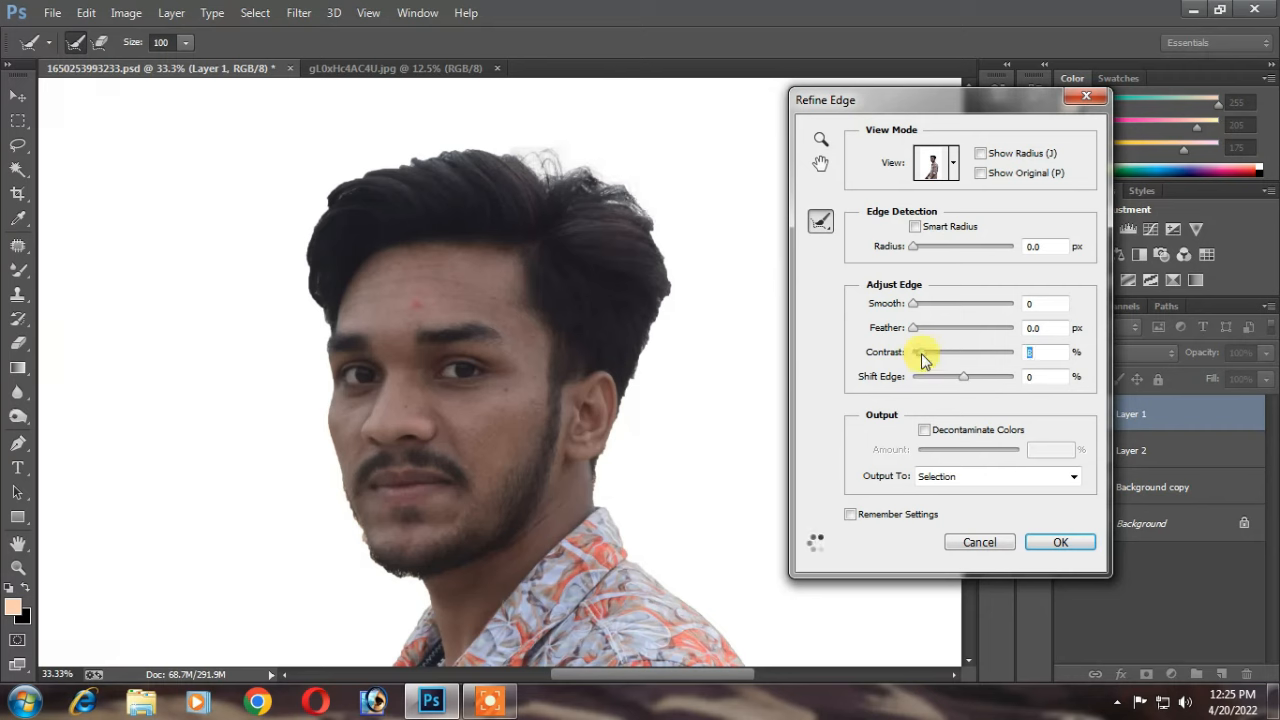
left_click(966, 477)
left_click(966, 506)
left_click(1040, 542)
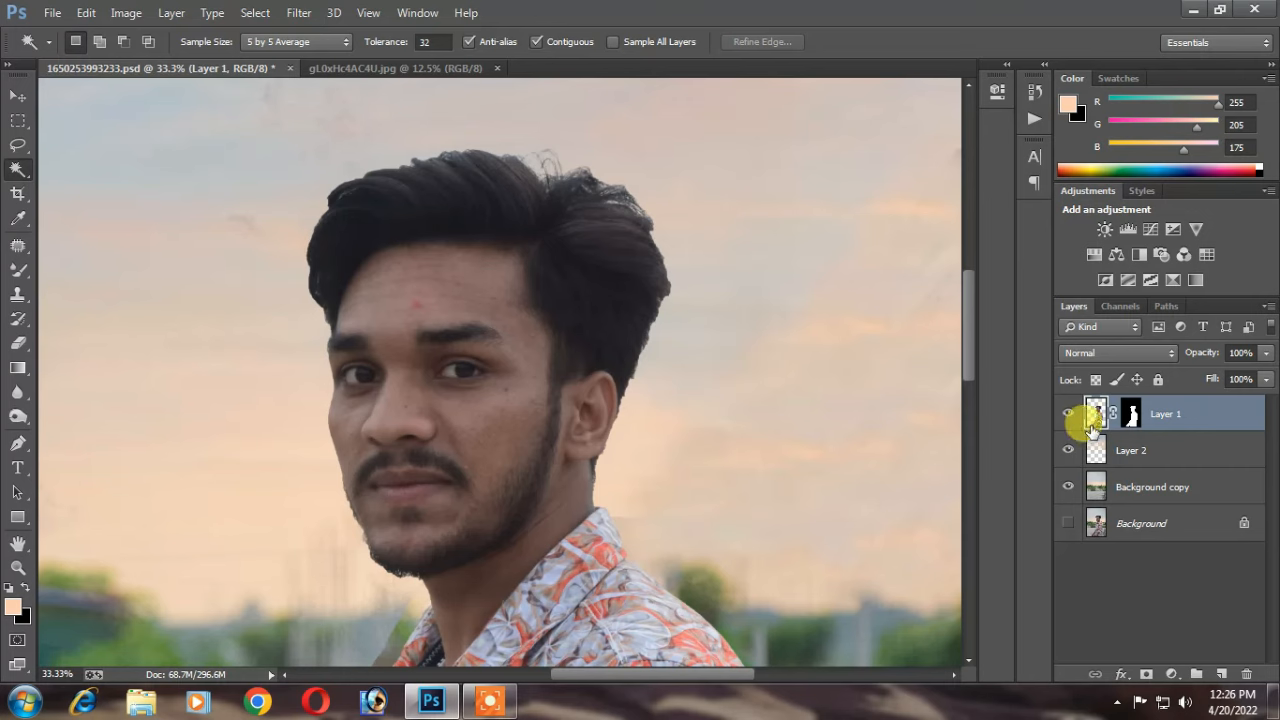
Step: Remove the spots on the man's forehead, nose and cheek with the Patch tool and Healing Brush
key("j")
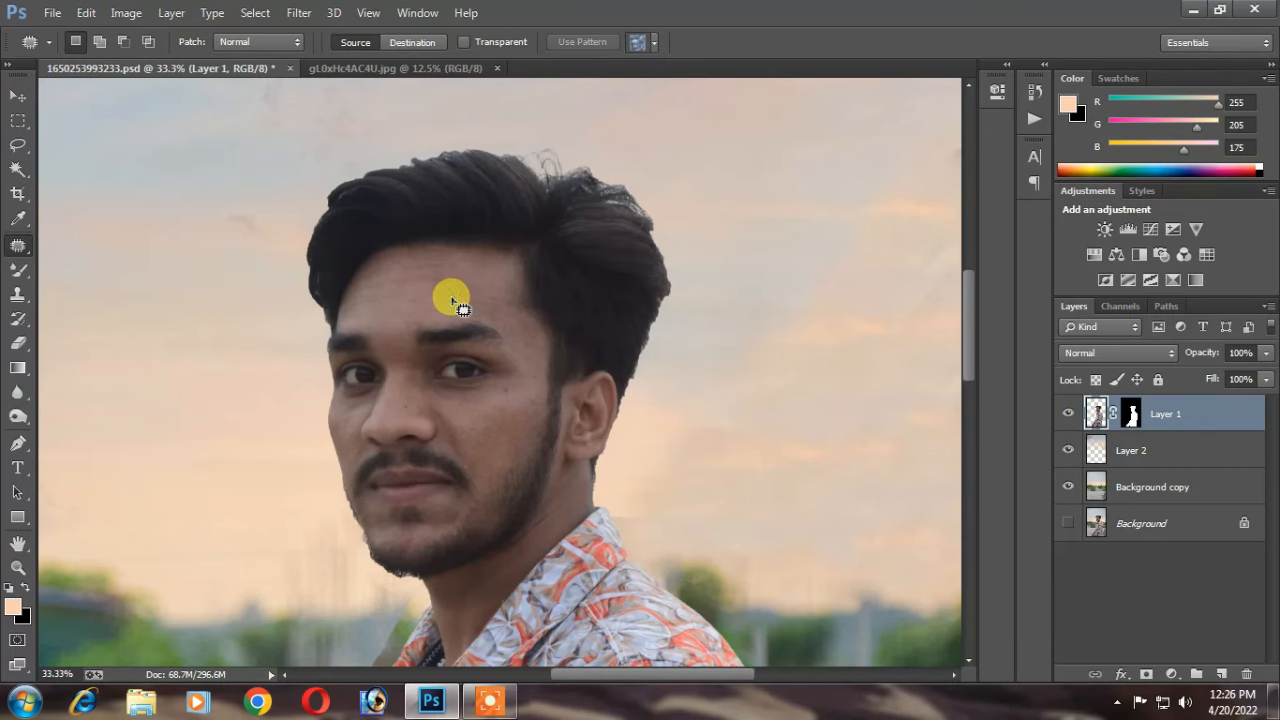
scroll(482, 398, "up", 2)
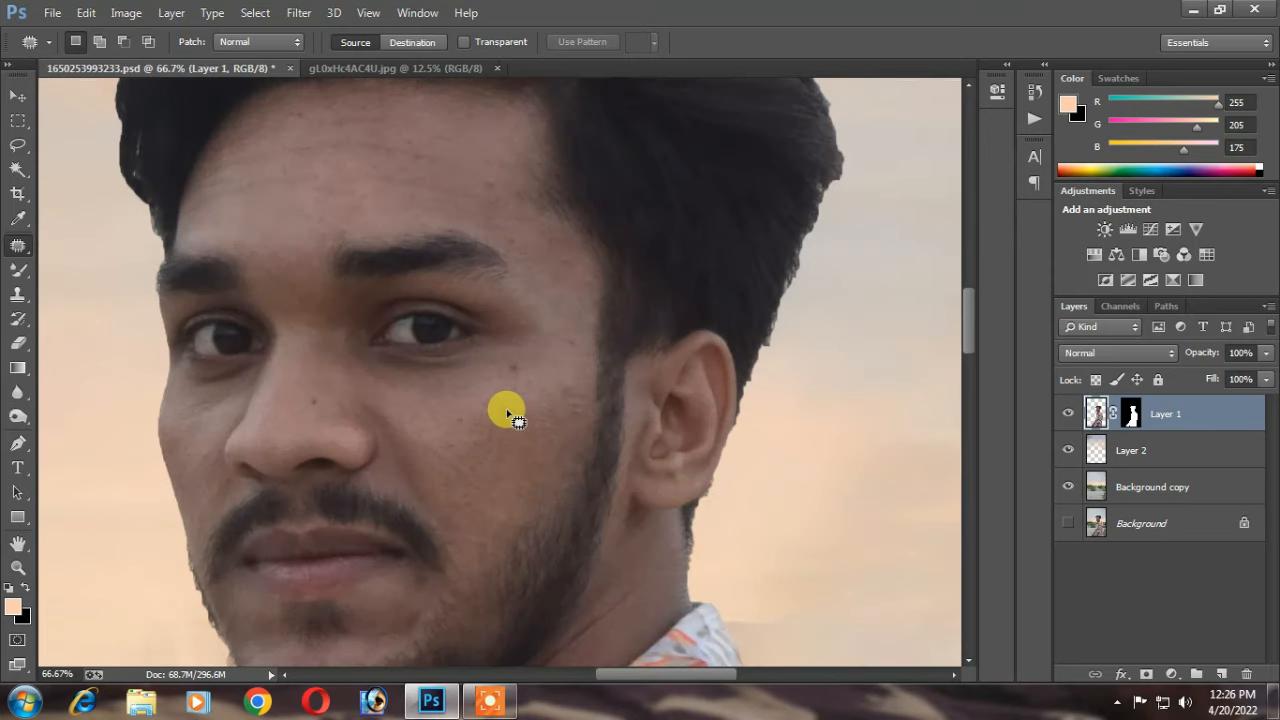
right_click(18, 246)
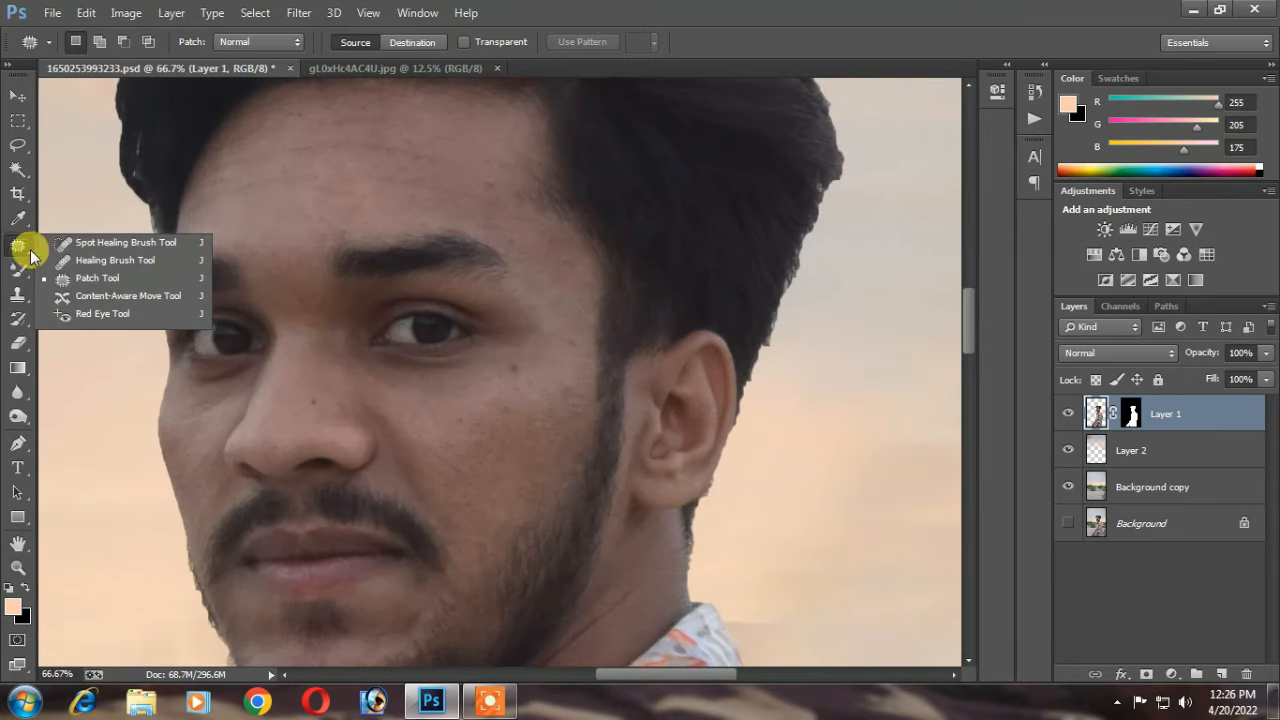
left_click(103, 265)
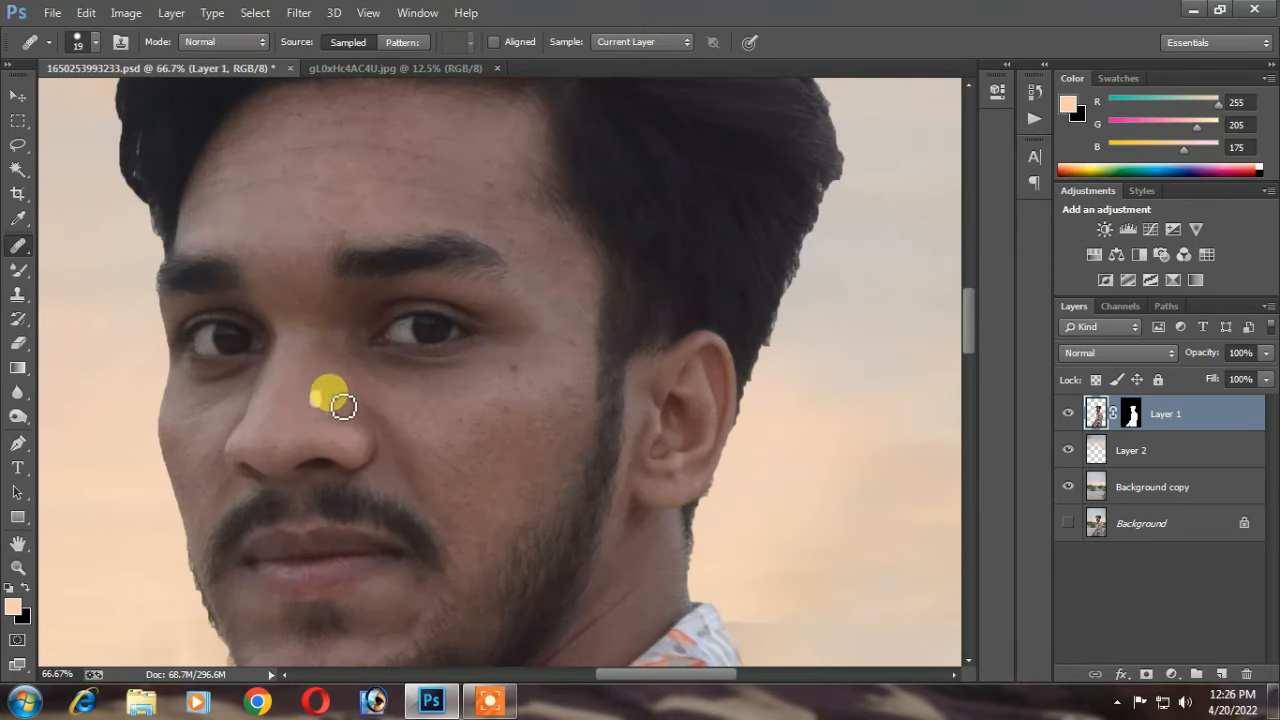
left_click(512, 366)
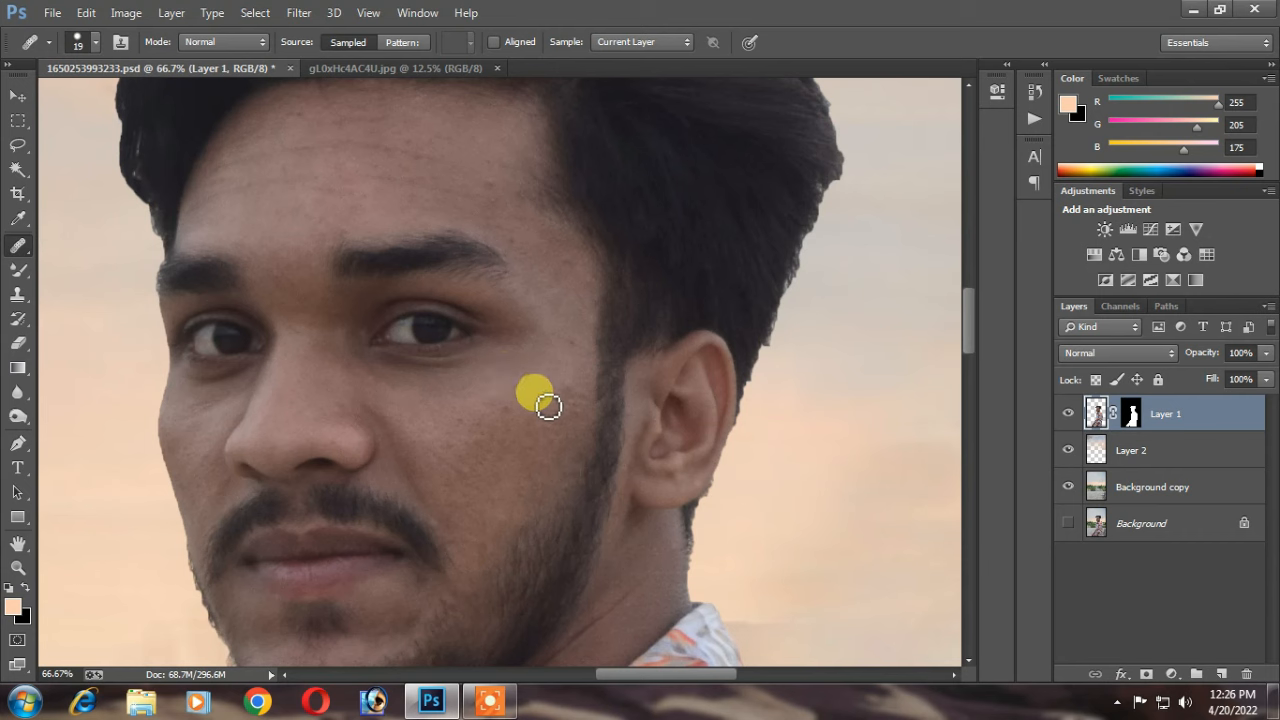
Step: Heal the remaining spots on the man's temple, cheek, jaw and the skin around his mouth with the Healing Brush at size 19
left_click(528, 402)
left_click(523, 234)
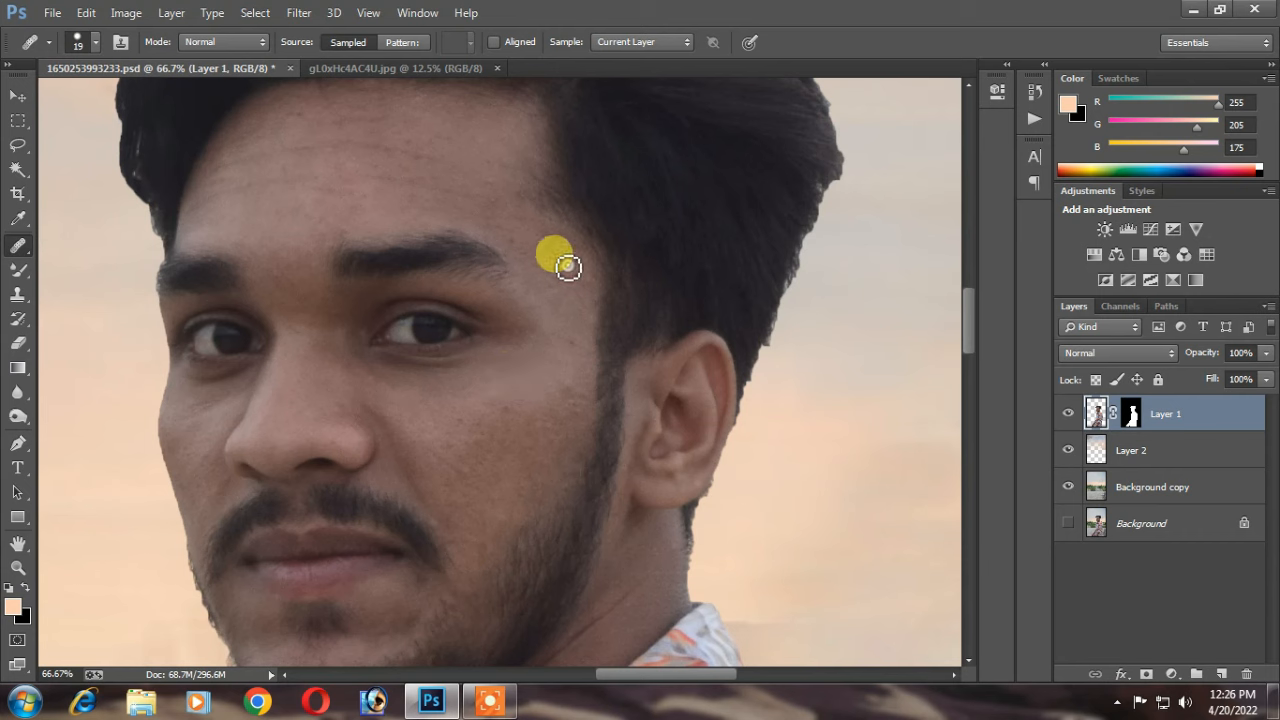
left_click(581, 401)
left_click(476, 435)
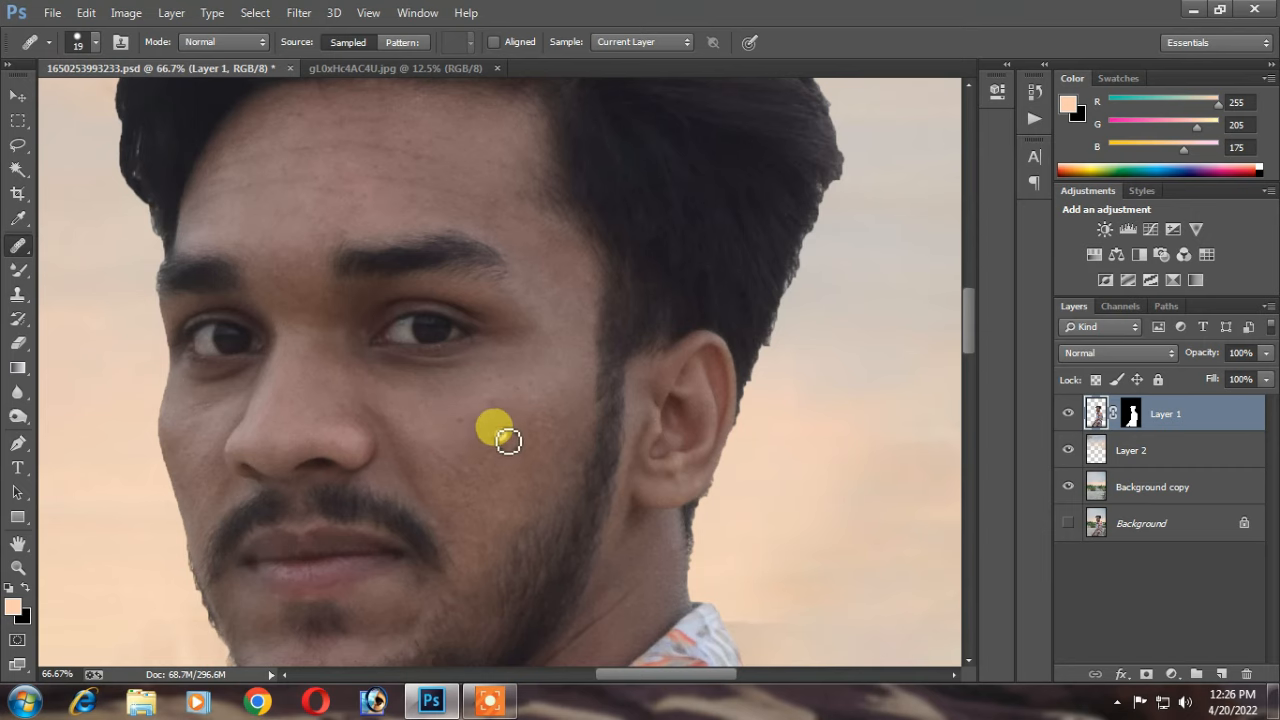
scroll(500, 425, "down", 3)
left_click(463, 432)
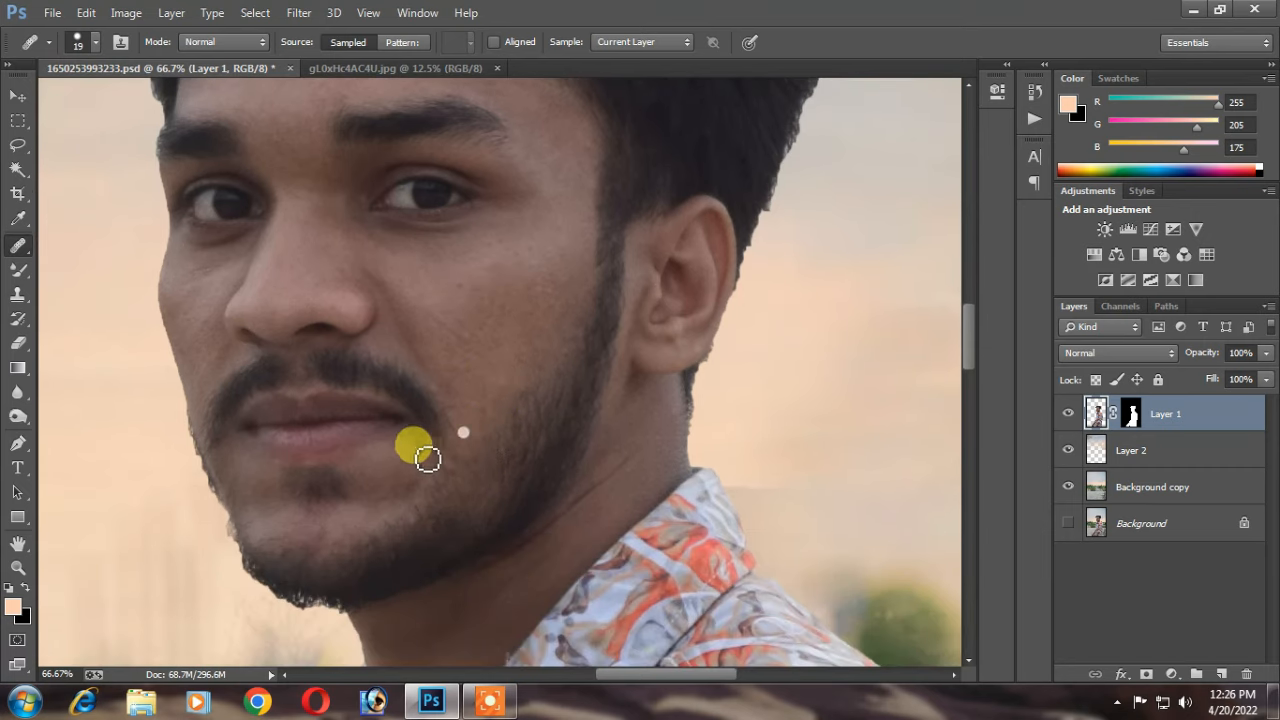
left_click(408, 457)
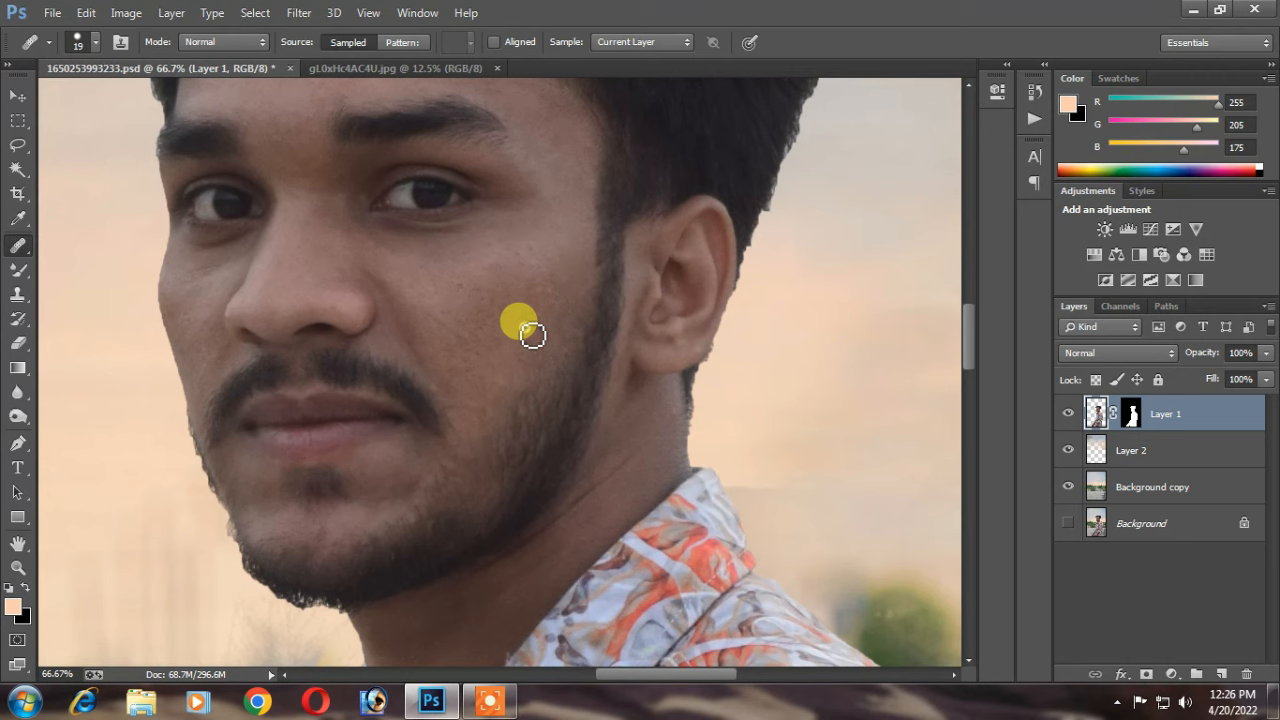
left_click(532, 335)
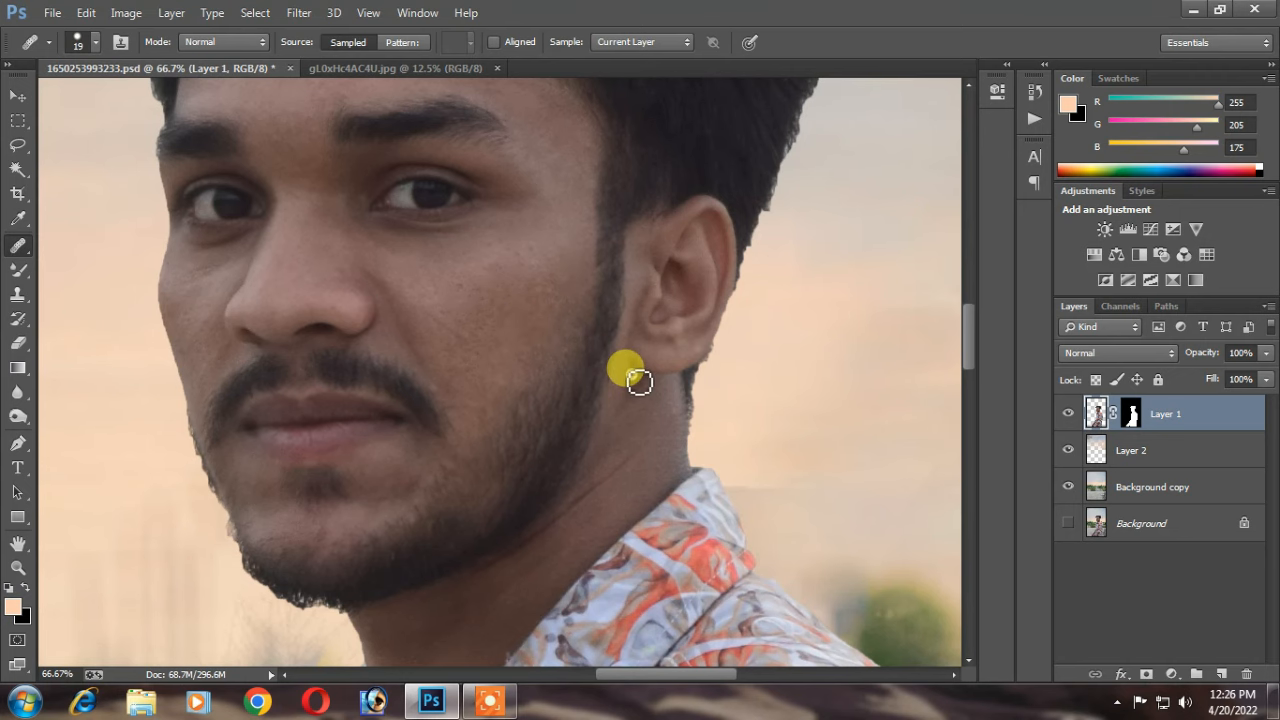
Step: Add a Brightness/Contrast adjustment clipped to Layer 1 with Brightness 30 and Contrast 18
key("ctrl+0")
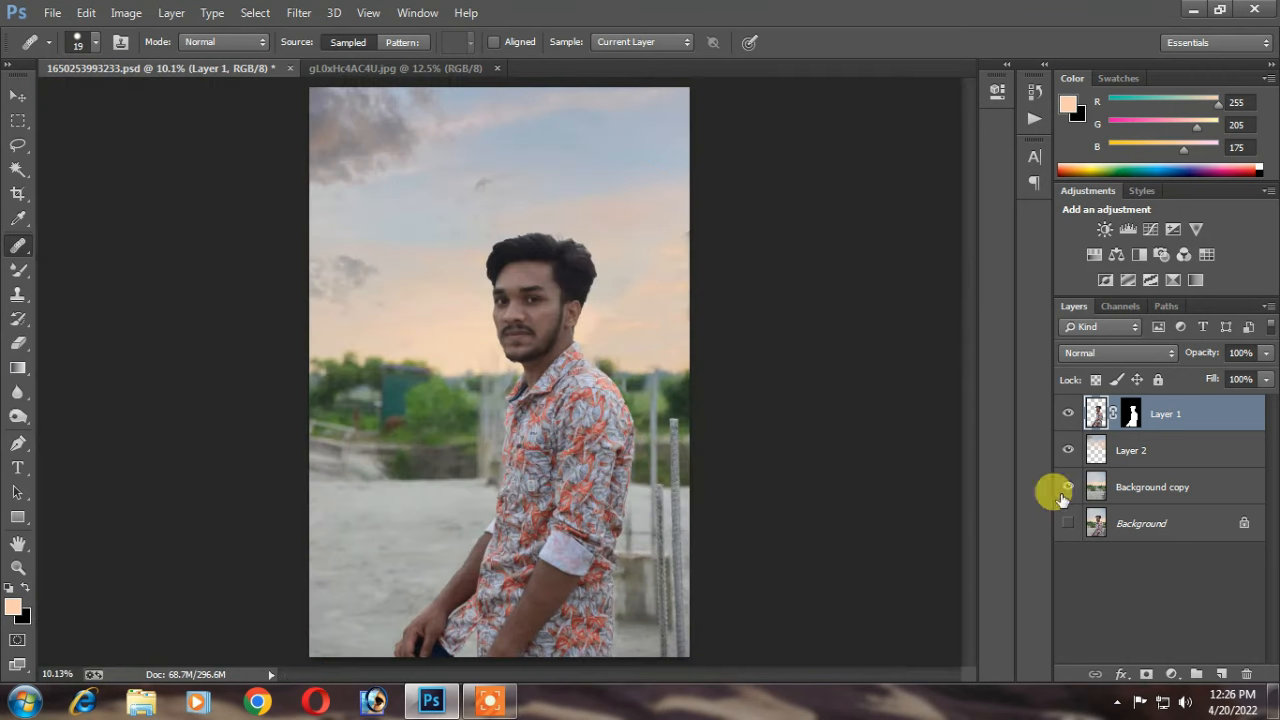
left_click(1170, 674)
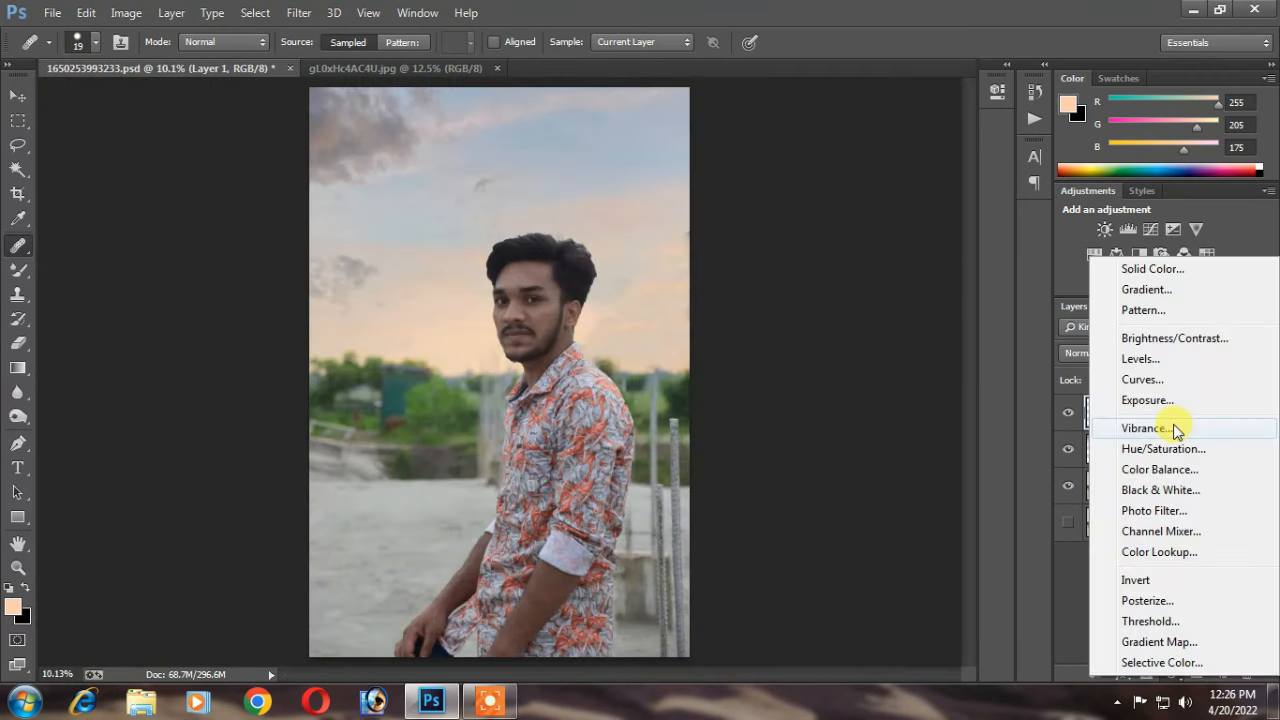
left_click(1158, 340)
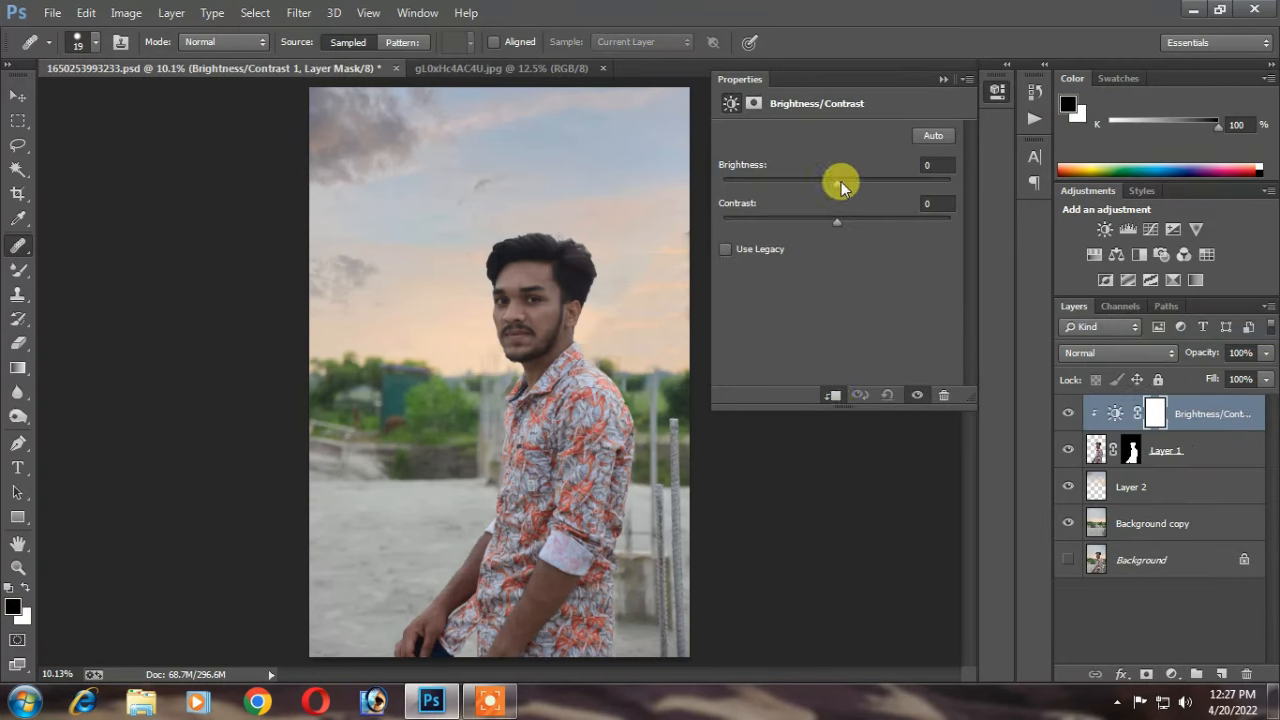
left_click_drag(841, 183, 858, 229)
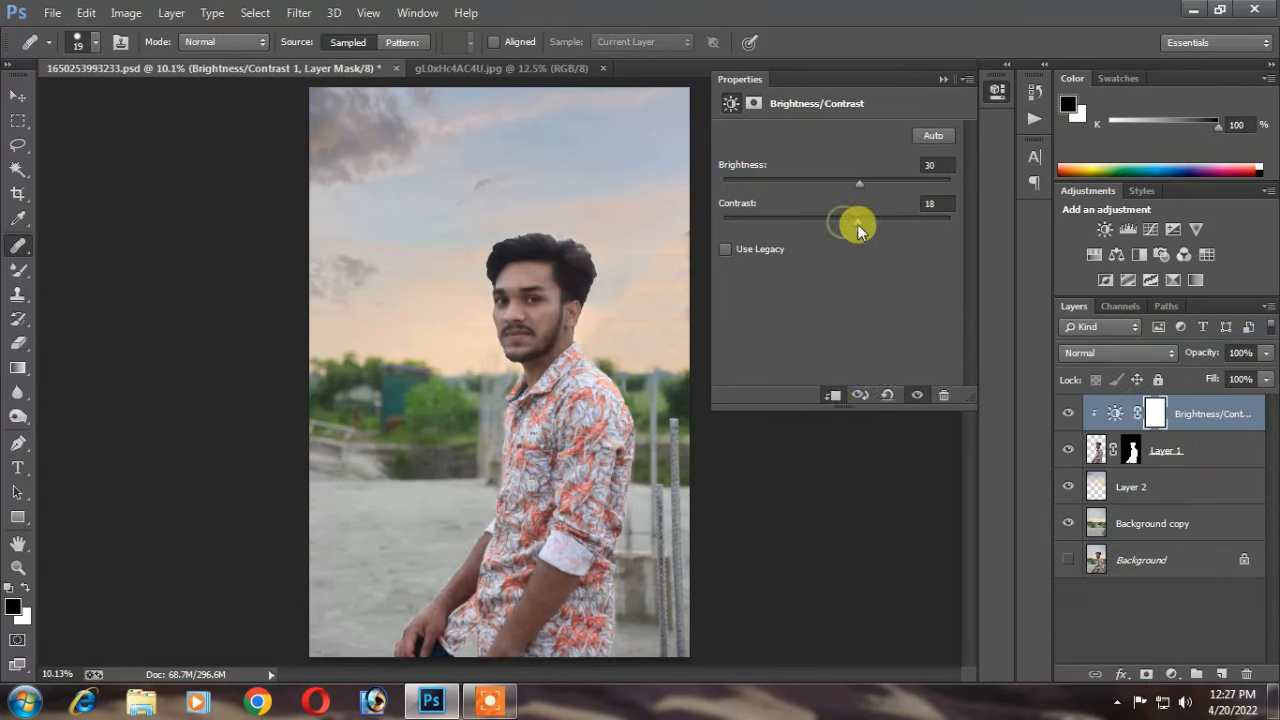
left_click(943, 79)
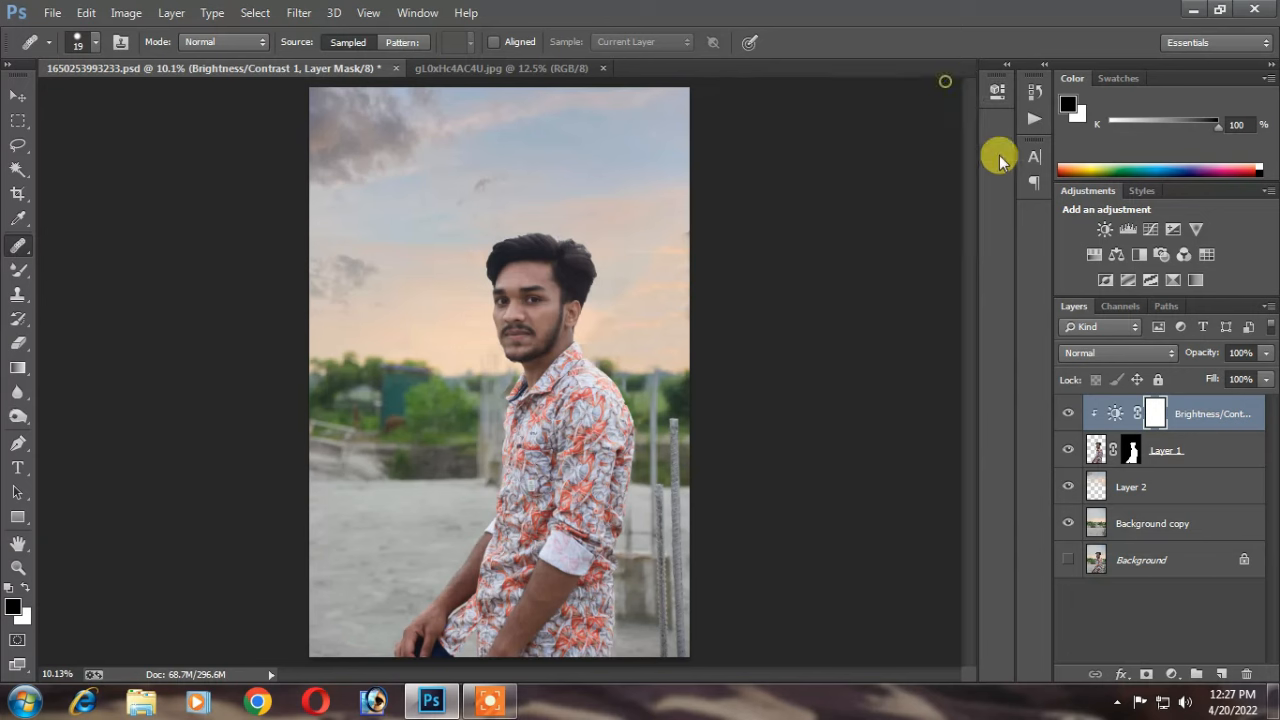
Step: Apply the layer mask of Layer 1 permanently to the cut-out man
left_click(1090, 451)
right_click(1131, 455)
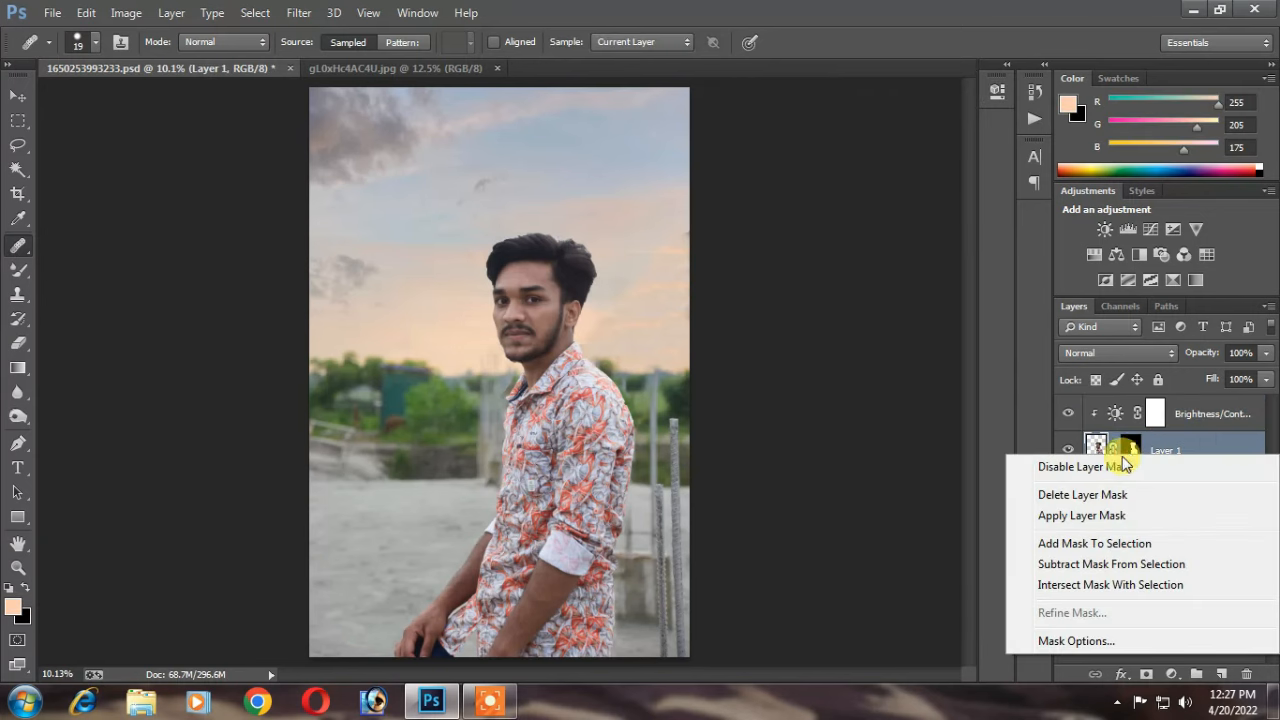
left_click(1094, 517)
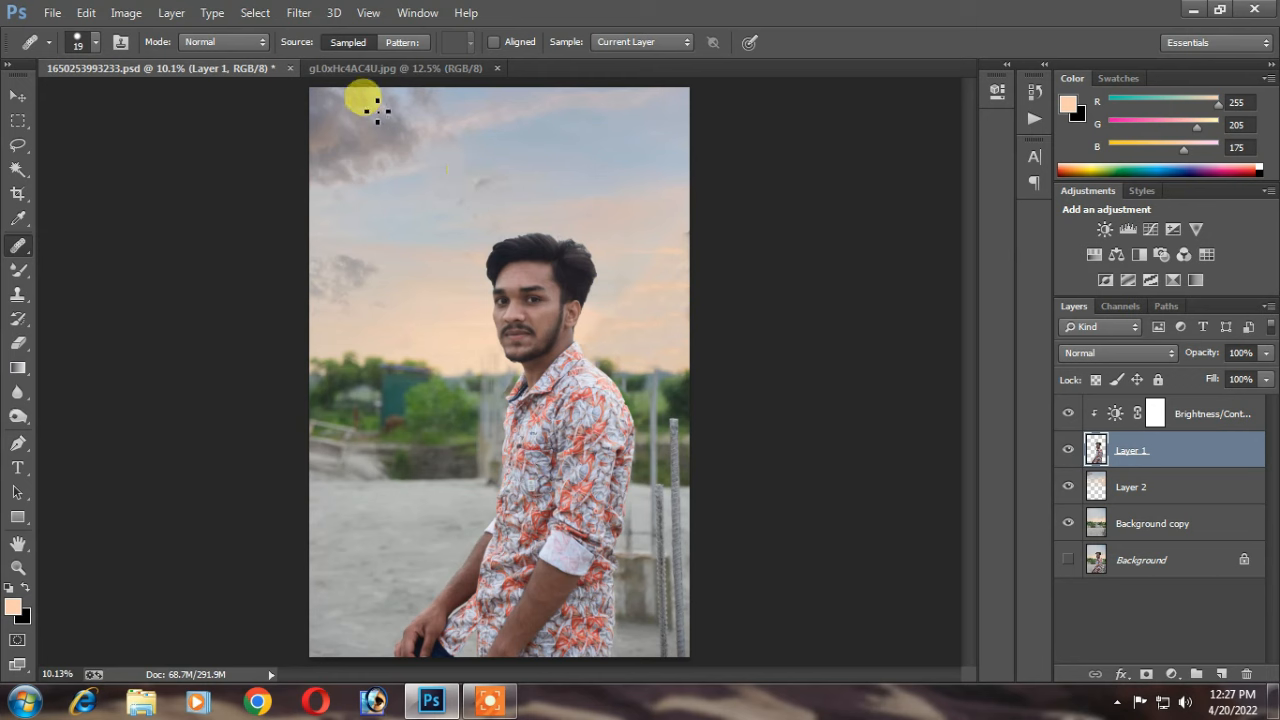
Step: Apply Camera Raw to Layer 1 with Temperature +11, Highlights +23, Shadows +45, Whites +22, Blacks +32, Clarity +18 and Vibrance +39
left_click(299, 12)
left_click(340, 119)
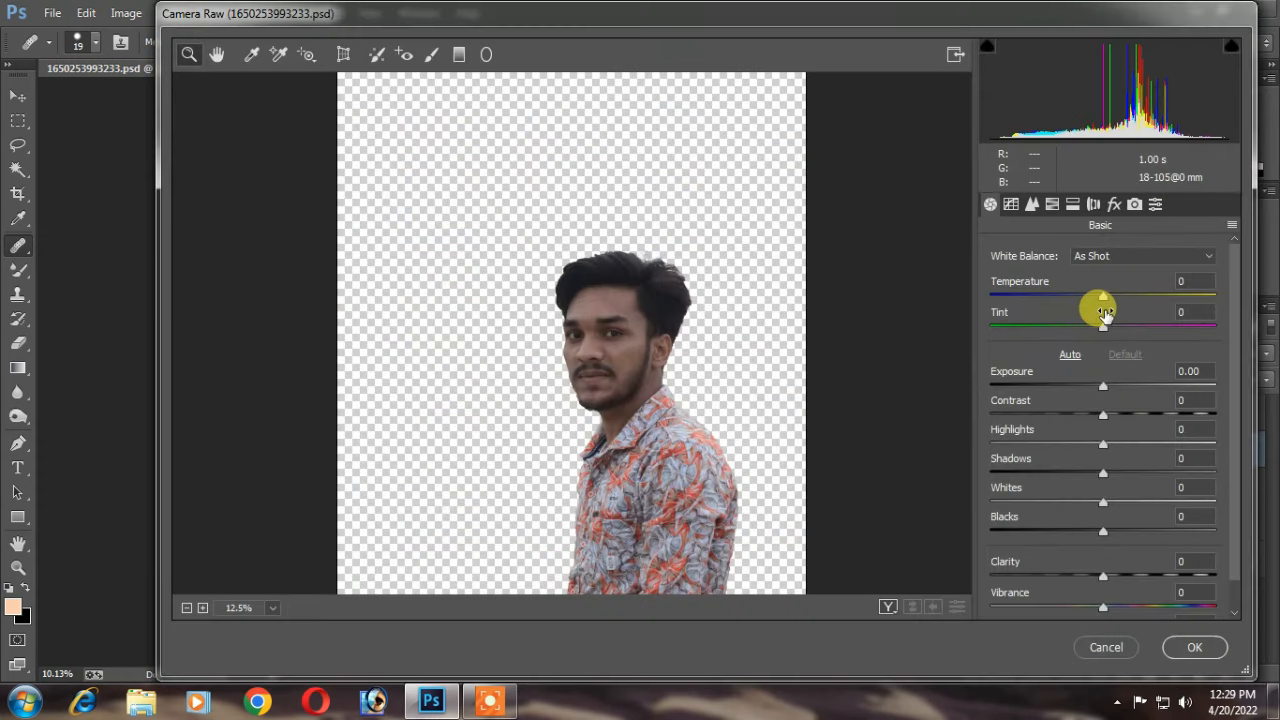
left_click_drag(1103, 297, 1117, 300)
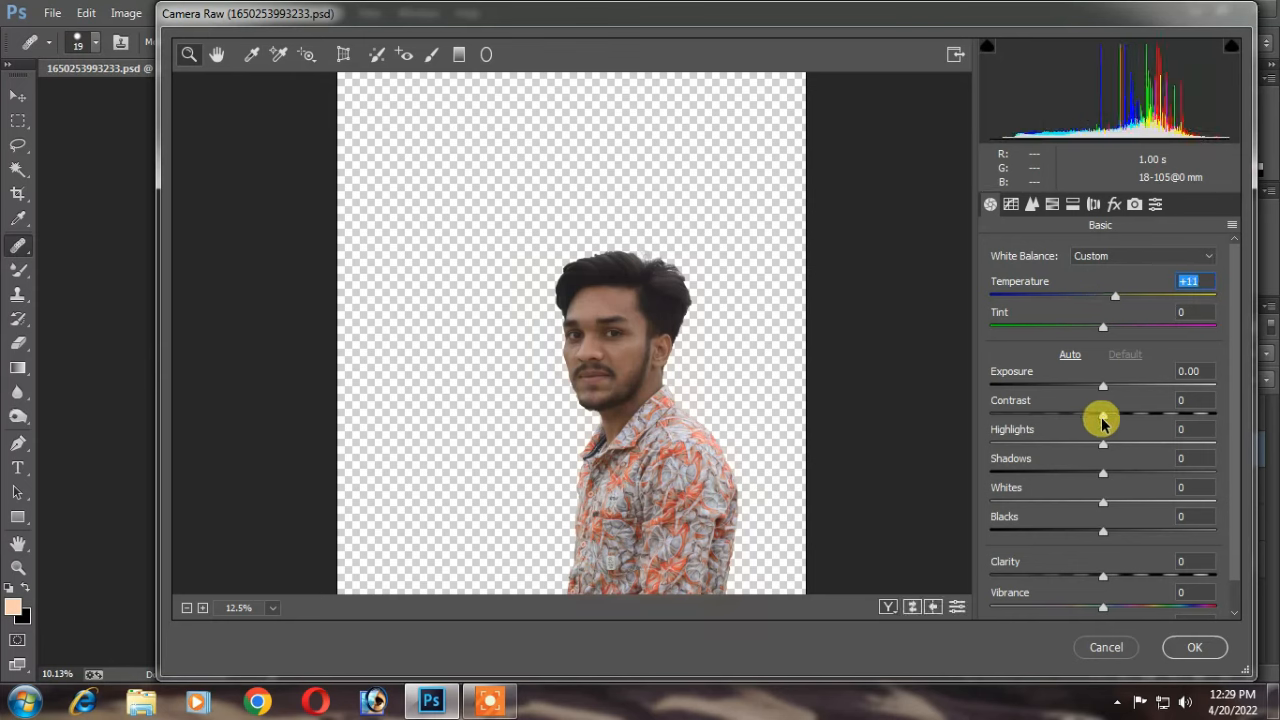
left_click_drag(1104, 447, 1143, 537)
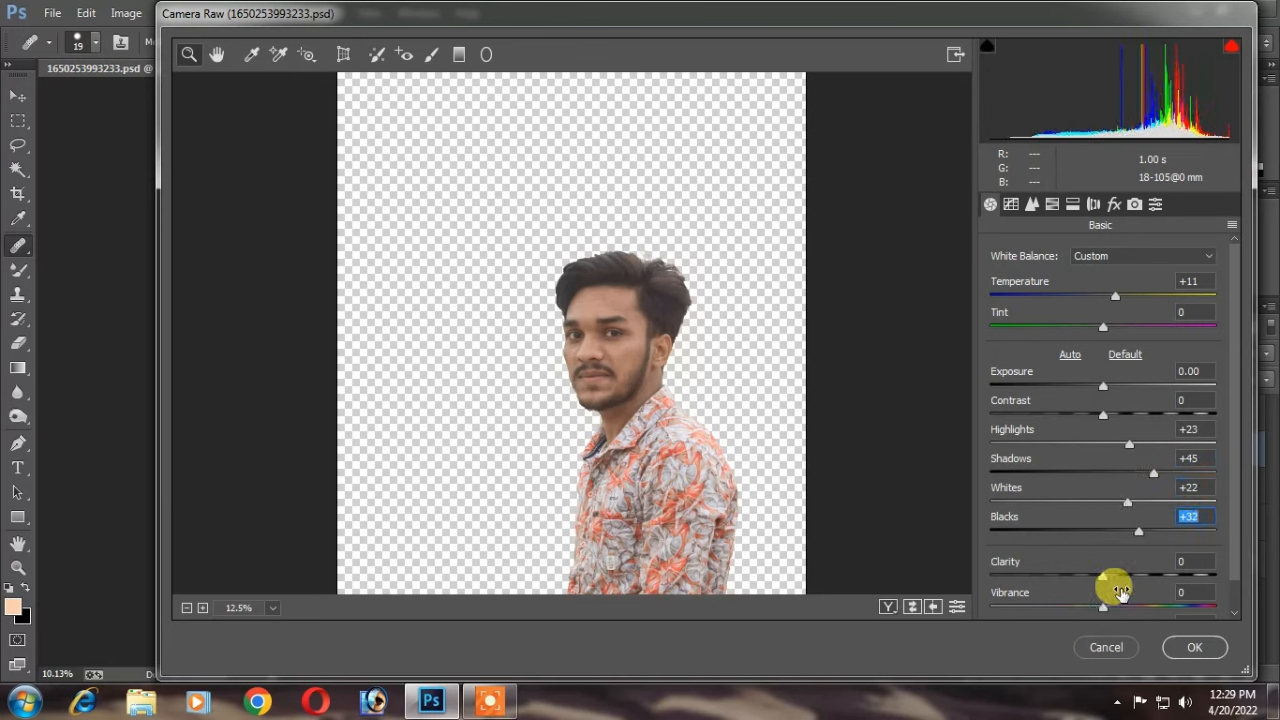
left_click_drag(1101, 579, 1138, 614)
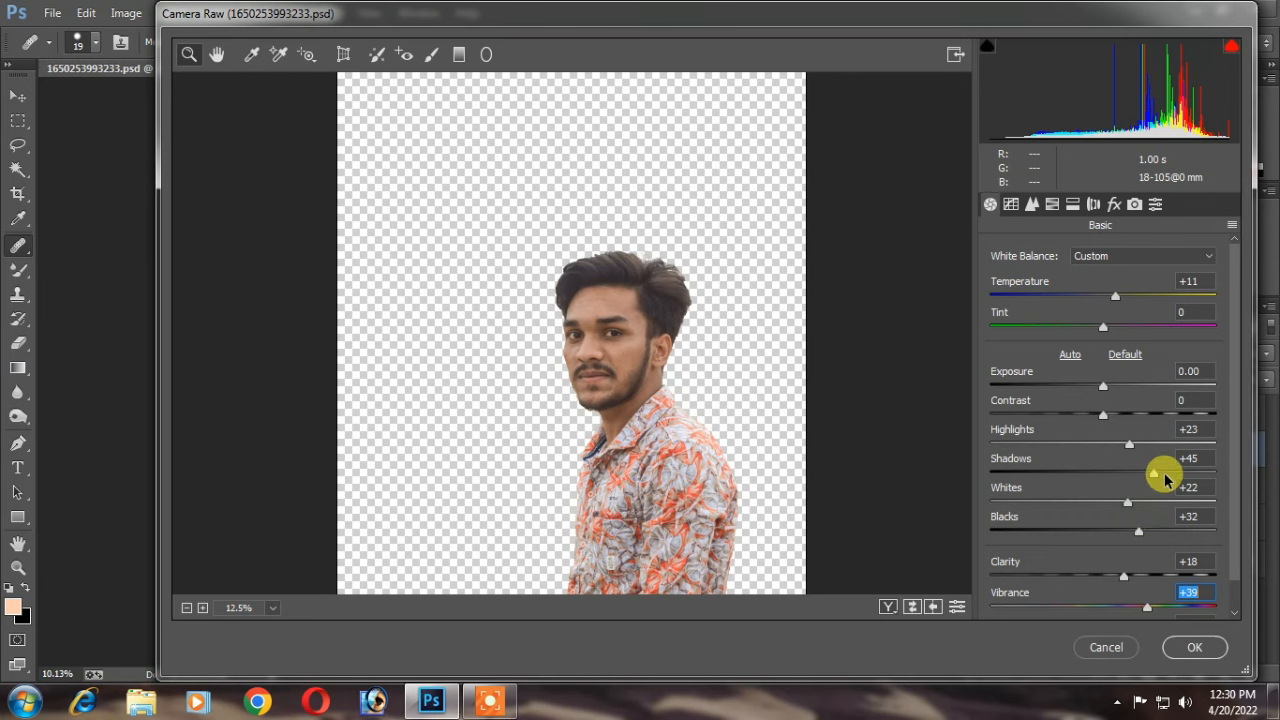
left_click(1194, 647)
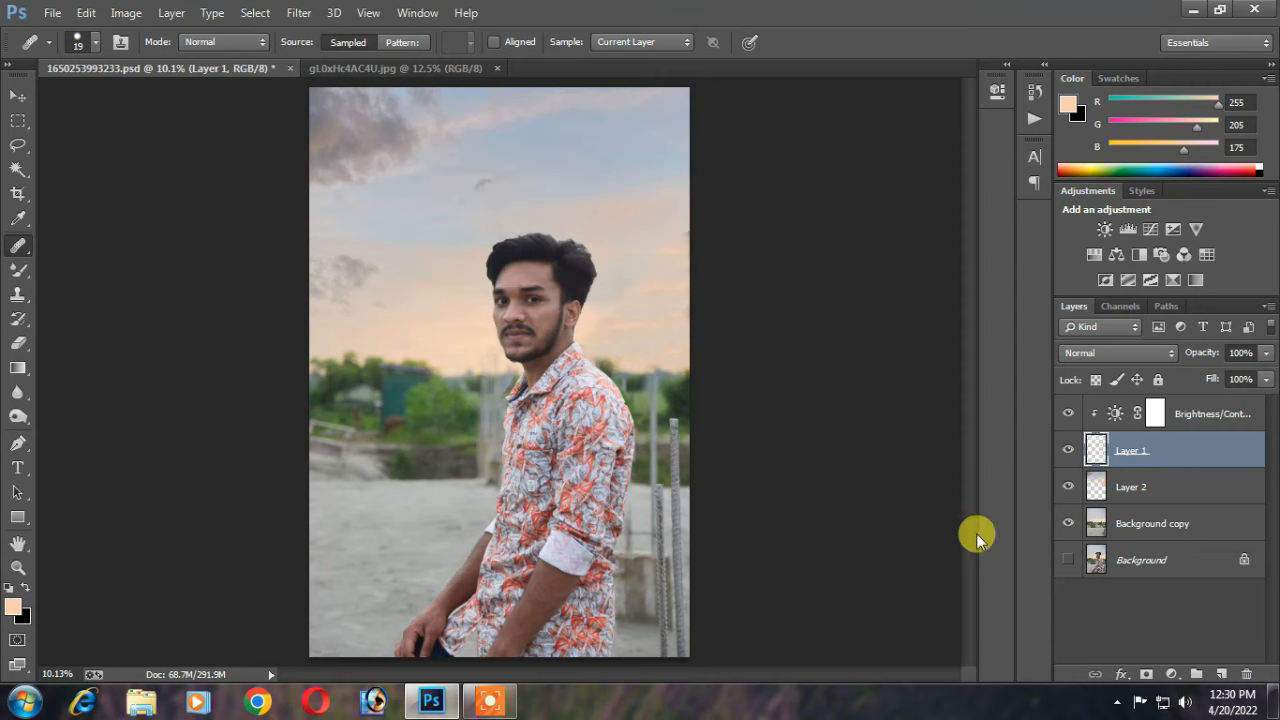
Step: Hide and remove the Brightness/Contrast adjustment above Layer 1
left_click(1070, 415)
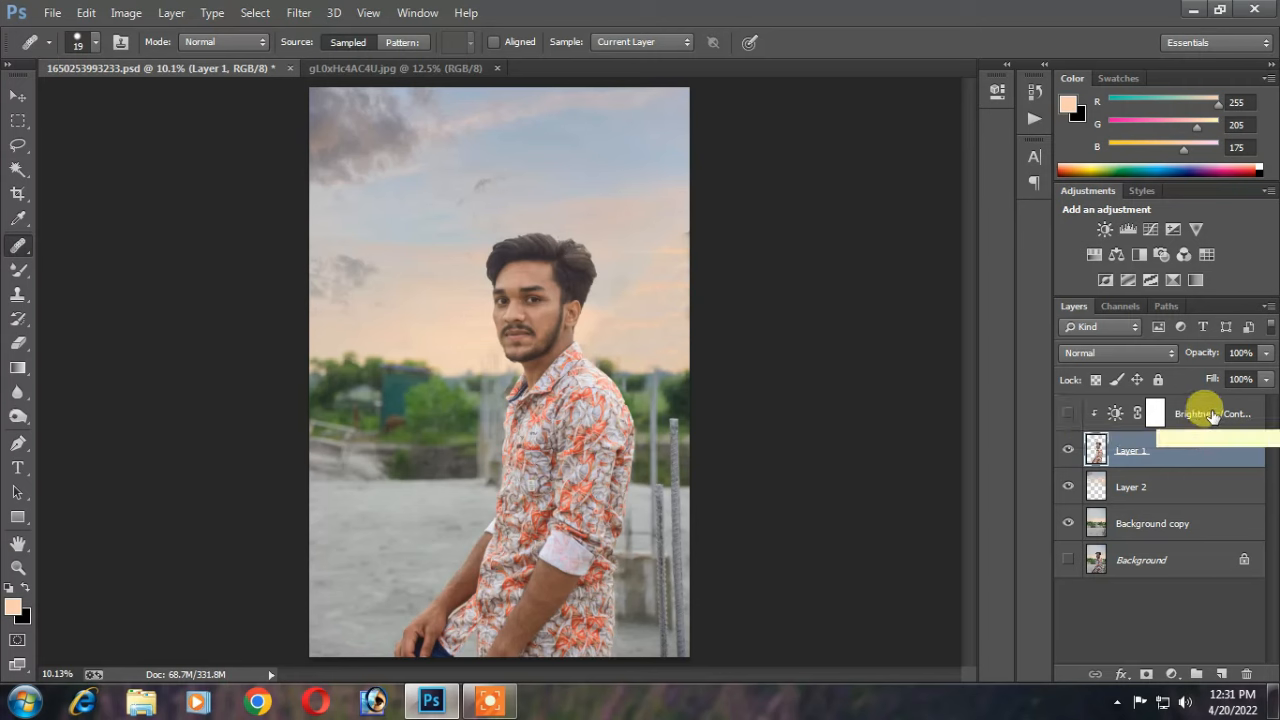
left_click_drag(1206, 414, 1170, 461)
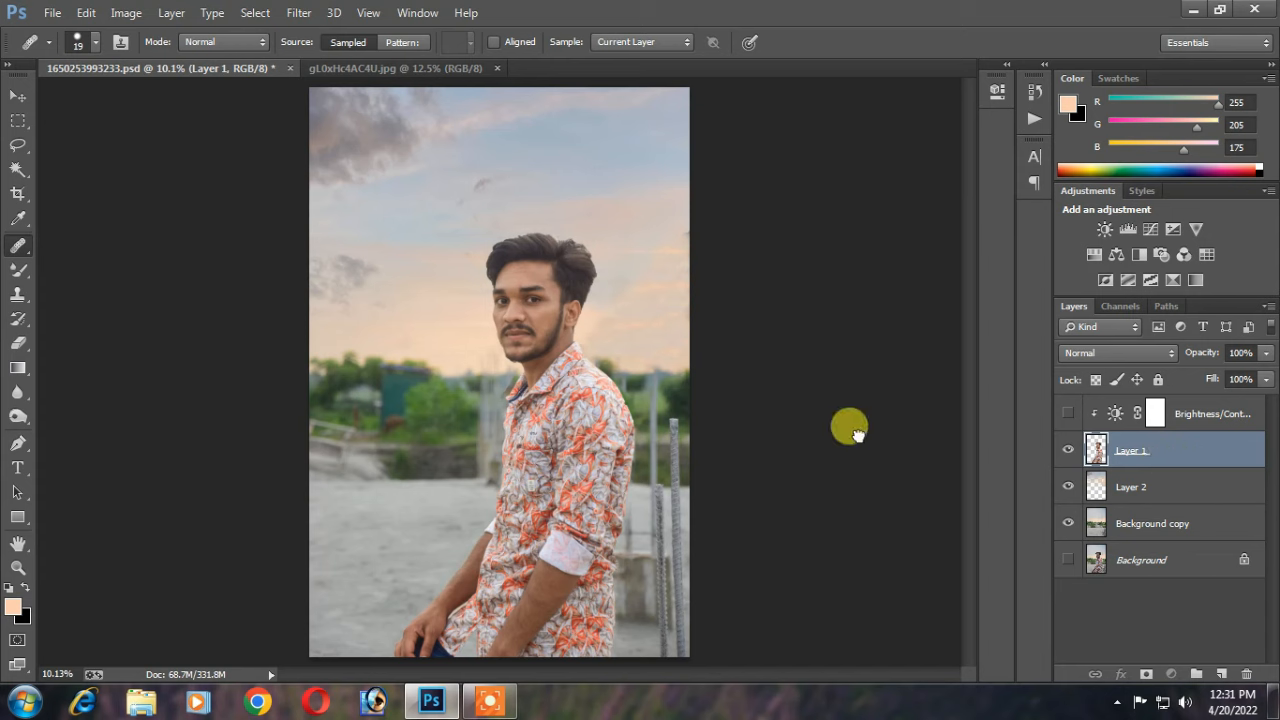
key("ctrl+alt+z")
key("ctrl+alt+z")
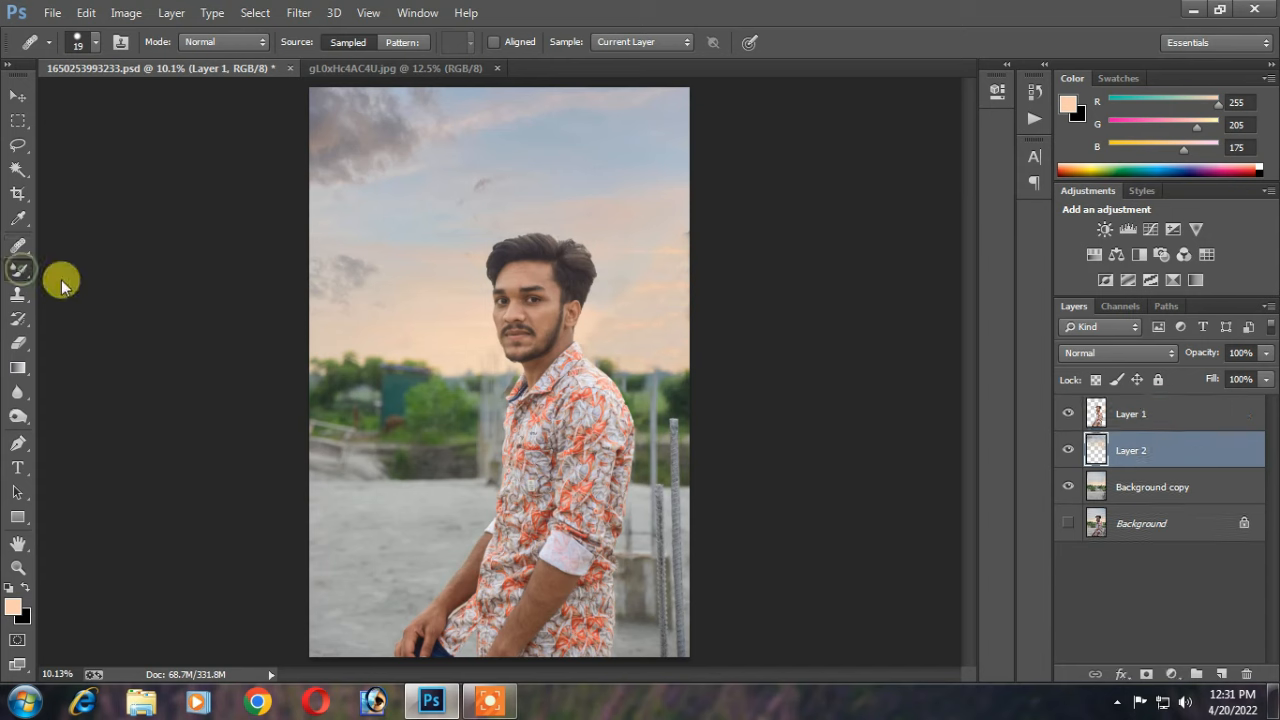
Step: Smooth the man's facial skin on Layer 1 with the Mixer Brush at sizes 125 and 100, using Wet 14%, Load 26% and Mix 90%
left_click(21, 271)
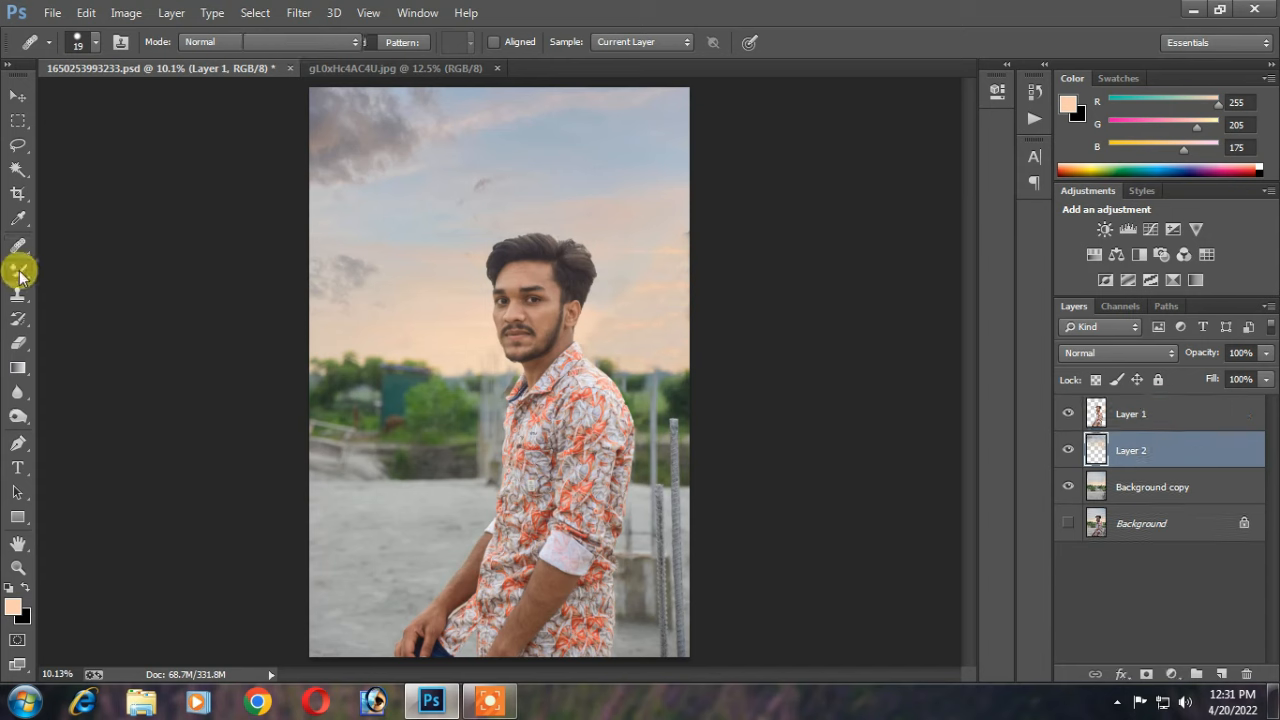
right_click(18, 267)
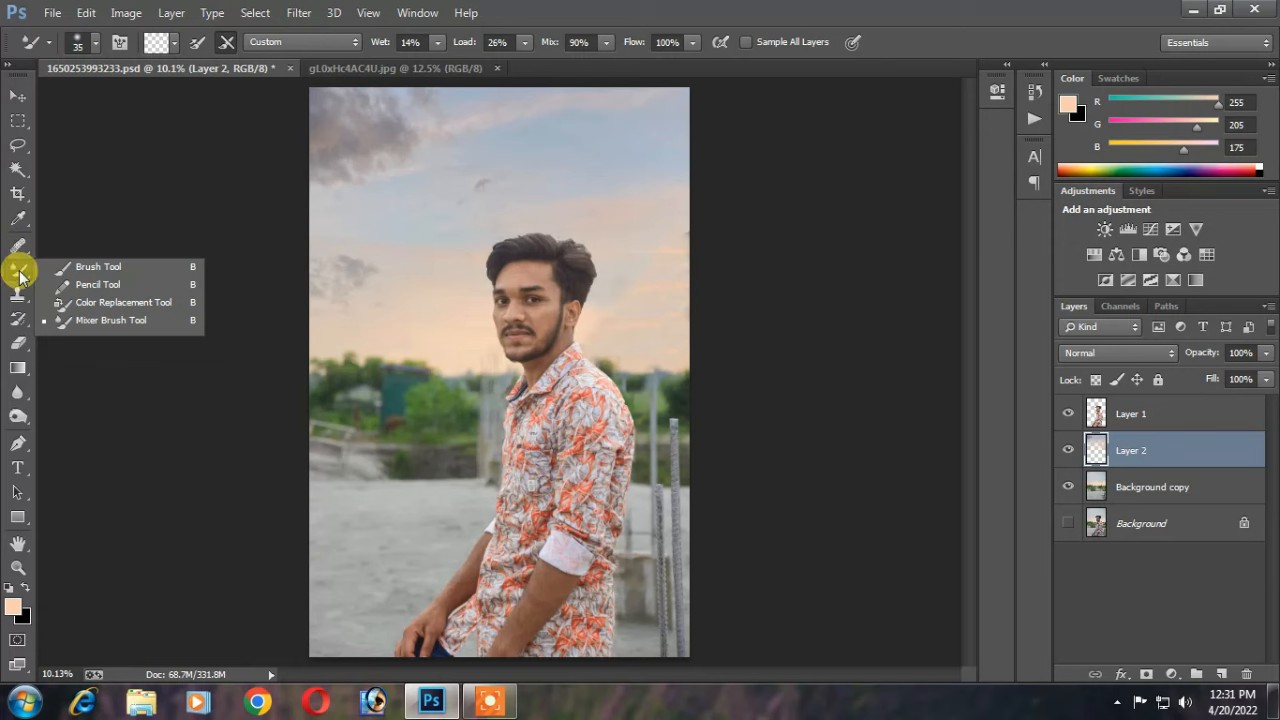
left_click(126, 326)
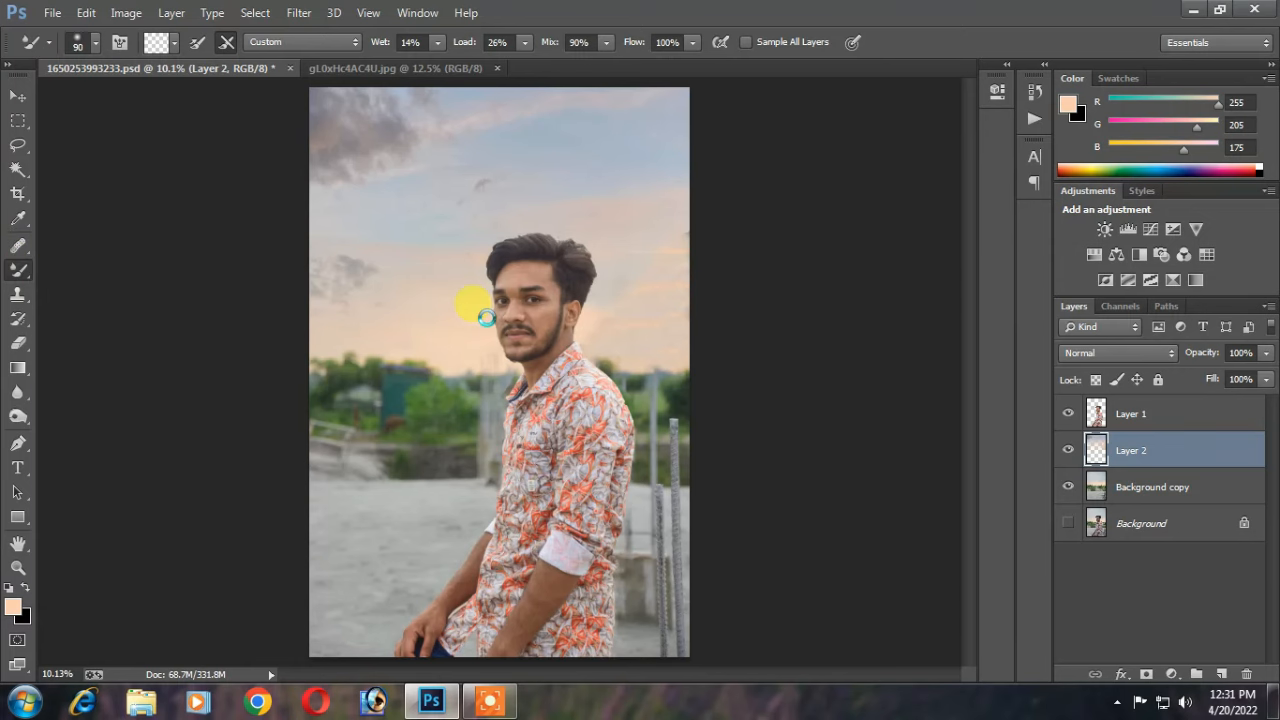
key("bracketright")
key("bracketright")
scroll(536, 319, "up", 4)
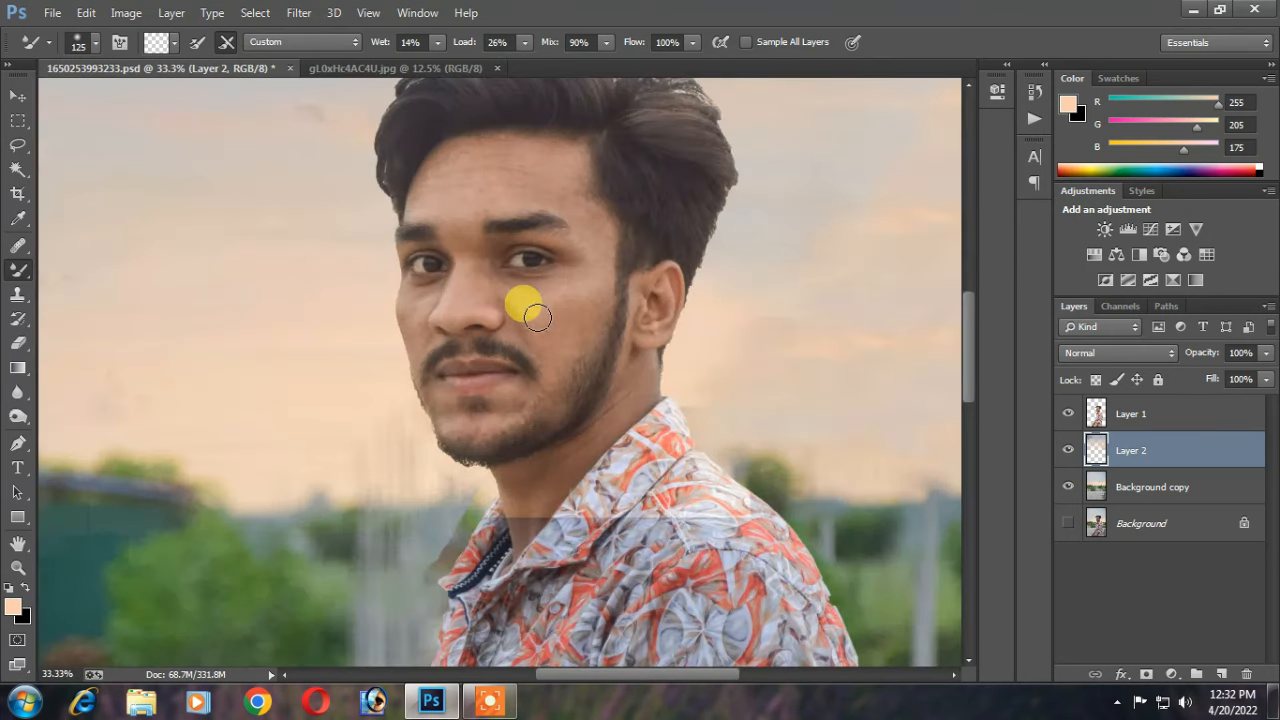
mouse_move(537, 316)
left_mouse_down()
mouse_move(556, 305)
mouse_move(543, 294)
mouse_move(589, 277)
mouse_move(534, 320)
mouse_move(501, 284)
mouse_move(480, 310)
mouse_move(460, 243)
mouse_move(507, 154)
mouse_move(553, 177)
mouse_move(597, 402)
left_mouse_up()
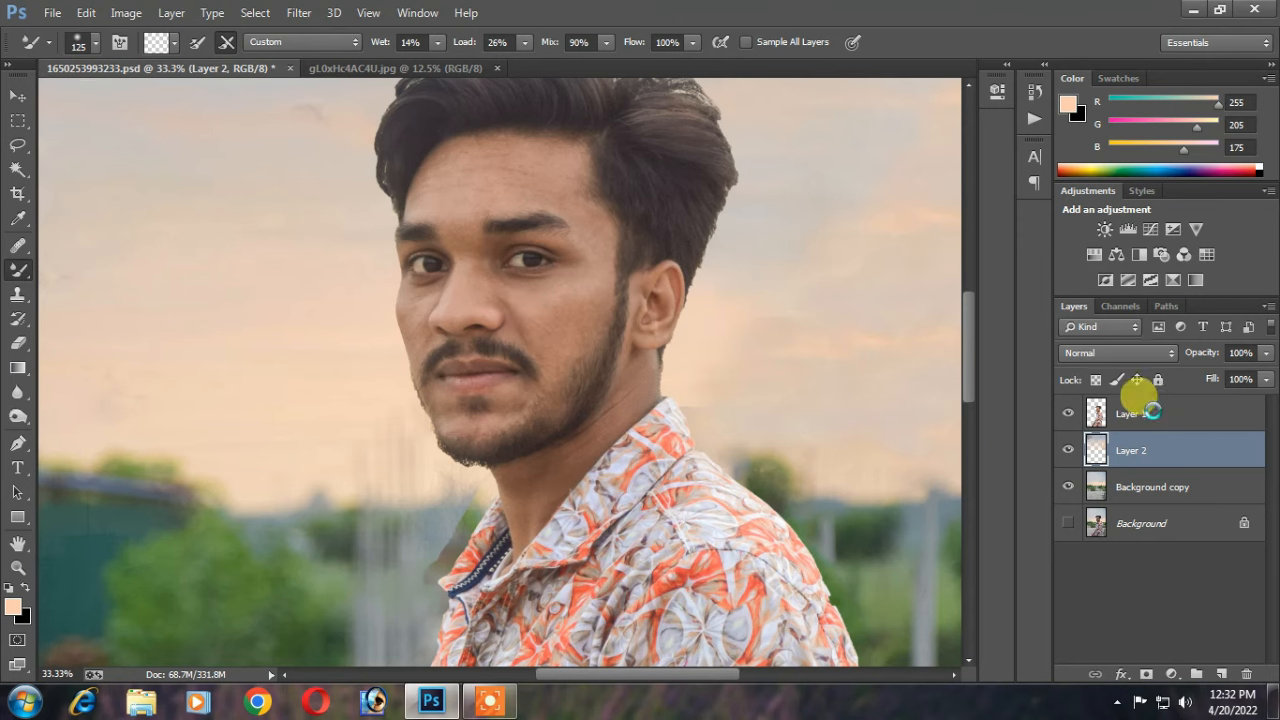
left_click(1140, 405)
mouse_move(652, 327)
left_mouse_down()
mouse_move(577, 297)
mouse_move(530, 315)
mouse_move(590, 289)
mouse_move(552, 347)
mouse_move(540, 294)
mouse_move(508, 285)
mouse_move(496, 290)
mouse_move(548, 348)
mouse_move(513, 406)
mouse_move(488, 420)
mouse_move(432, 403)
mouse_move(493, 424)
mouse_move(647, 372)
mouse_move(576, 448)
mouse_move(511, 479)
mouse_move(563, 482)
mouse_move(633, 363)
mouse_move(524, 296)
mouse_move(559, 344)
mouse_move(509, 399)
mouse_move(467, 279)
mouse_move(452, 177)
mouse_move(488, 141)
mouse_move(462, 156)
mouse_move(502, 148)
mouse_move(531, 185)
mouse_move(570, 197)
mouse_move(594, 237)
mouse_move(535, 162)
mouse_move(429, 187)
mouse_move(492, 196)
mouse_move(562, 156)
mouse_move(582, 246)
mouse_move(572, 282)
mouse_move(574, 262)
mouse_move(516, 246)
mouse_move(490, 271)
mouse_move(553, 288)
mouse_move(460, 265)
mouse_move(442, 313)
mouse_move(420, 294)
mouse_move(407, 323)
mouse_move(436, 298)
mouse_move(417, 364)
mouse_move(455, 435)
mouse_move(454, 364)
mouse_move(426, 320)
mouse_move(453, 275)
mouse_move(414, 295)
mouse_move(468, 413)
mouse_move(624, 401)
mouse_move(640, 287)
left_mouse_up()
key("bracketleft")
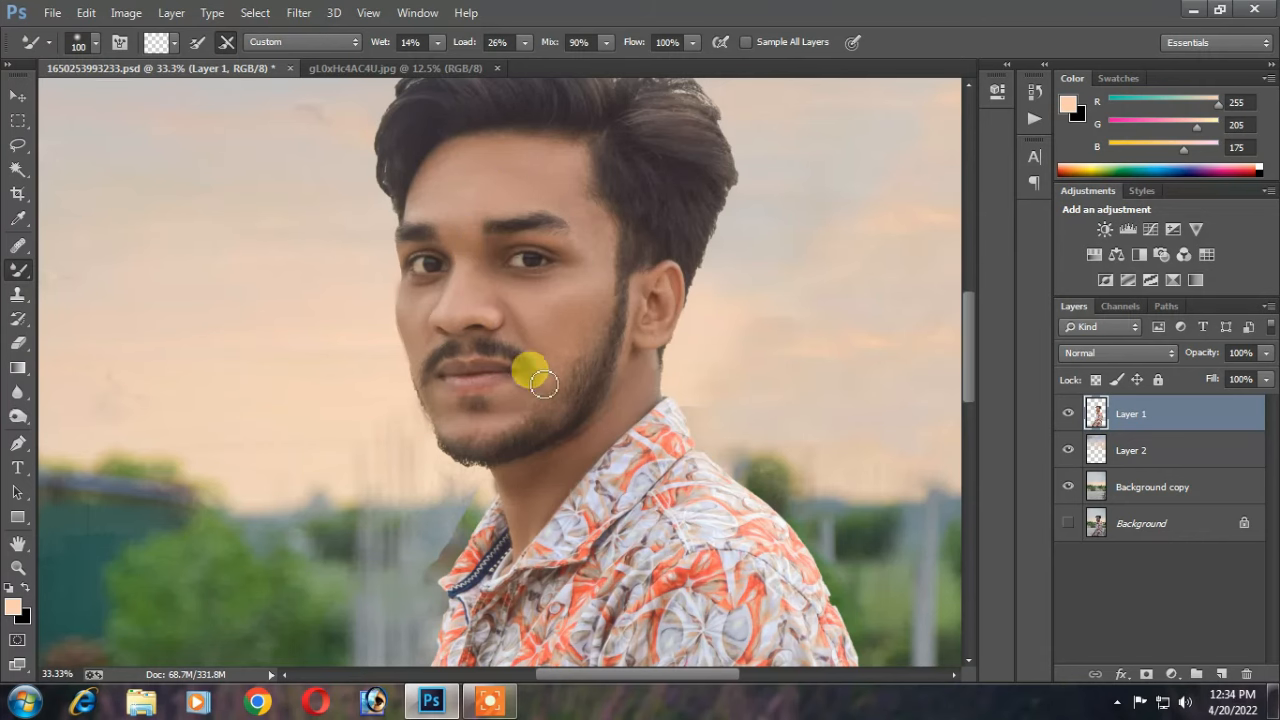
Step: Smooth the skin on the man's forearms on Layer 1 with the Mixer Brush at size 100
scroll(540, 320, "down", 10)
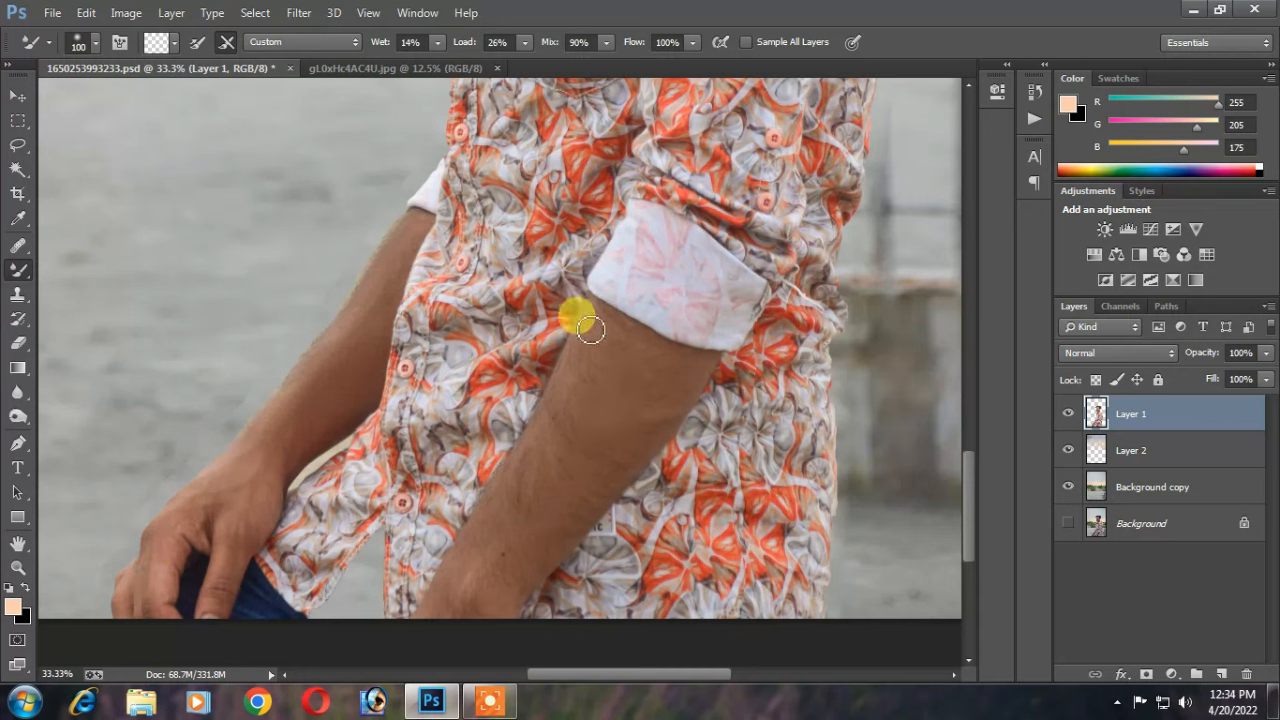
scroll(457, 600, "down", 2)
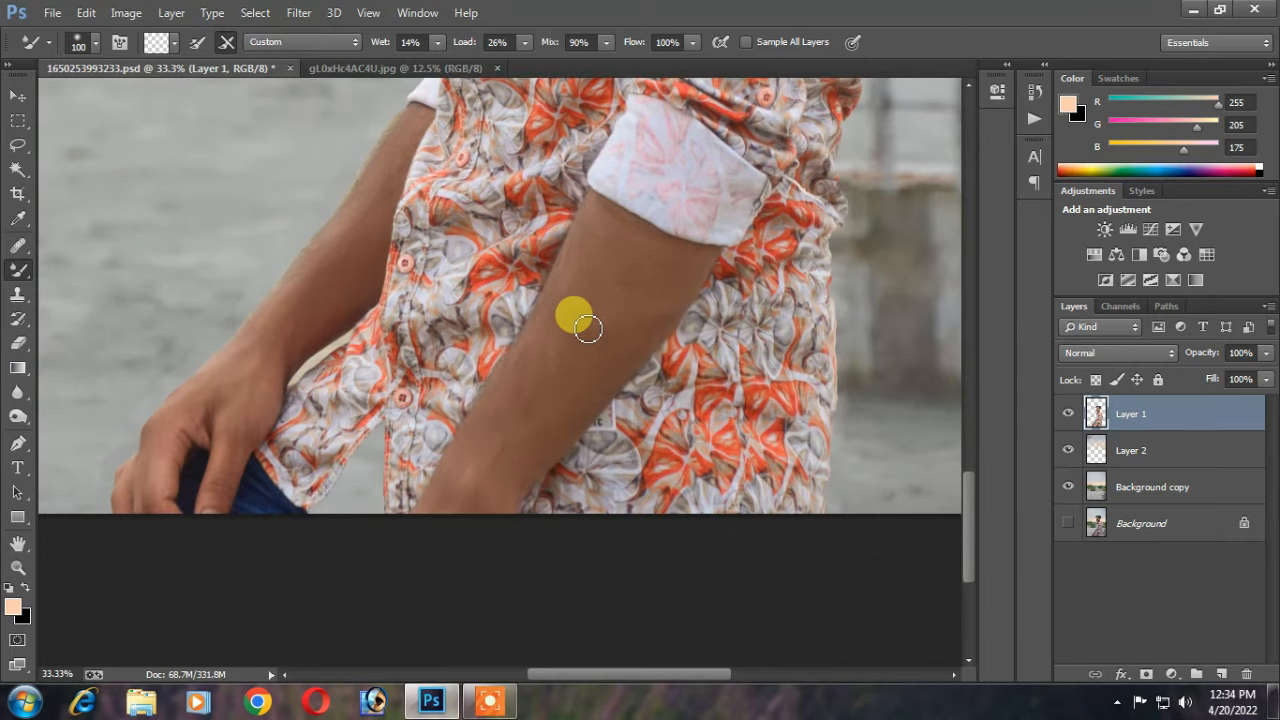
key("ctrl+0")
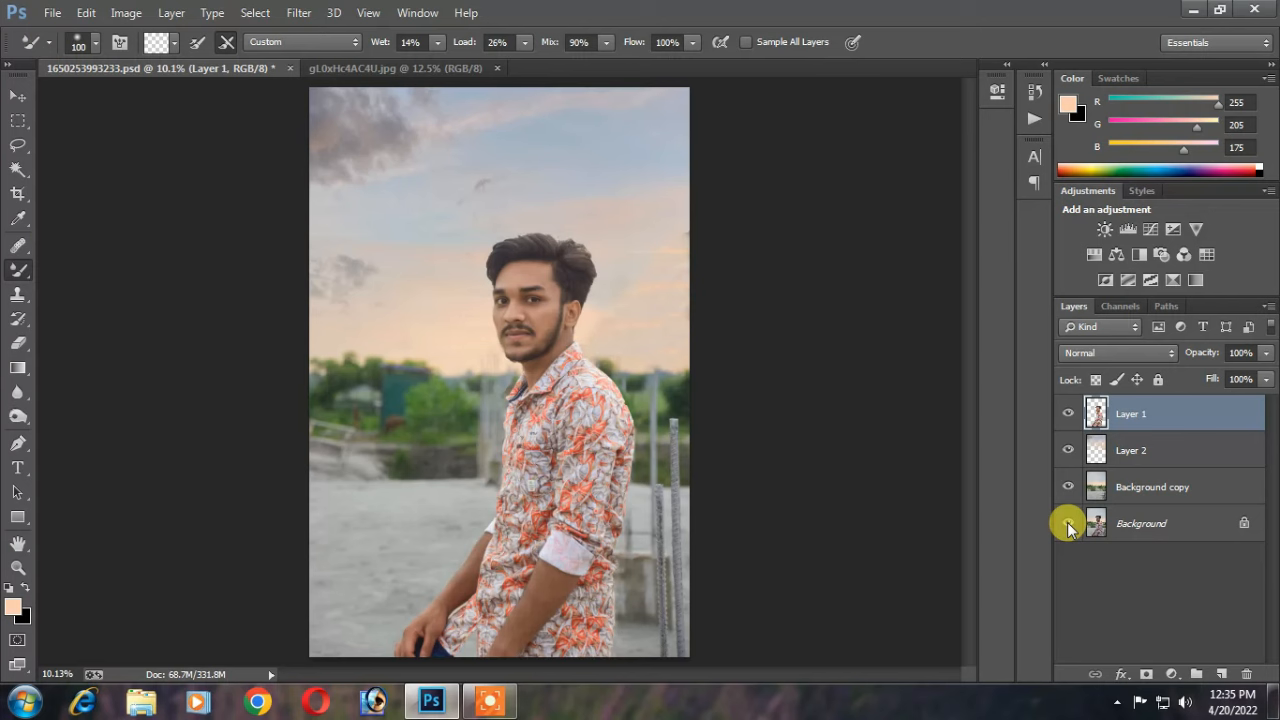
Step: Convert the locked original Background into a normal layer and move it directly below Layer 1
left_click_drag(1123, 522, 1203, 544)
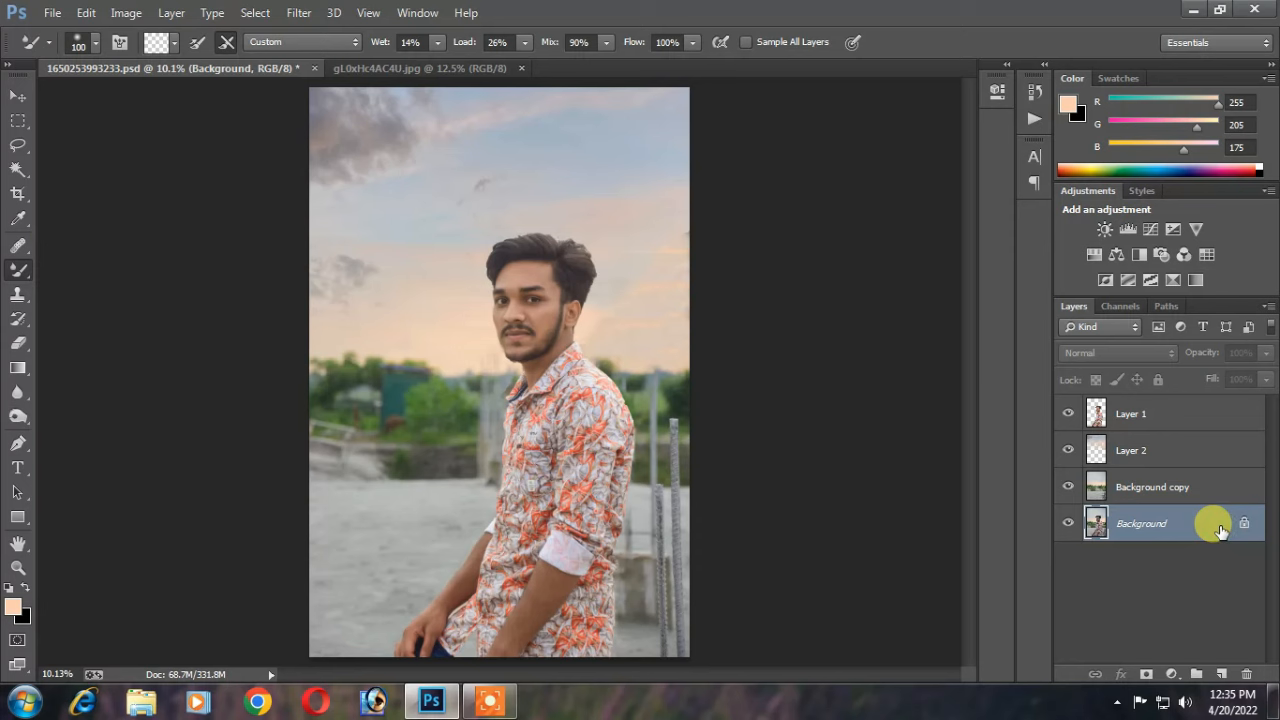
double_click(1220, 530)
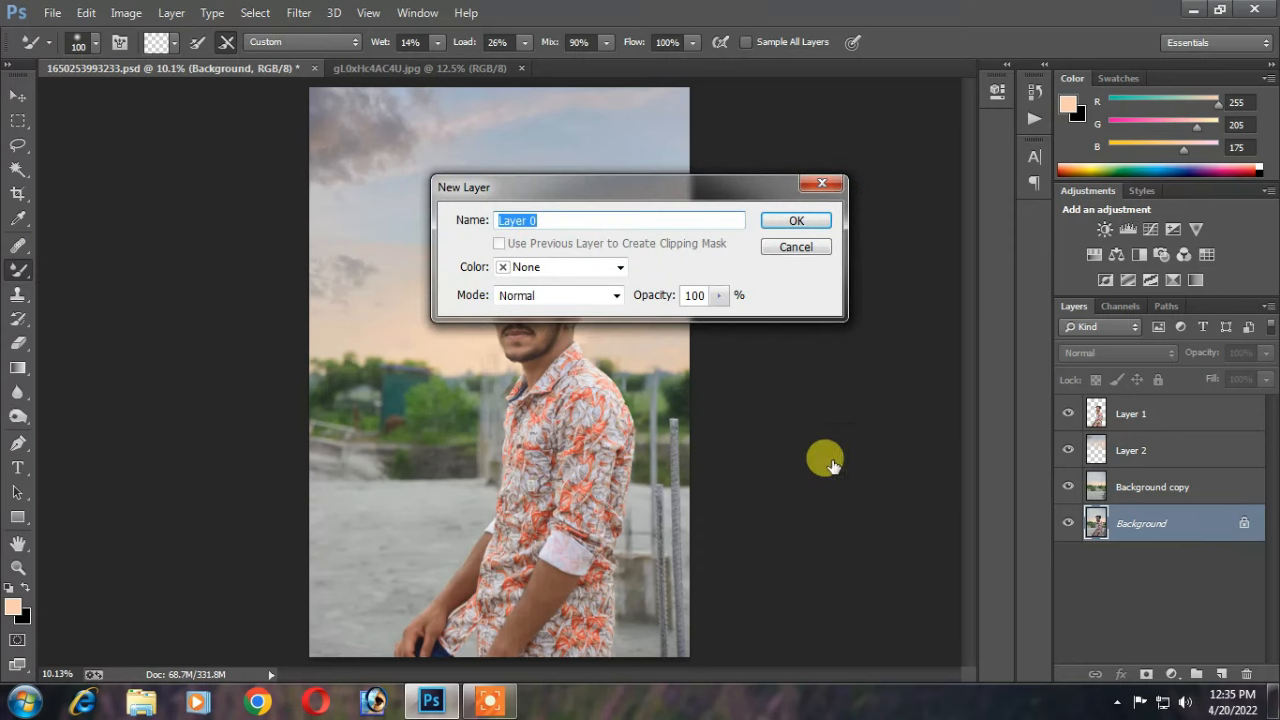
left_click(812, 221)
left_click_drag(1196, 533, 1197, 440)
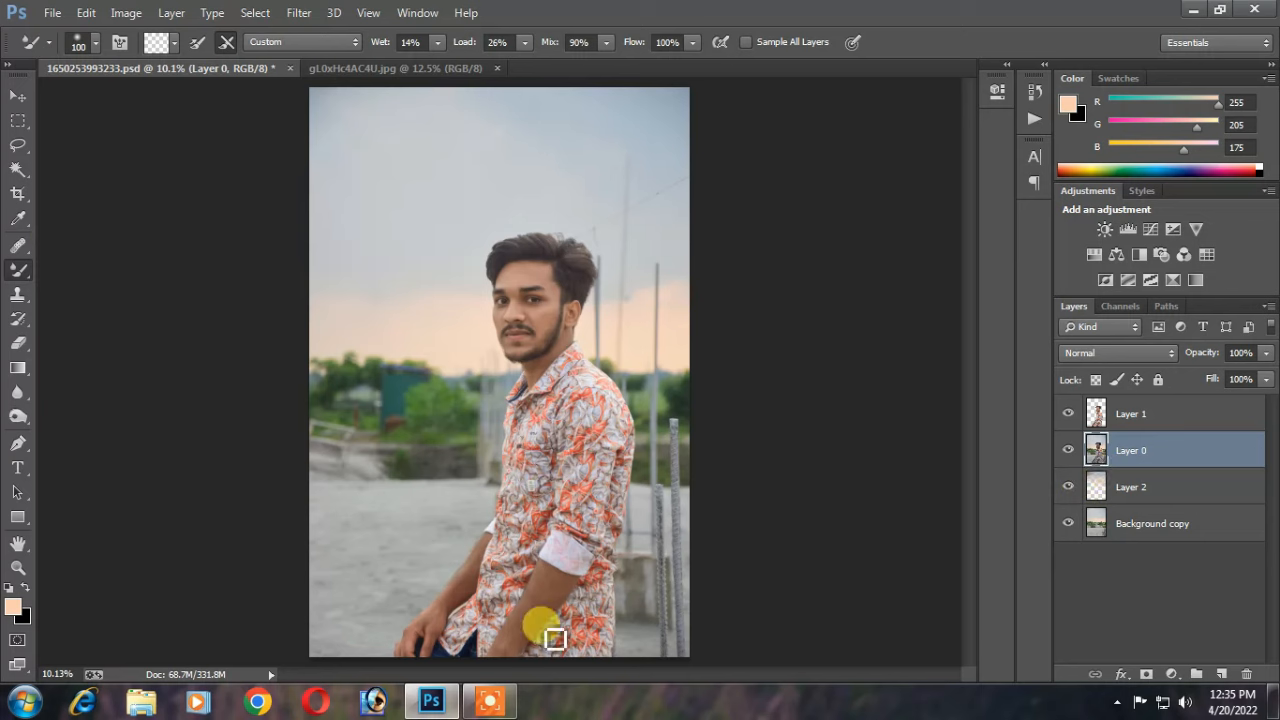
Step: Hide Layer 1 and copy the lassoed jeans area between the man's hands from Layer 0 onto a new layer
left_click(1068, 413)
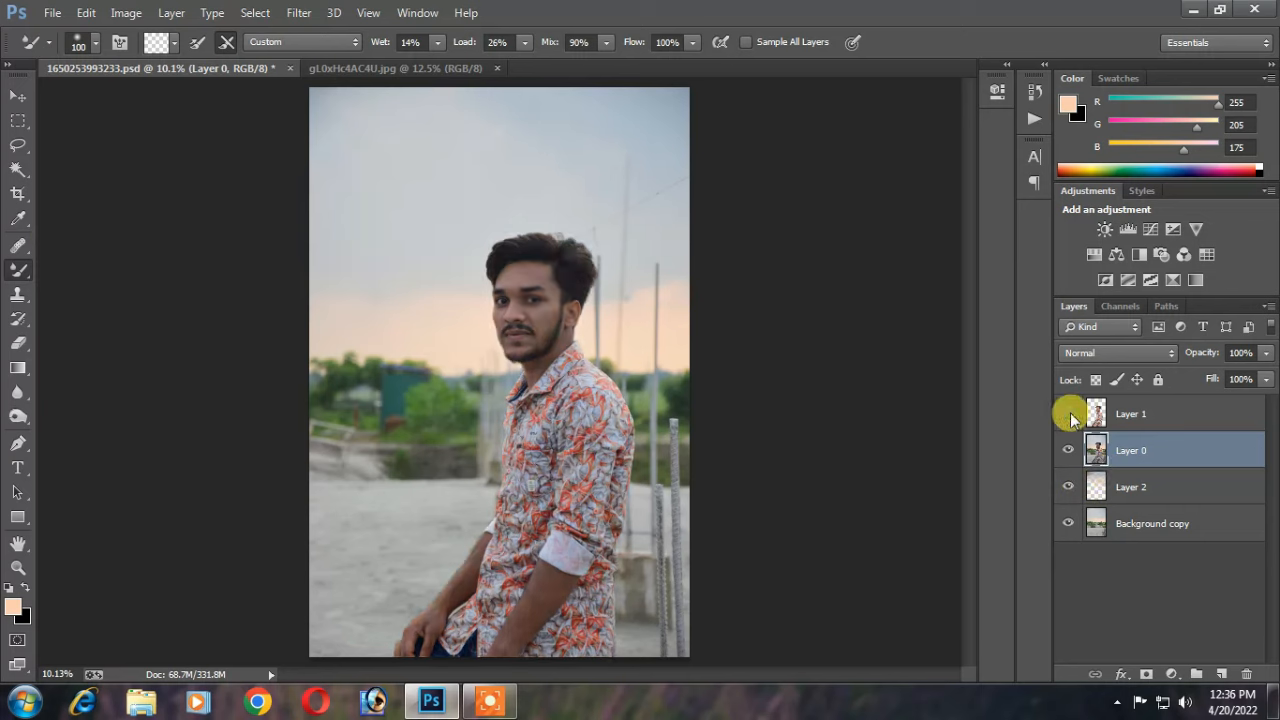
left_click(18, 145)
mouse_move(485, 641)
left_mouse_down()
mouse_move(457, 640)
mouse_move(445, 663)
mouse_move(487, 664)
mouse_move(500, 613)
left_mouse_up()
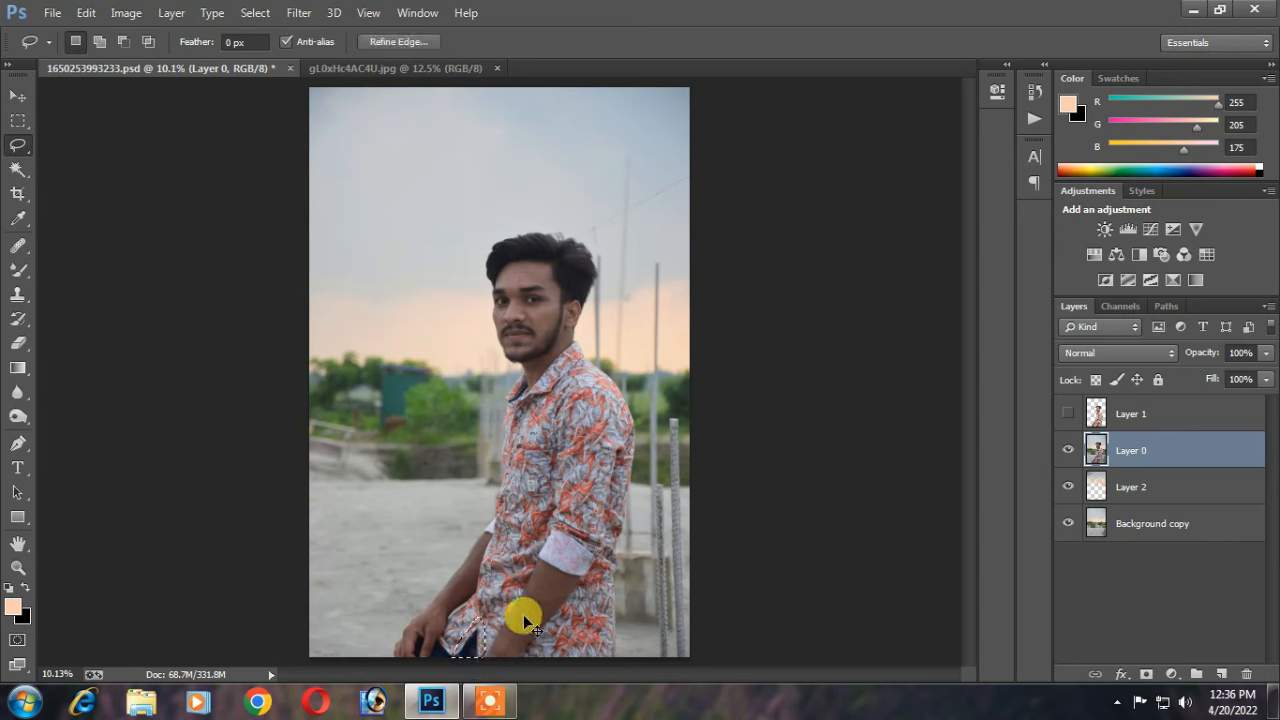
key("ctrl+j")
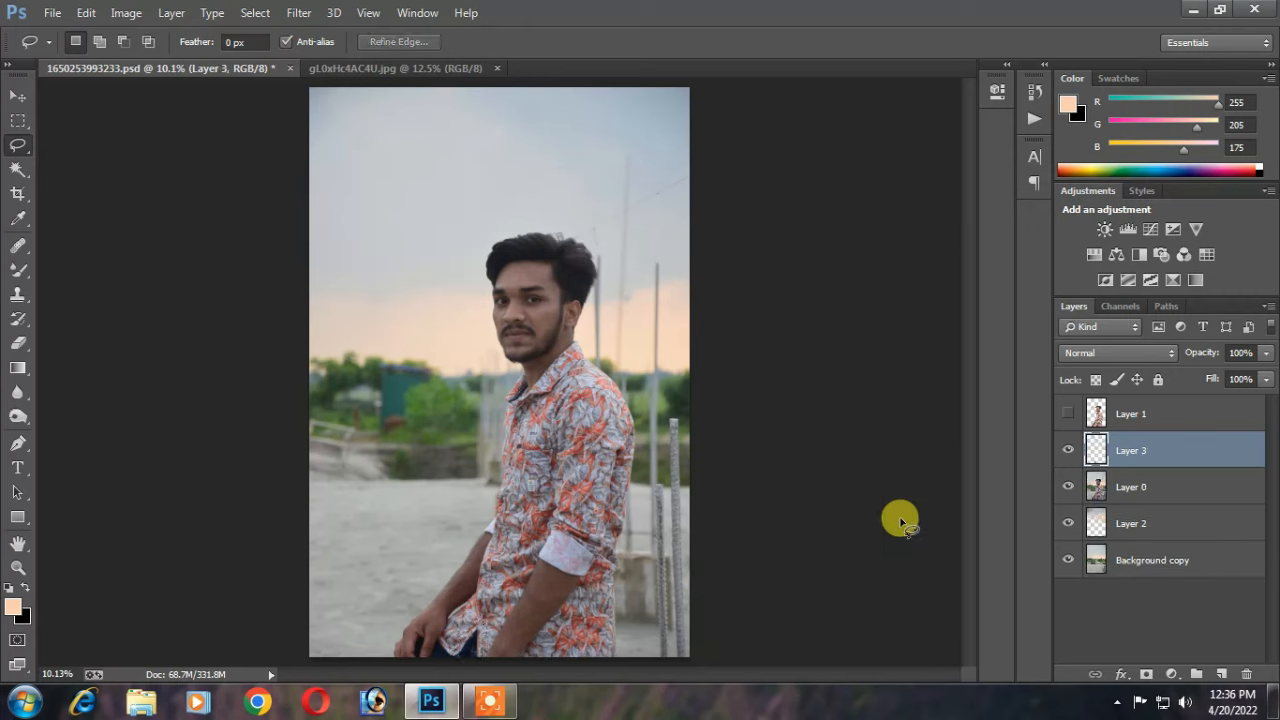
Step: Move Layer 0 to the bottom of the layer stack and show Layer 1 again
mouse_move(1103, 491)
left_mouse_down()
mouse_move(1137, 523)
mouse_move(1150, 595)
left_mouse_up()
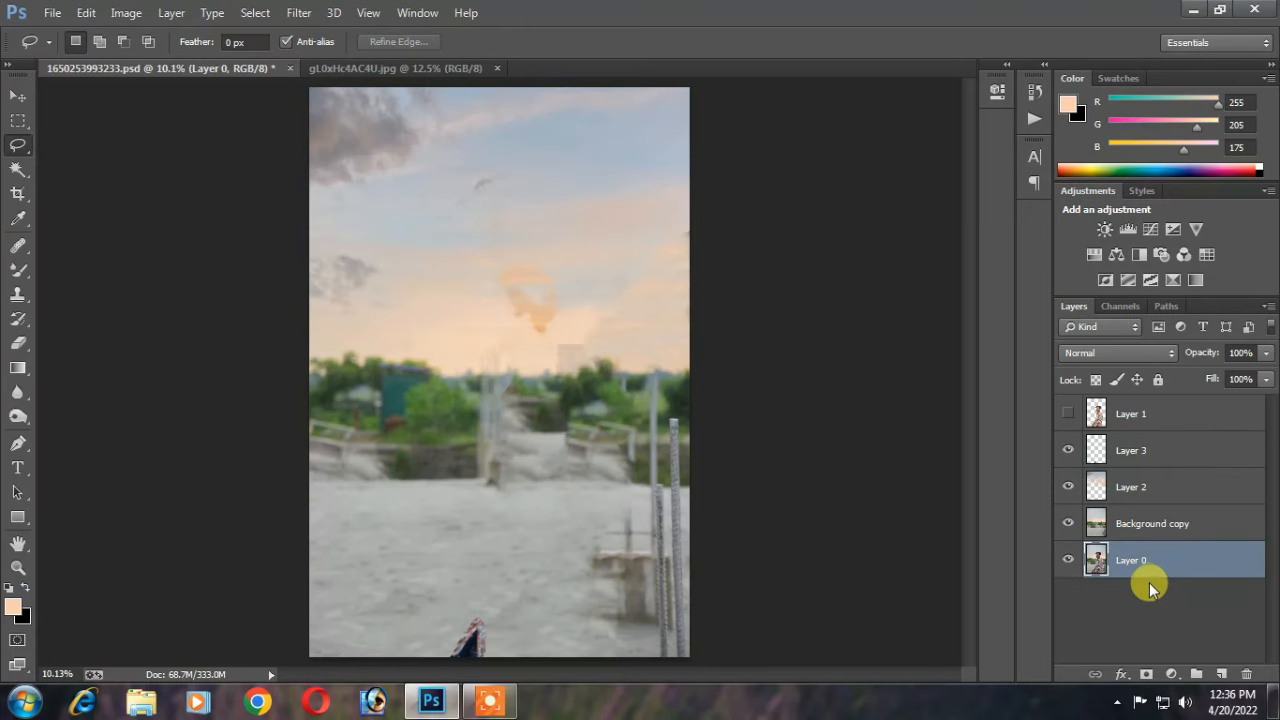
left_click(1067, 414)
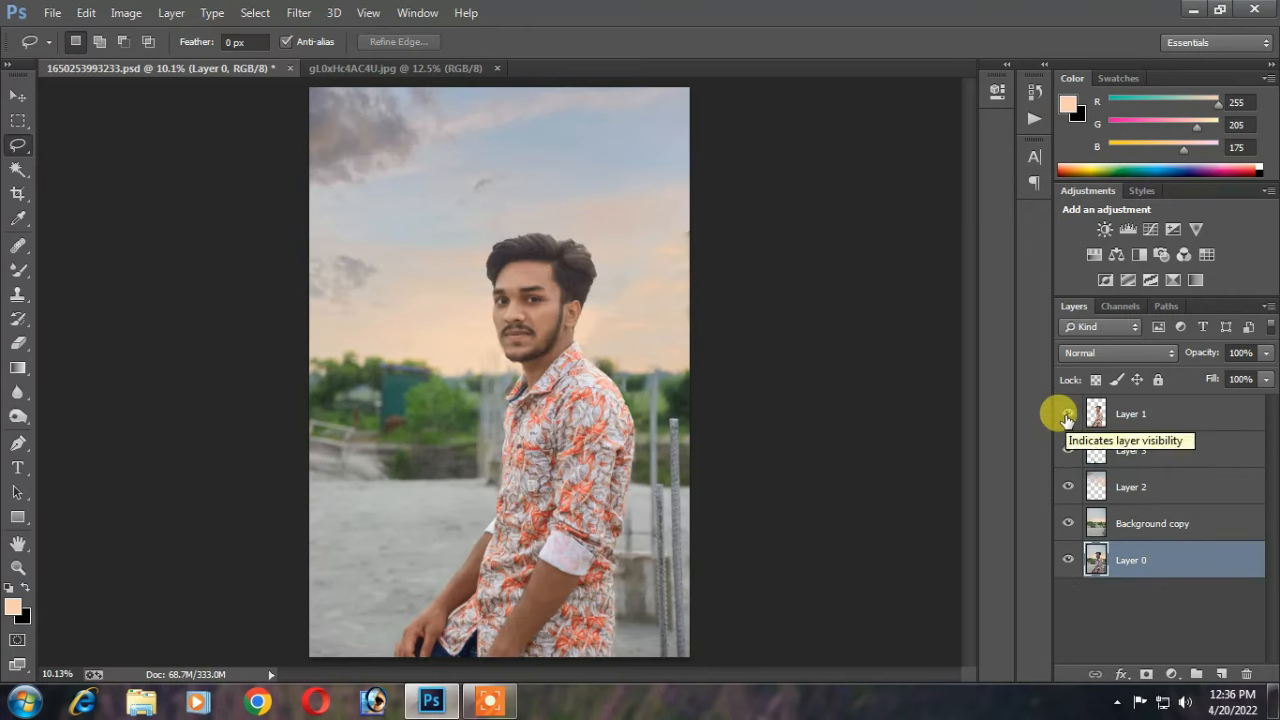
Step: Reshape the man's hair on Layer 1 with Liquify's Forward Warp at brush size 150 and pressure 56, raising and smoothing its outline
left_click(1163, 414)
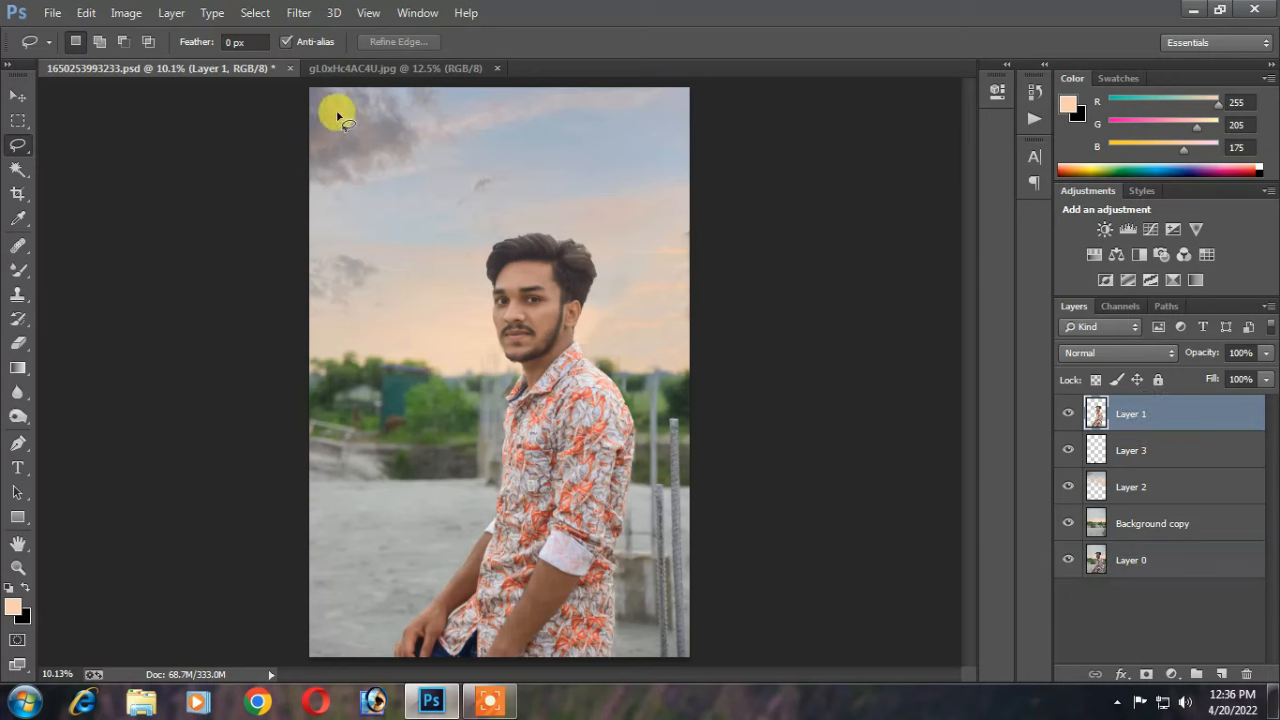
left_click(299, 12)
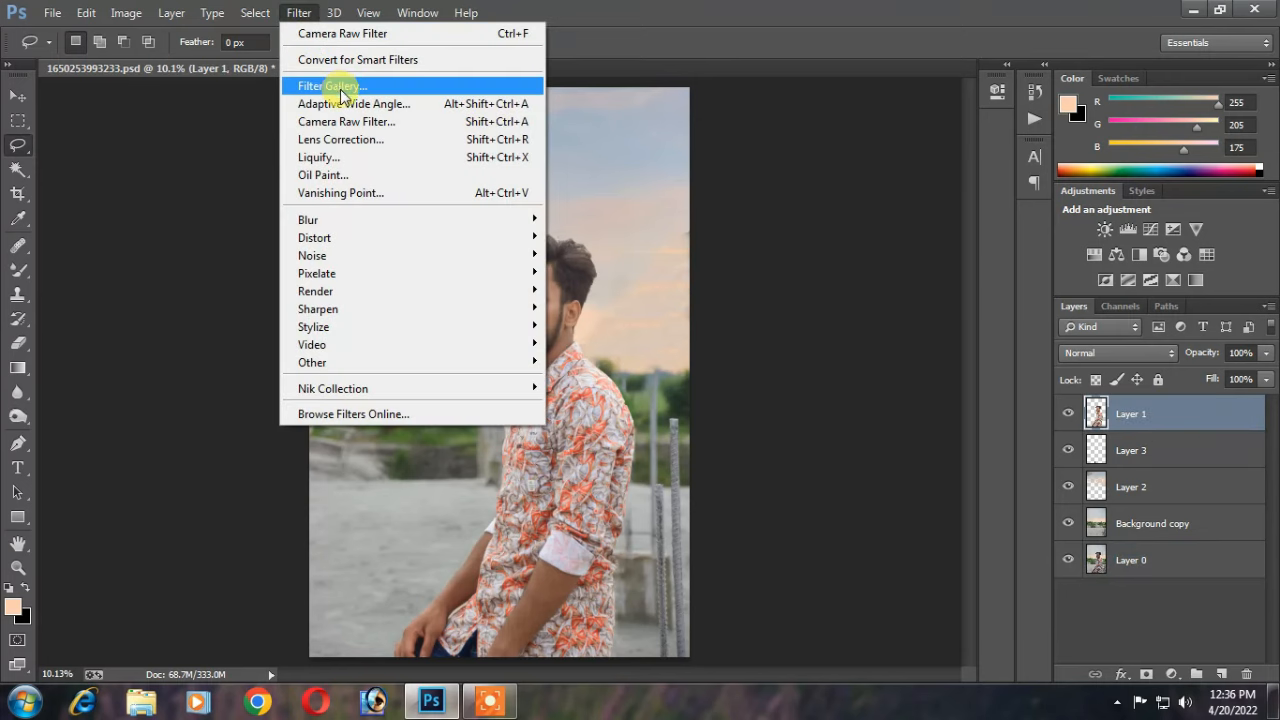
left_click(354, 155)
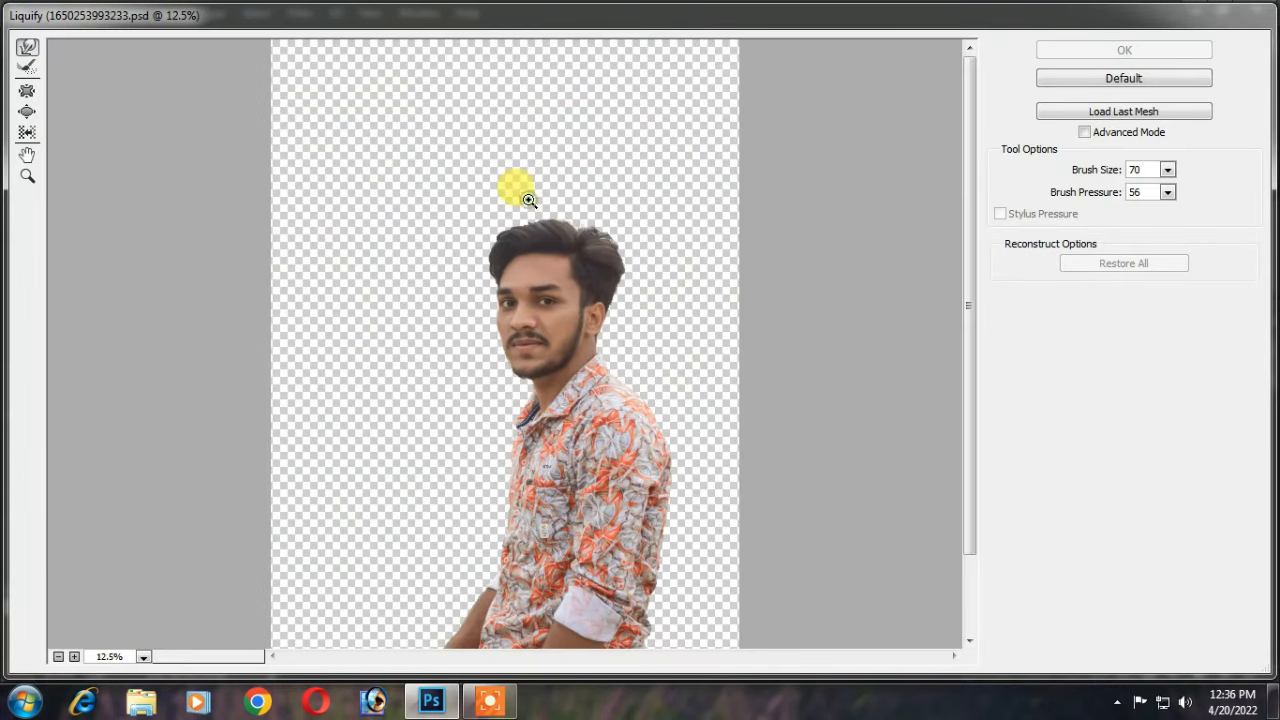
scroll(527, 197, "up", 3)
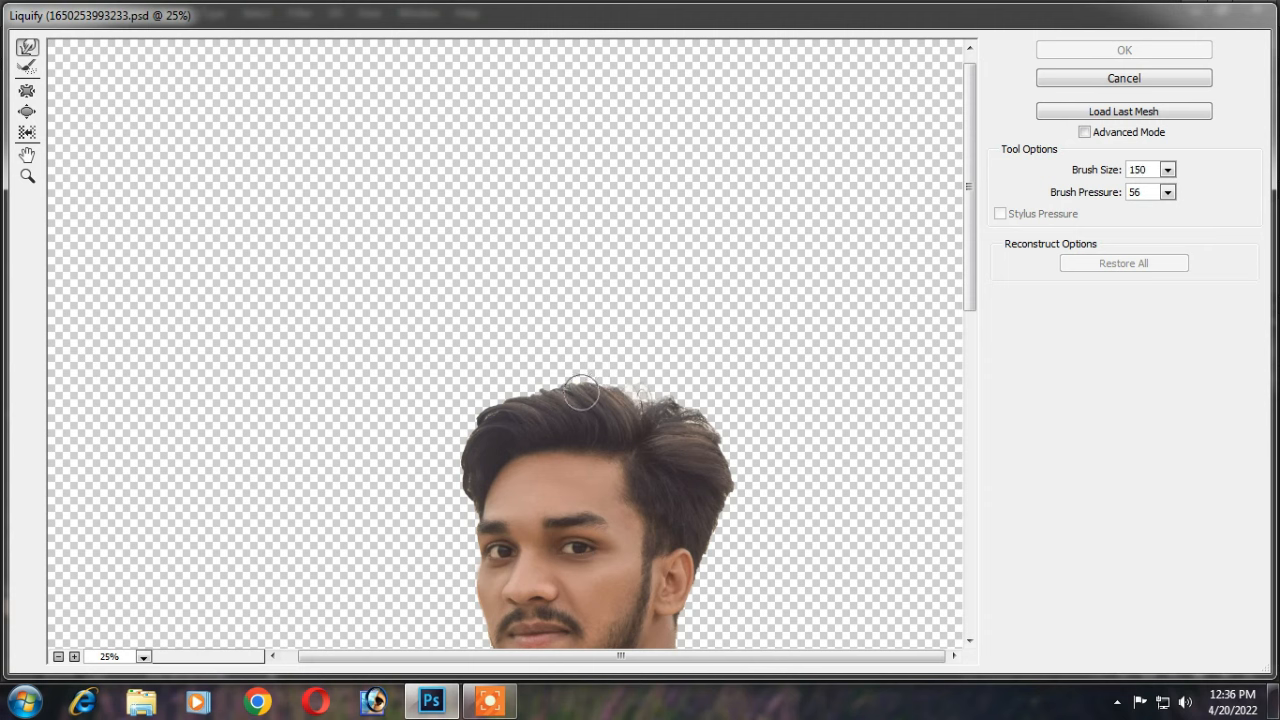
mouse_move(580, 393)
left_mouse_down()
mouse_move(546, 380)
mouse_move(536, 399)
mouse_move(513, 379)
mouse_move(501, 398)
mouse_move(518, 396)
mouse_move(502, 383)
mouse_move(495, 415)
mouse_move(465, 426)
mouse_move(463, 441)
mouse_move(473, 428)
mouse_move(455, 432)
mouse_move(469, 477)
mouse_move(454, 505)
mouse_move(457, 435)
mouse_move(557, 386)
mouse_move(544, 408)
mouse_move(532, 381)
mouse_move(557, 379)
mouse_move(453, 401)
mouse_move(512, 391)
left_mouse_up()
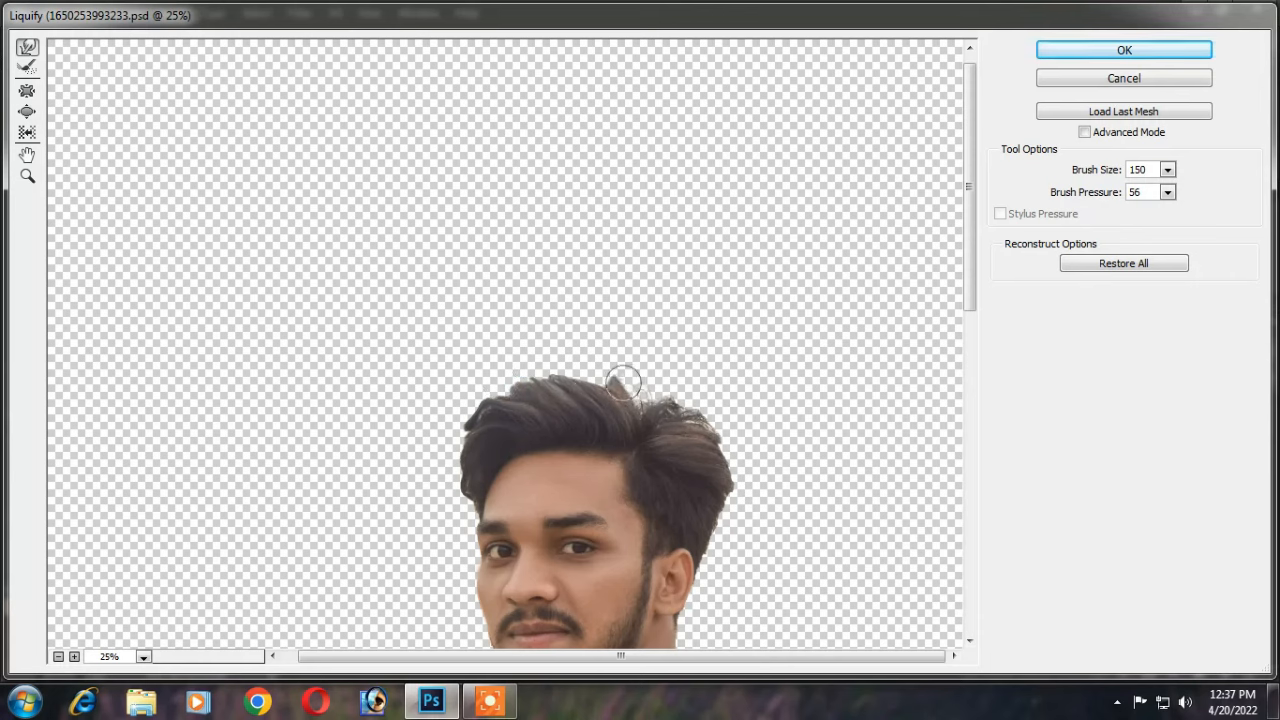
left_click_drag(622, 382, 592, 371)
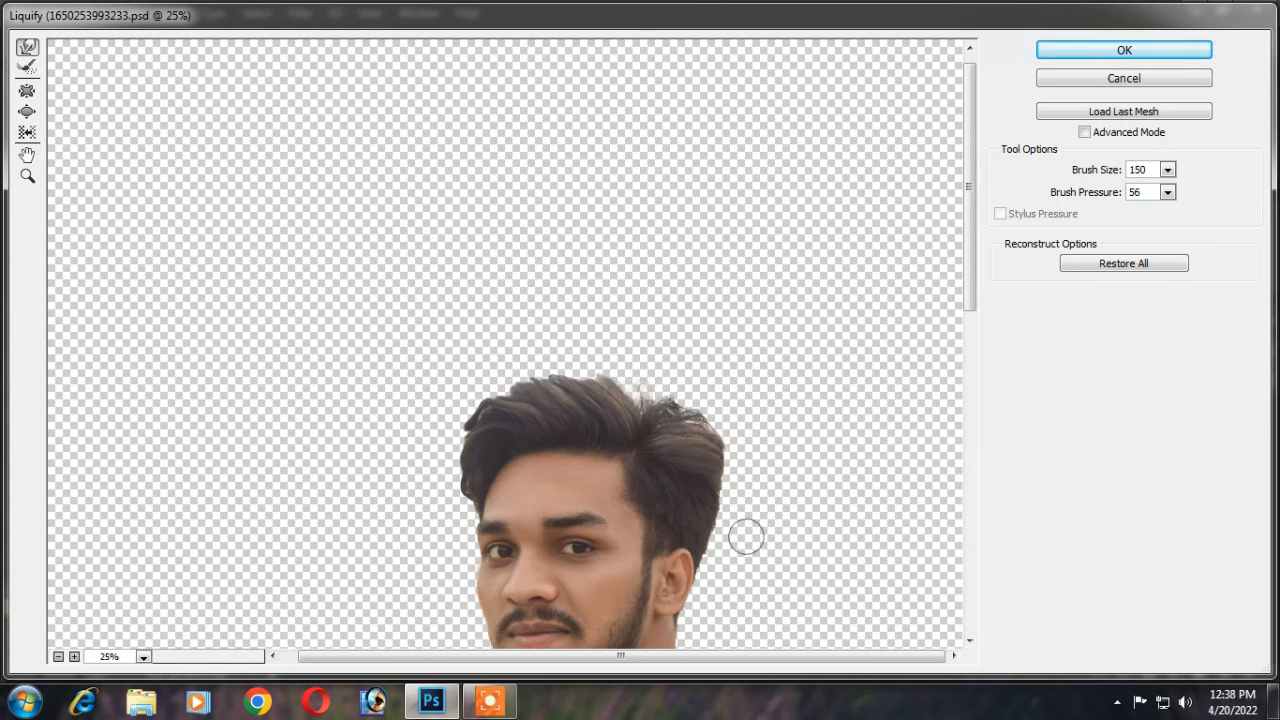
mouse_move(643, 405)
left_mouse_down()
mouse_move(578, 366)
mouse_move(572, 377)
mouse_move(571, 365)
mouse_move(555, 384)
mouse_move(506, 406)
left_mouse_up()
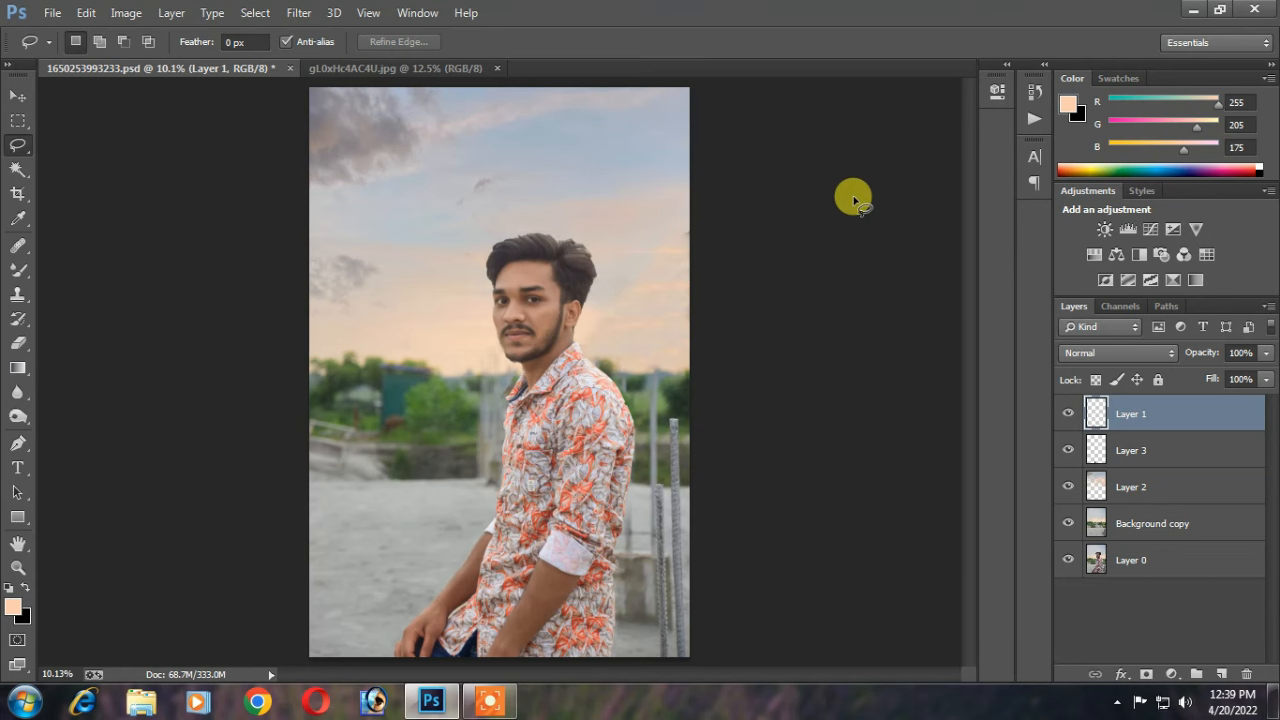
key("ctrl+z")
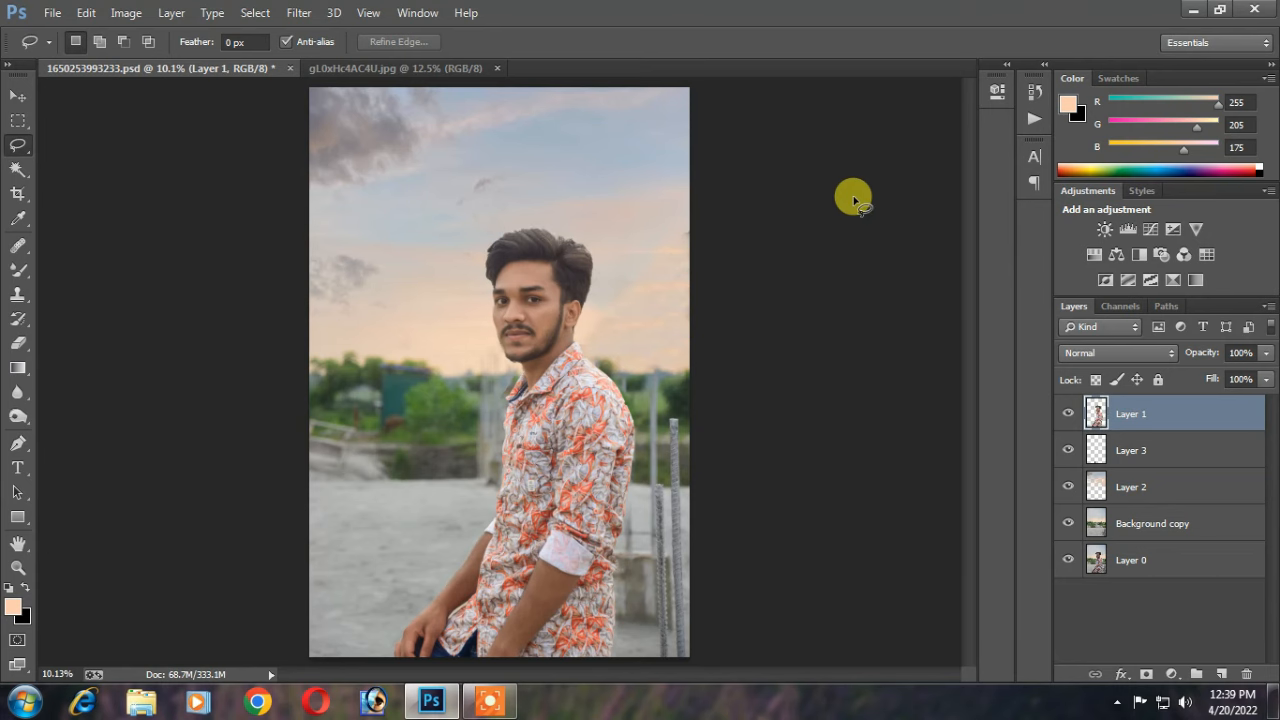
Step: Merge Layer 1, Layer 3, Layer 2 and Background copy into one layer, keeping Layer 0 separate
right_click(1175, 437)
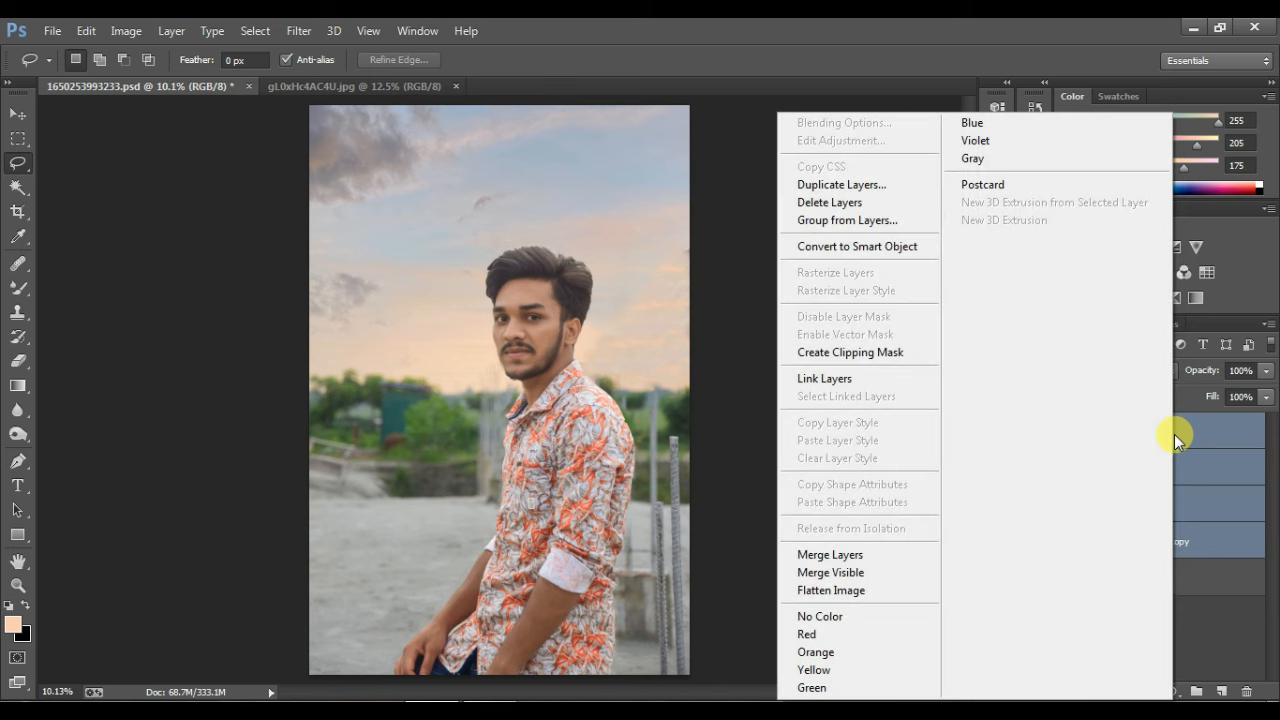
left_click(843, 554)
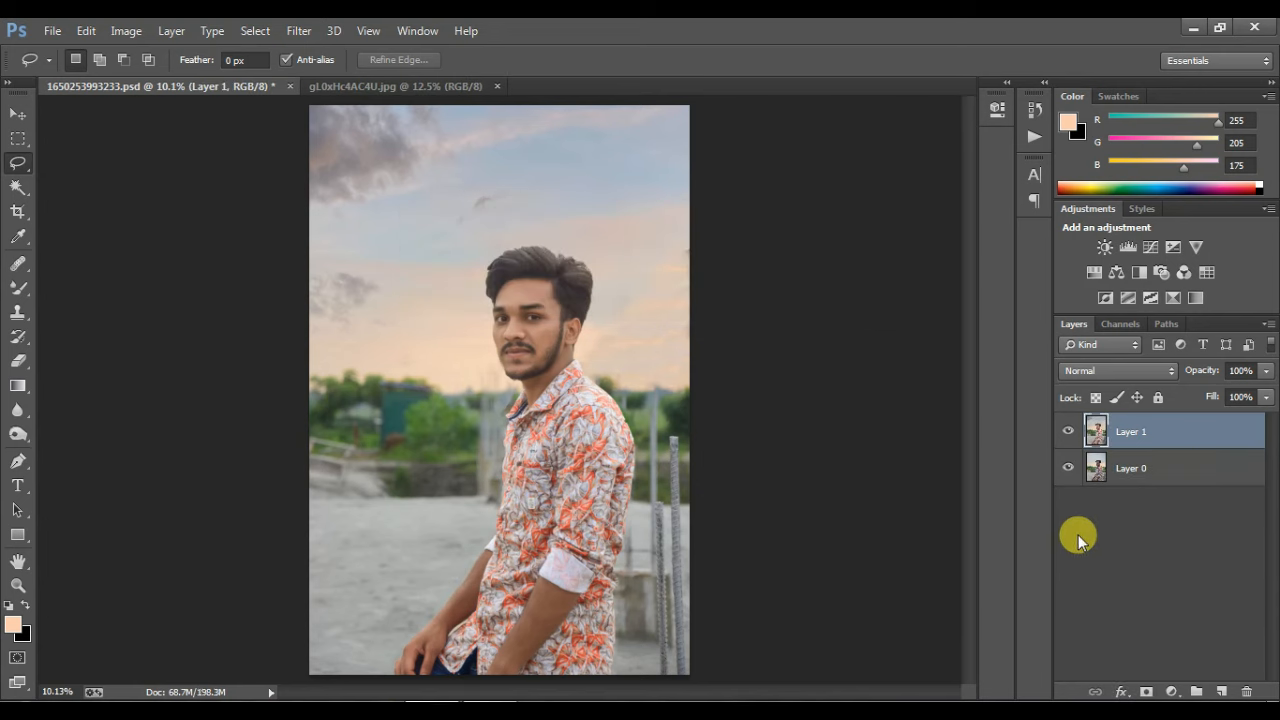
left_click(299, 31)
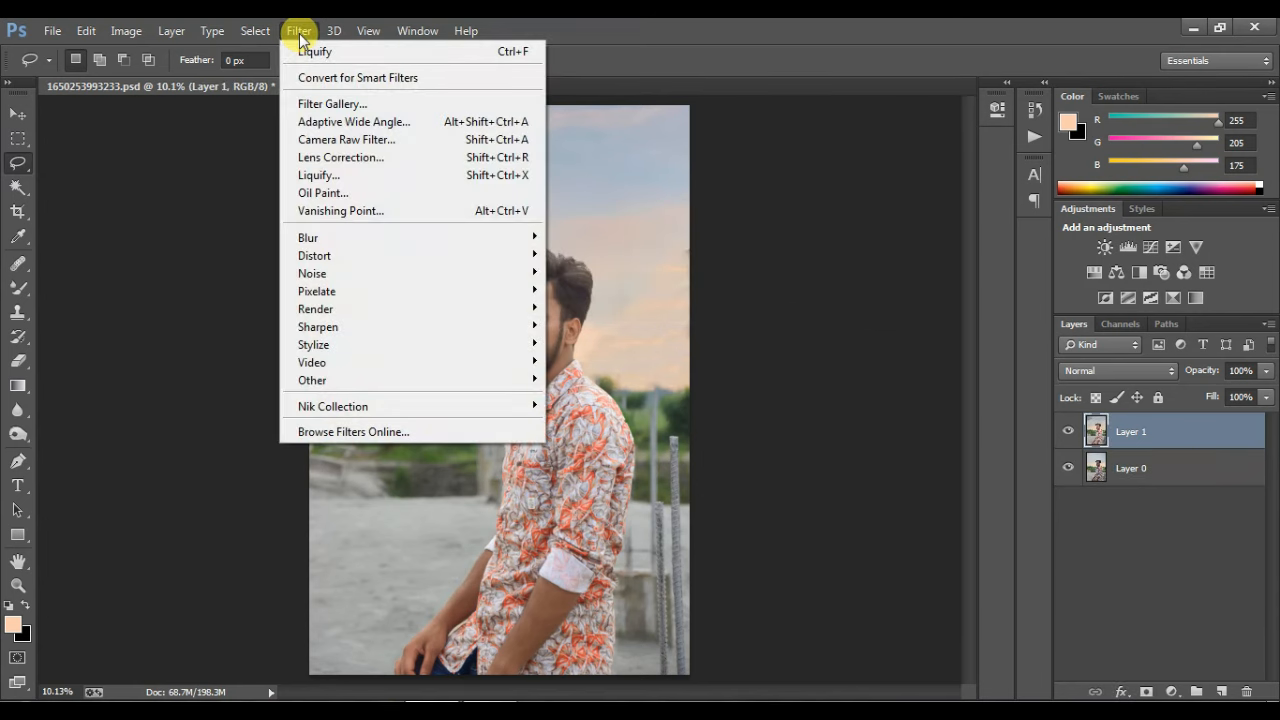
mouse_move(447, 404)
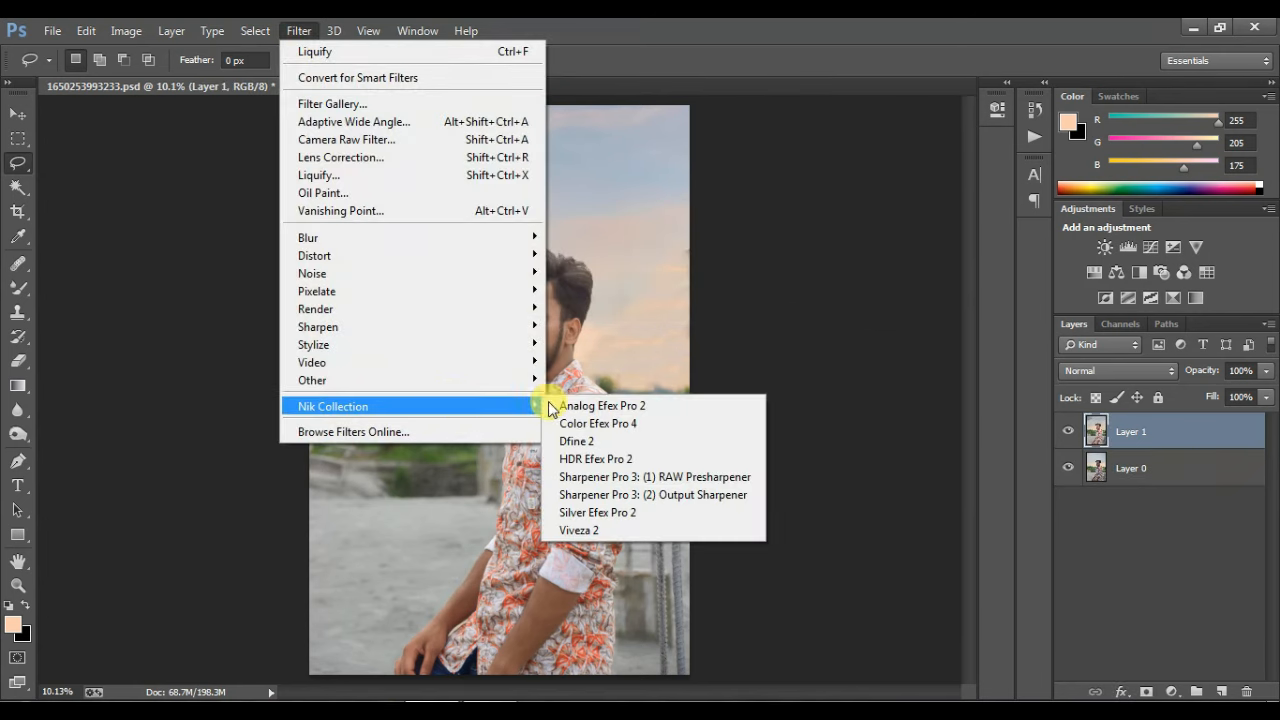
left_click(617, 424)
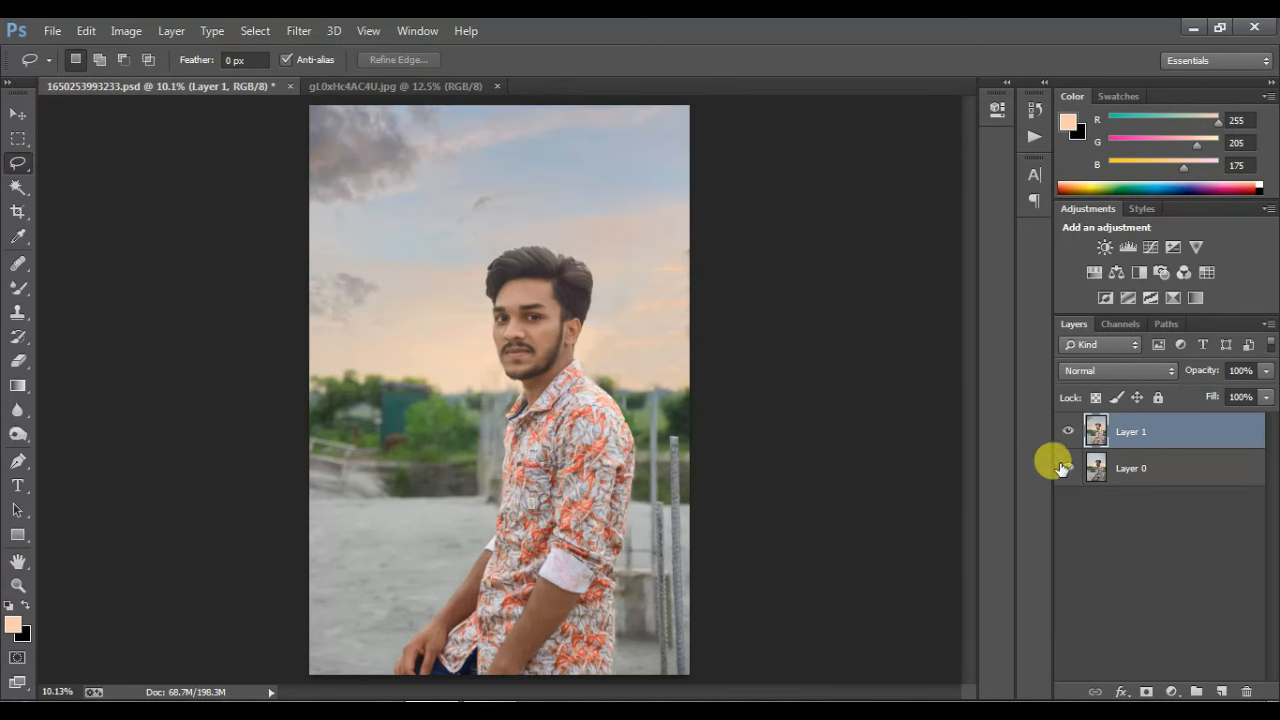
Step: Compare the merged Layer 1 with the original Layer 0 by switching Layer 1's visibility off and on
left_click(1068, 431)
left_click(1069, 431)
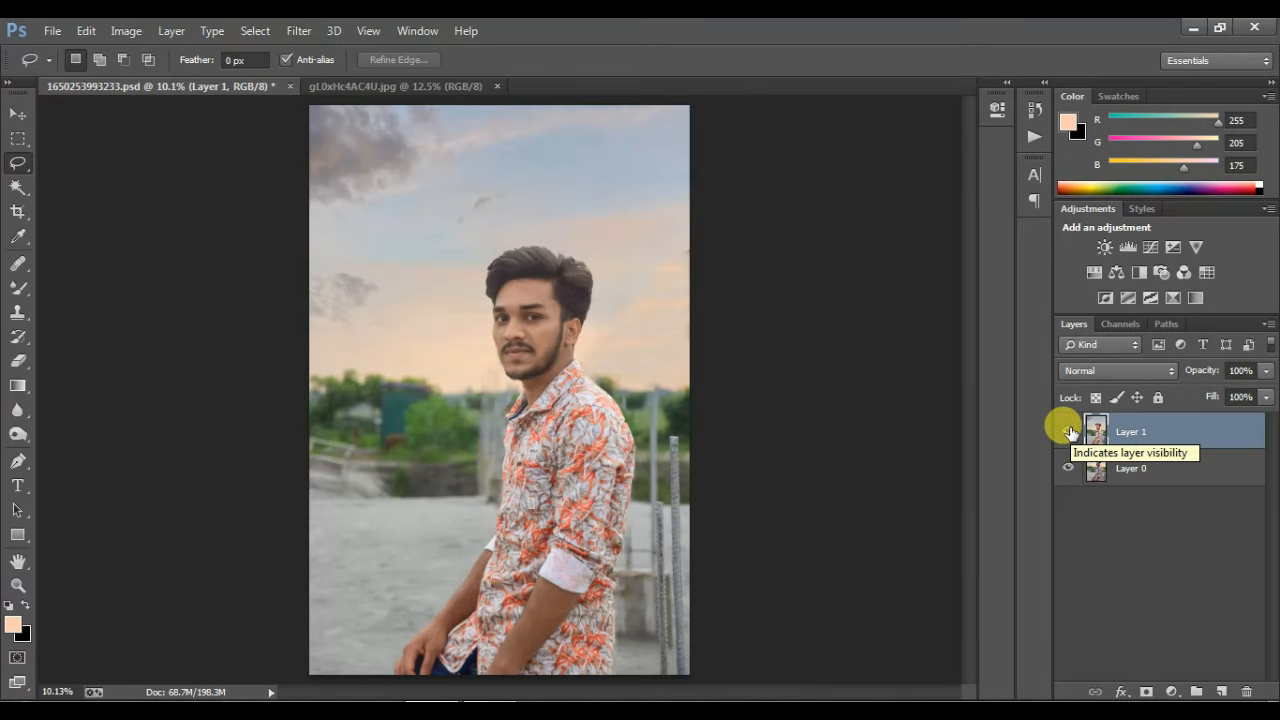
left_click(1148, 476)
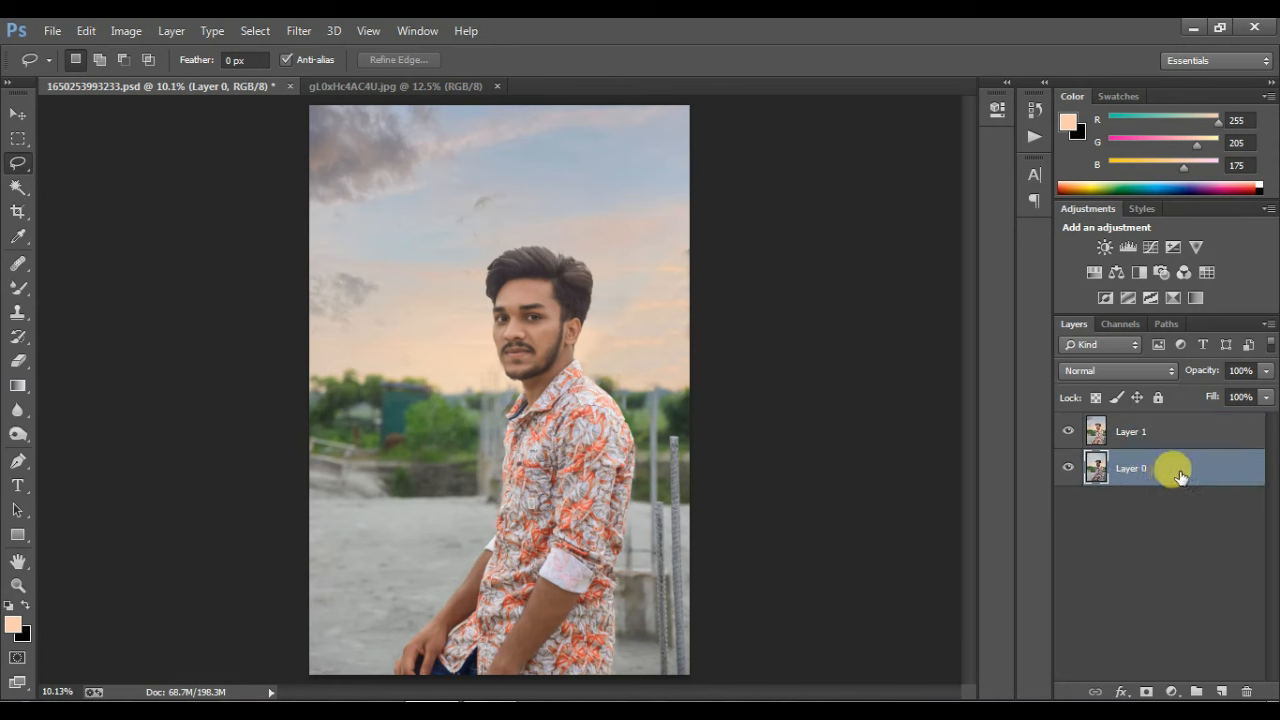
left_click_drag(1180, 474, 1215, 501)
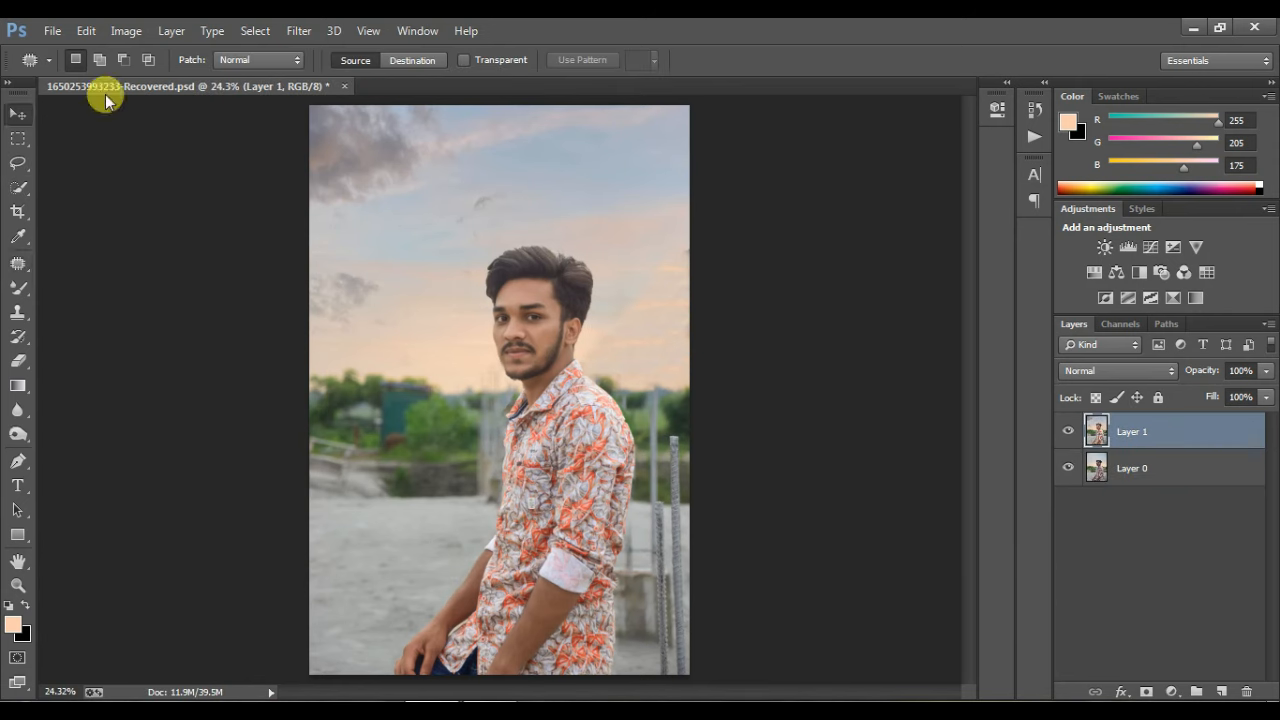
Step: Crop the recovered document to its current canvas bounds, deleting the layer pixels outside the frame
key("ctrl+t")
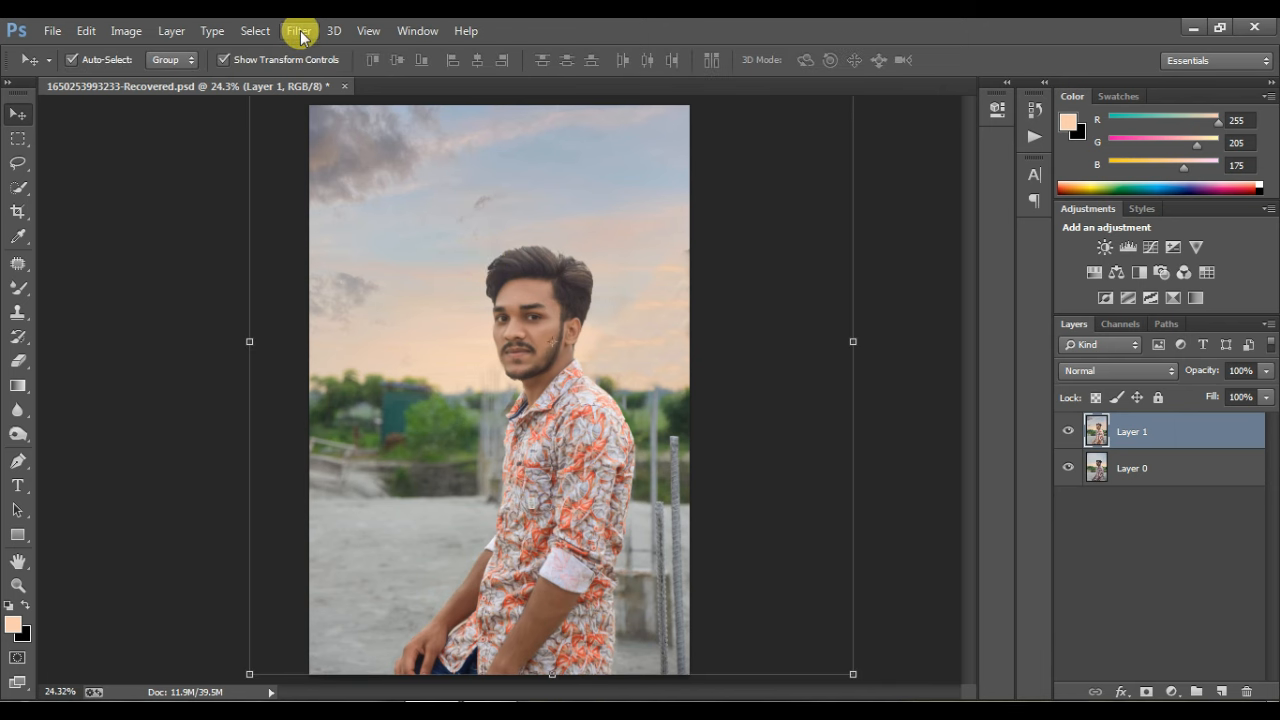
left_click(17, 211)
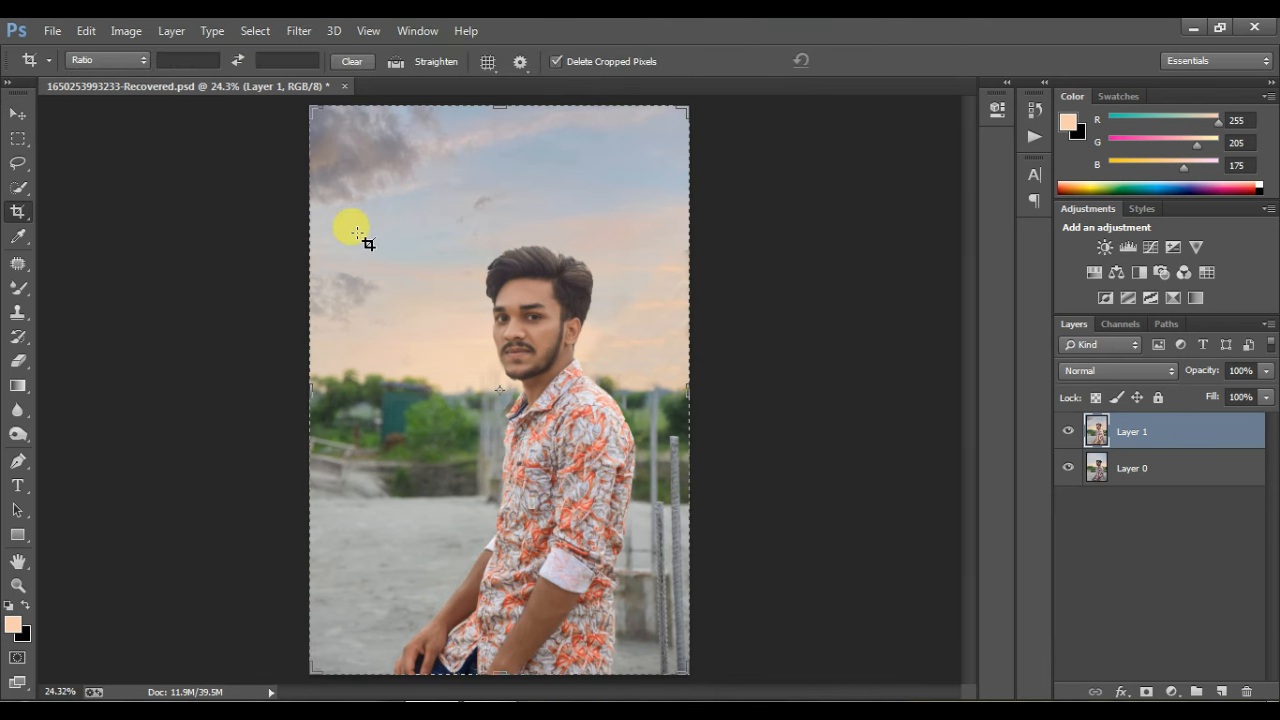
left_click(497, 108)
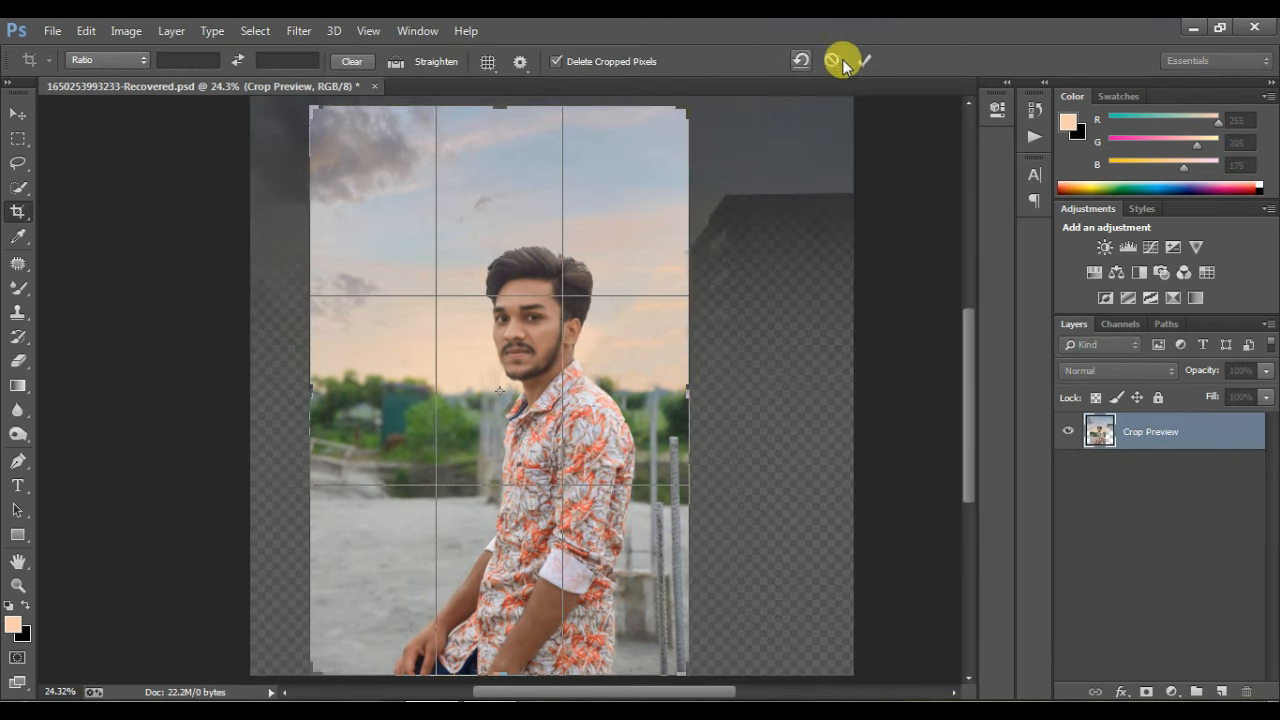
left_click(850, 60)
Step: Apply Color Efex Pro 4's Remove Color Cast to Layer 1 with Color 324° and Strength 23%
left_click(298, 30)
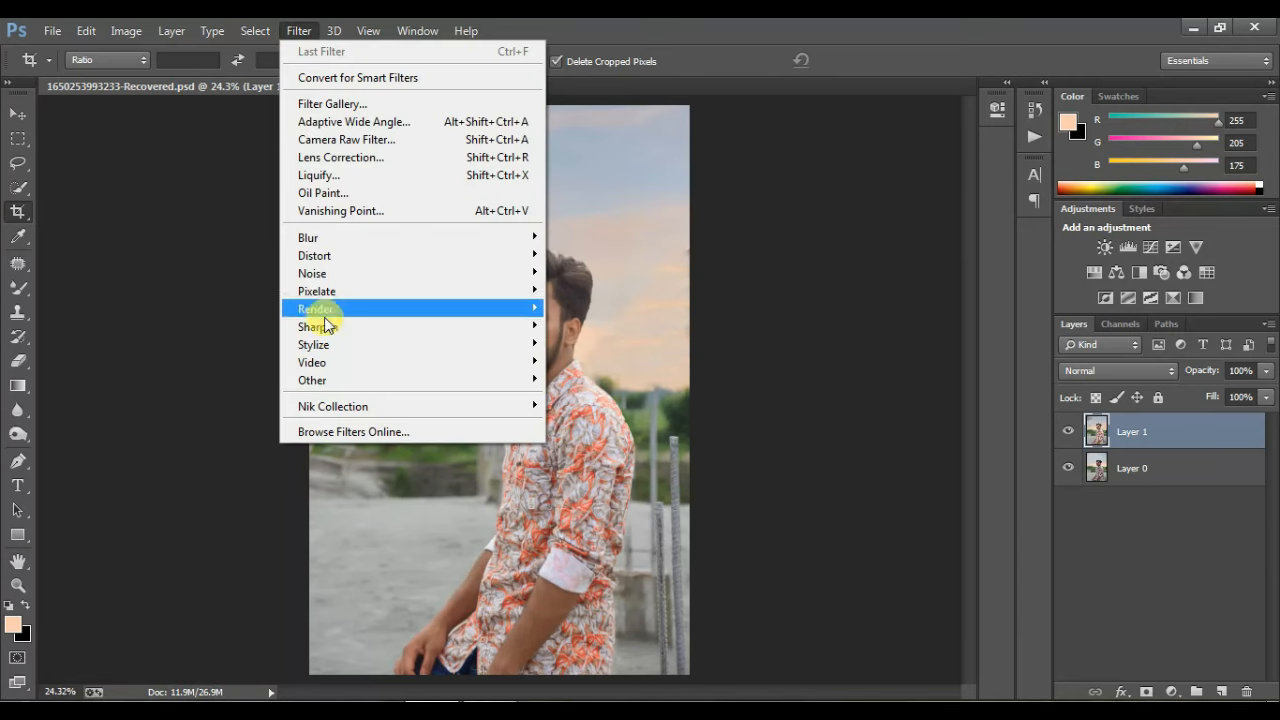
mouse_move(535, 408)
left_click(660, 423)
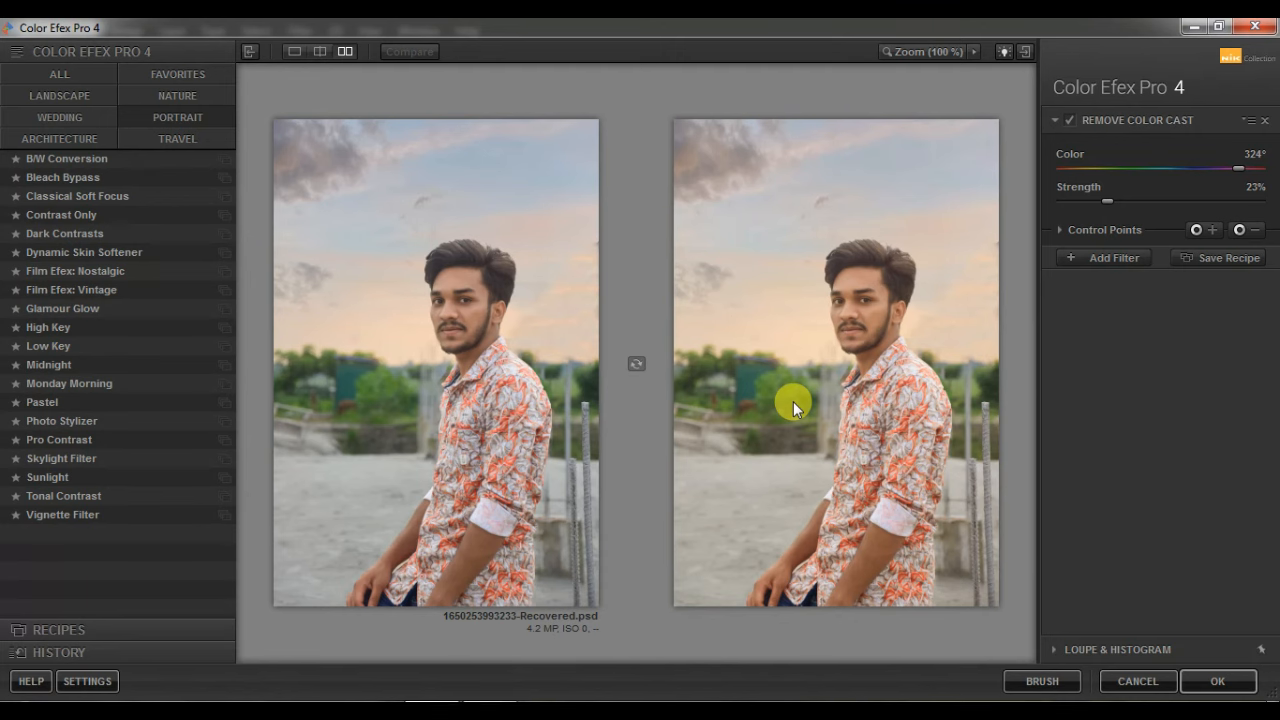
left_click(40, 477)
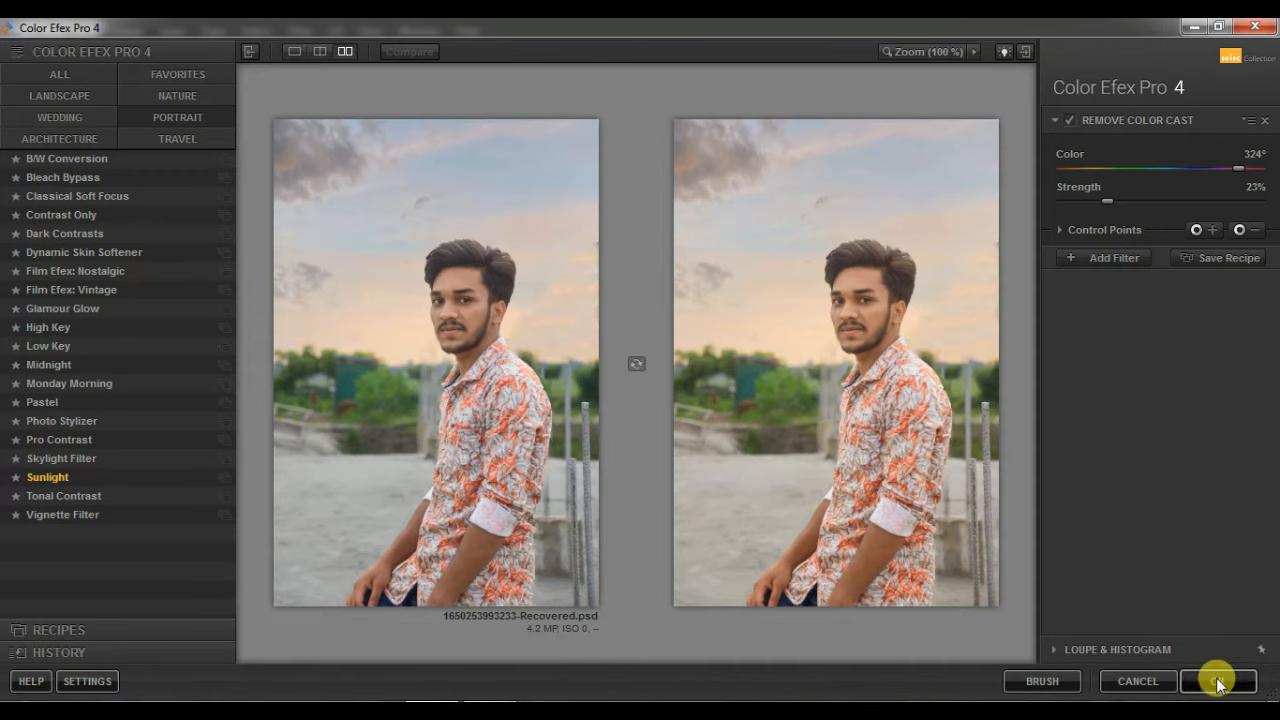
left_click(1218, 681)
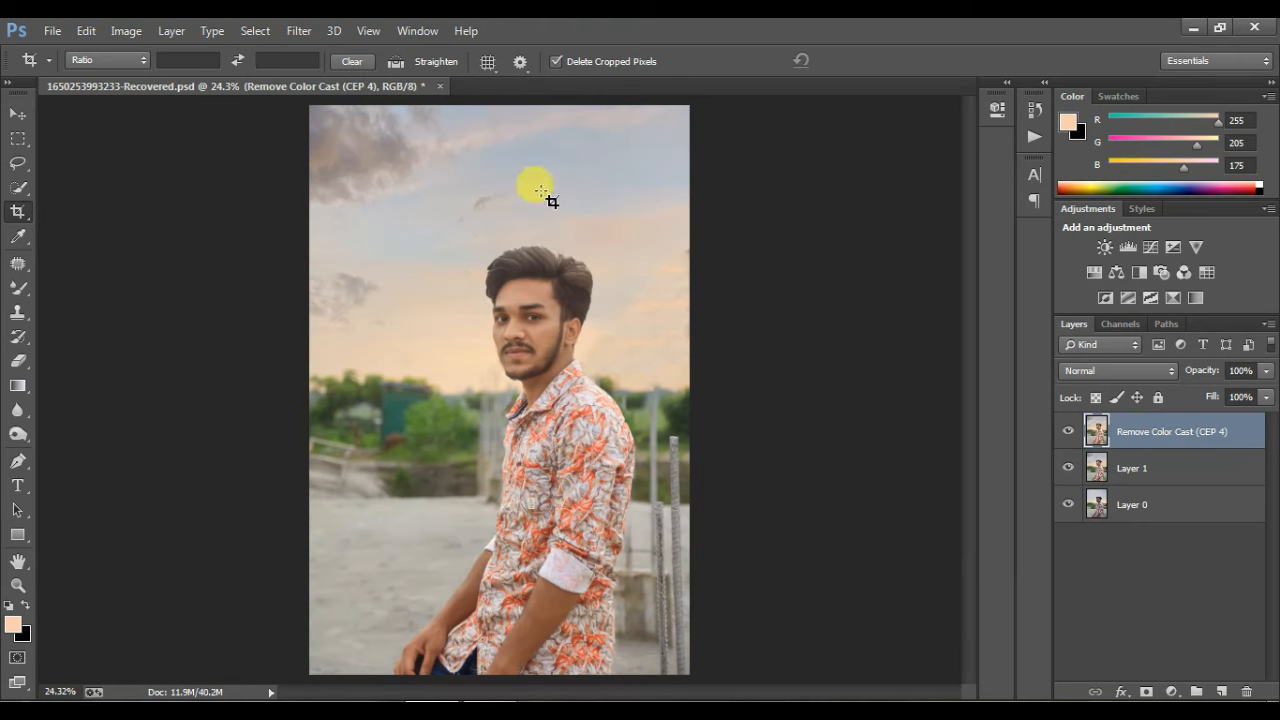
Step: In the Camera Raw filter, set Temperature +3, Tint -8, Exposure -0.15, Contrast +13, Highlights +16, Shadows +19, Whites -11, Blacks +23, Clarity +13, Vibrance +18, Saturation -2
left_click(299, 30)
left_click(330, 171)
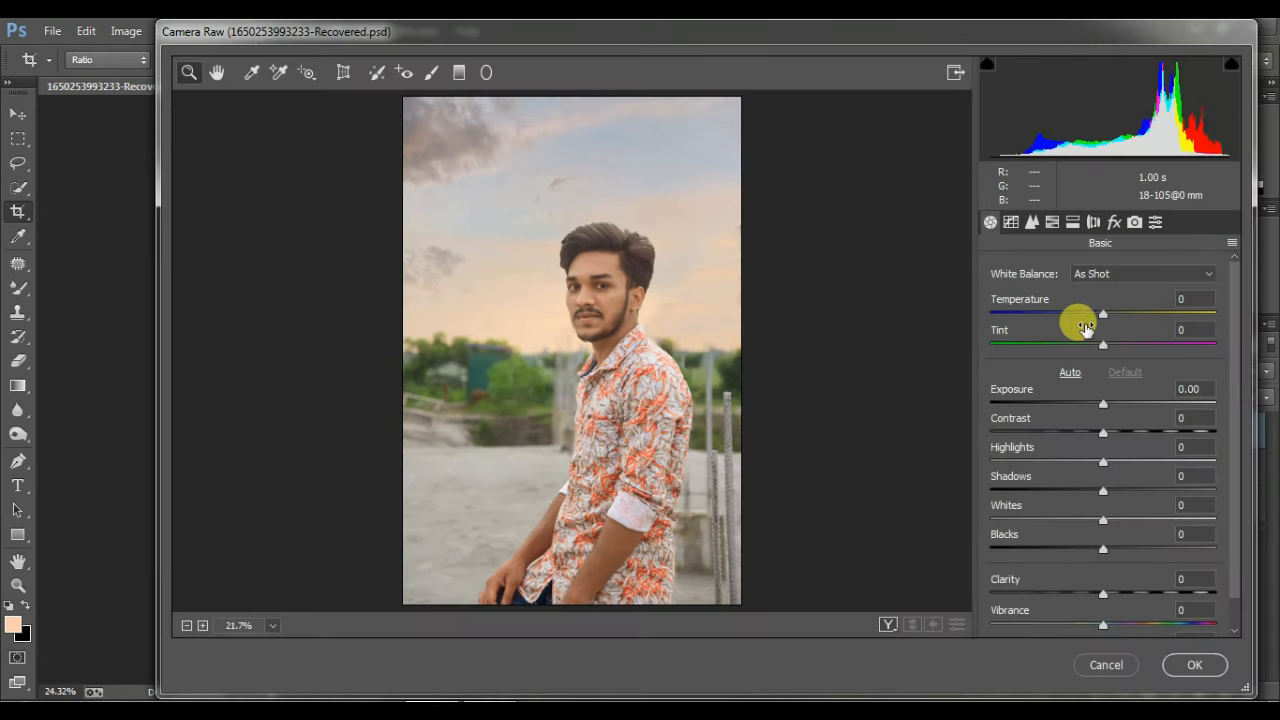
left_click_drag(1100, 317, 1094, 346)
left_click_drag(1097, 397, 1103, 628)
scroll(1108, 620, "down", 1)
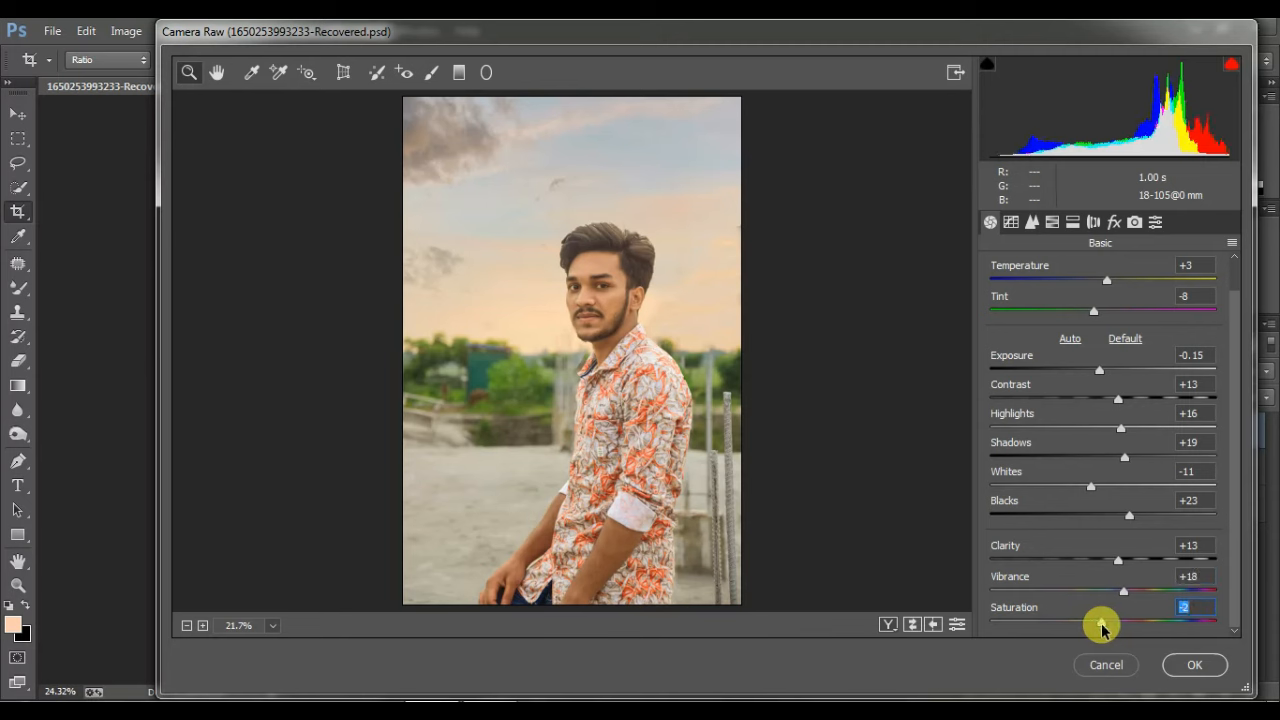
Step: Adjust the parametric tone curve slightly and set the sharpening Amount to 26 in Camera Raw
left_click(1011, 222)
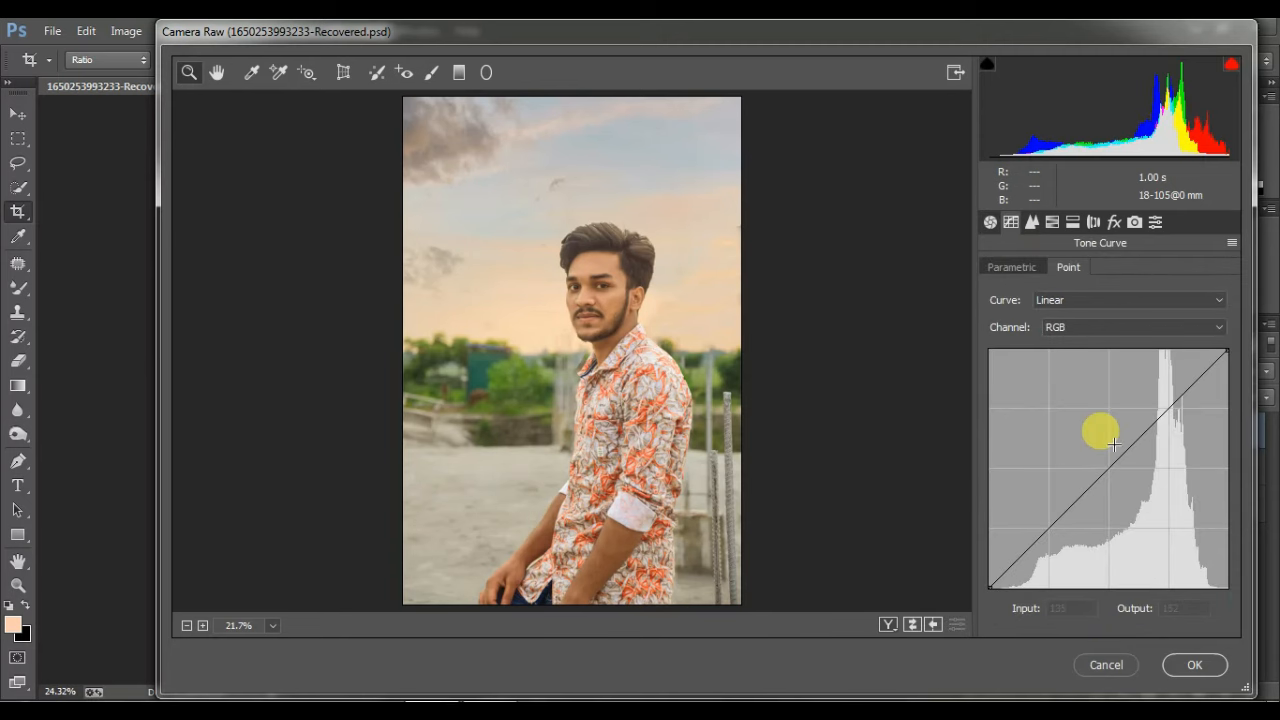
left_click(1012, 267)
left_click_drag(1104, 568, 1084, 571)
left_click(1032, 222)
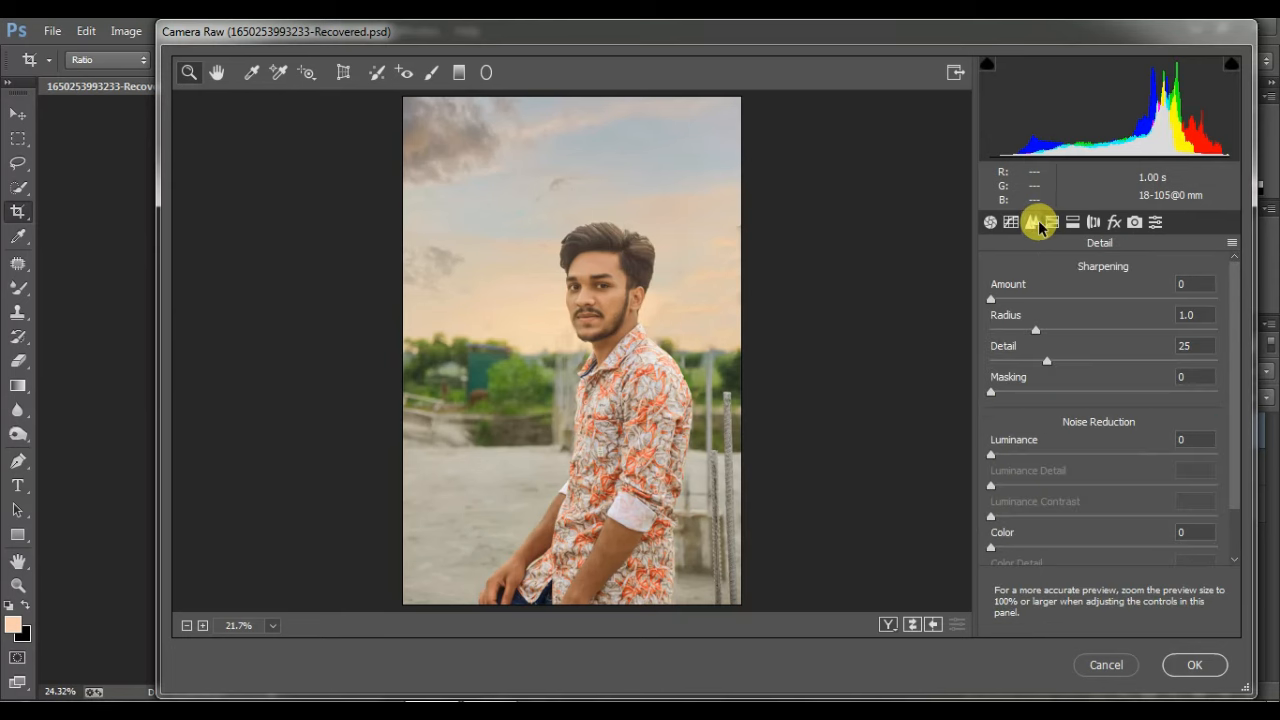
left_click(1015, 299)
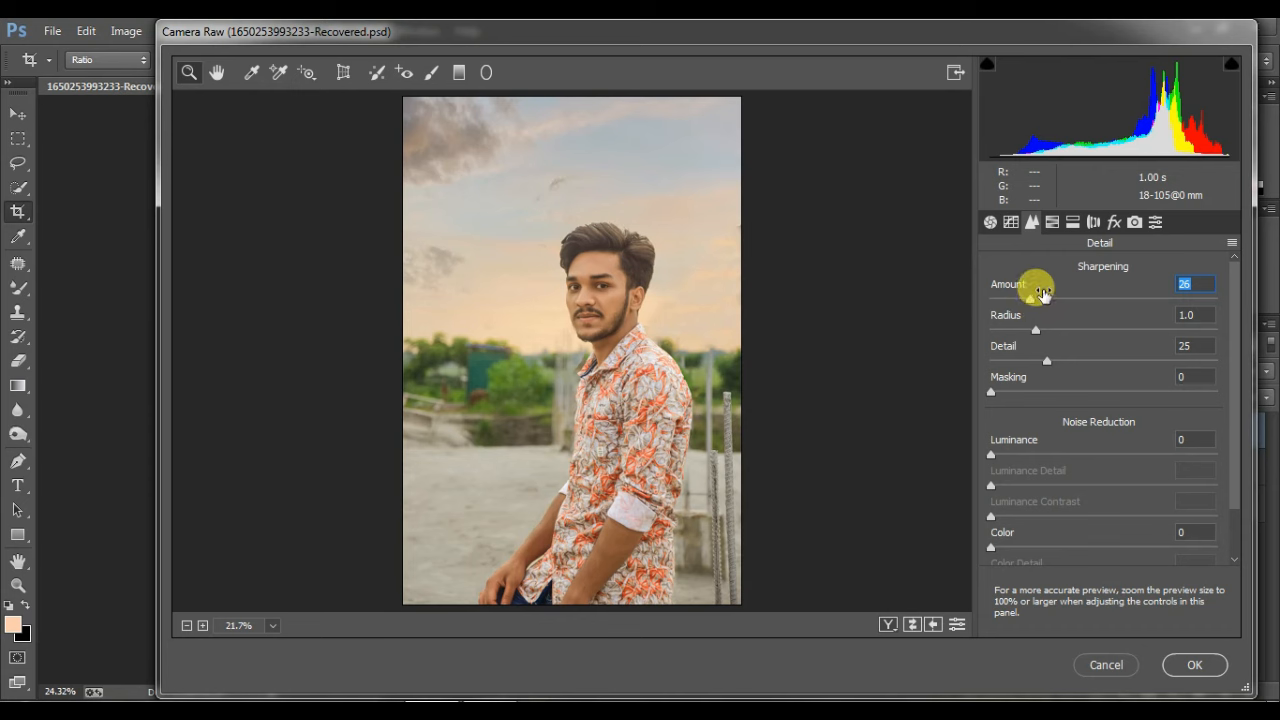
Step: Set the HSL luminance to Oranges +19, Yellows -24, Greens -14, Aquas +5 and Blues -8
left_click(1052, 222)
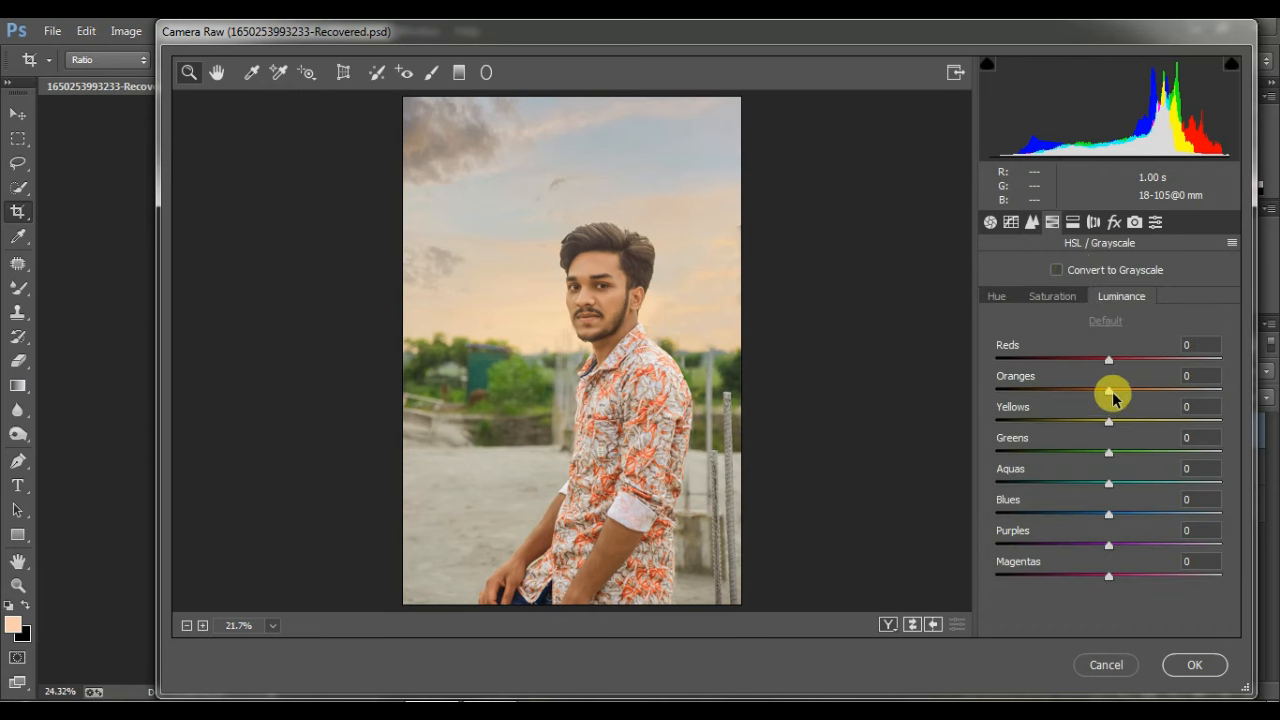
left_click_drag(1111, 391, 1105, 523)
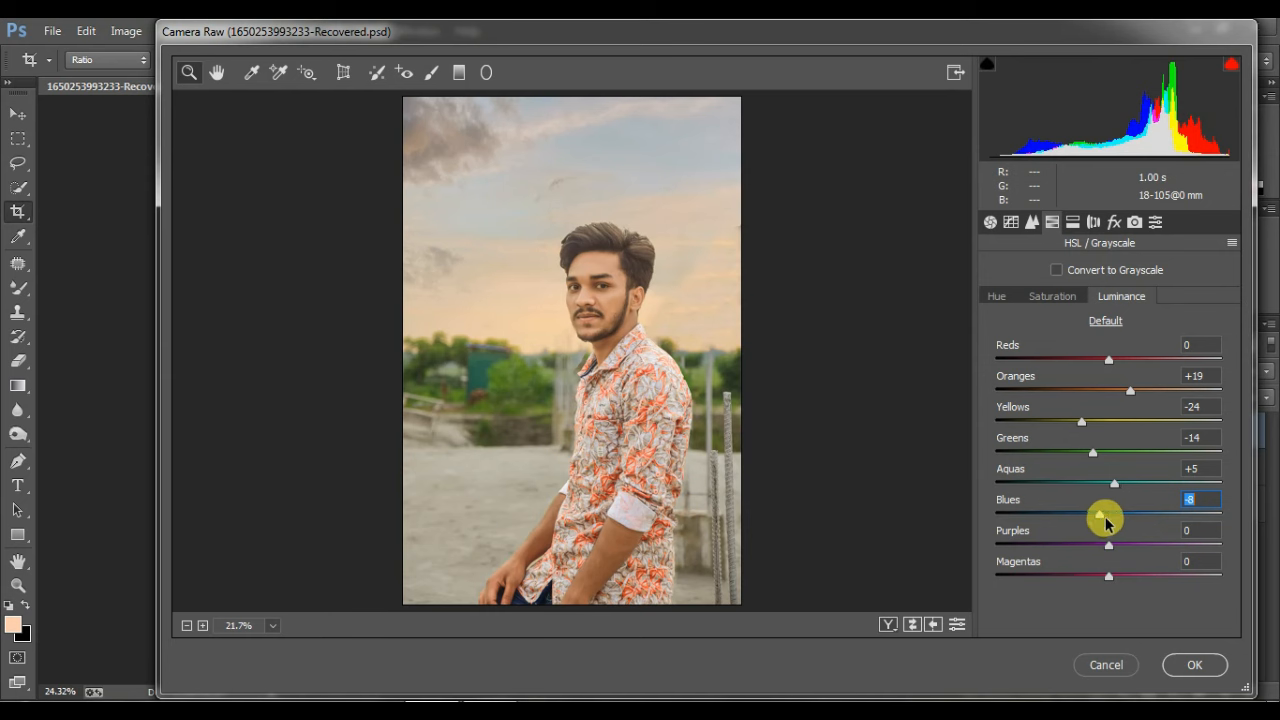
Step: Set the HSL saturation to Reds +13 and Yellows +53, and adjust the Greens saturation
left_click(1052, 296)
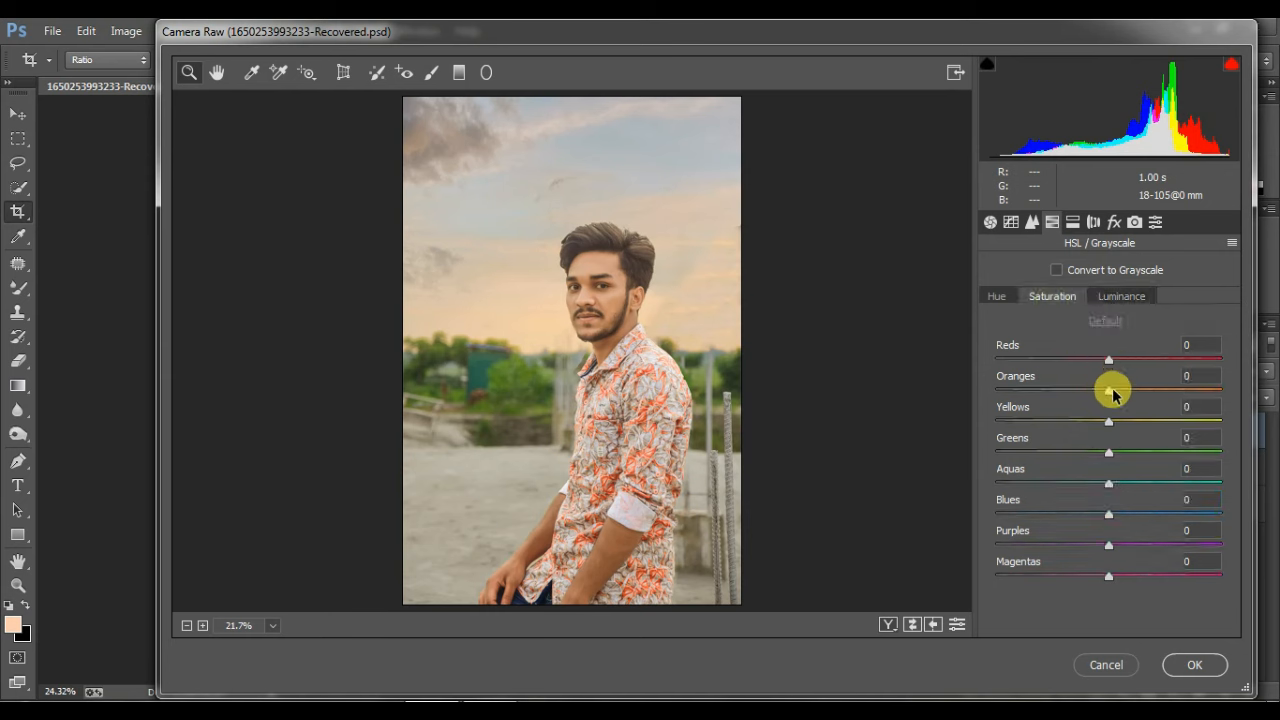
left_click_drag(1112, 362, 1128, 363)
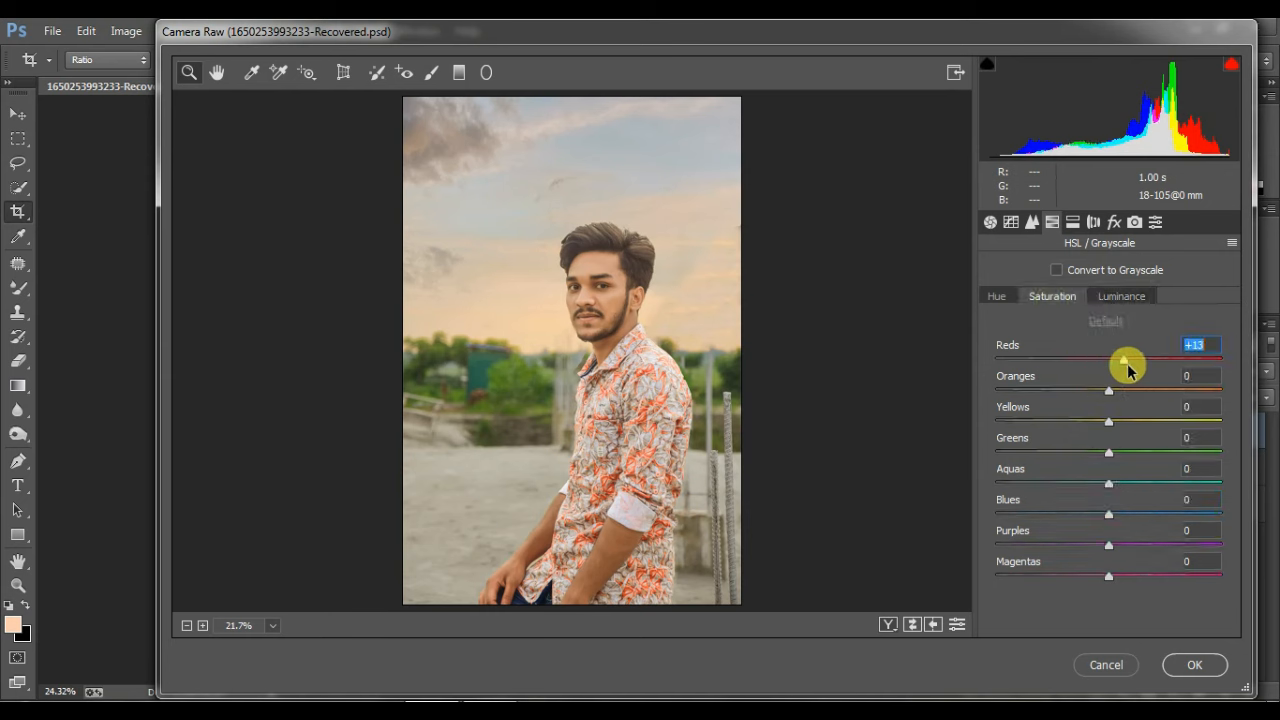
left_click_drag(1108, 419, 1168, 428)
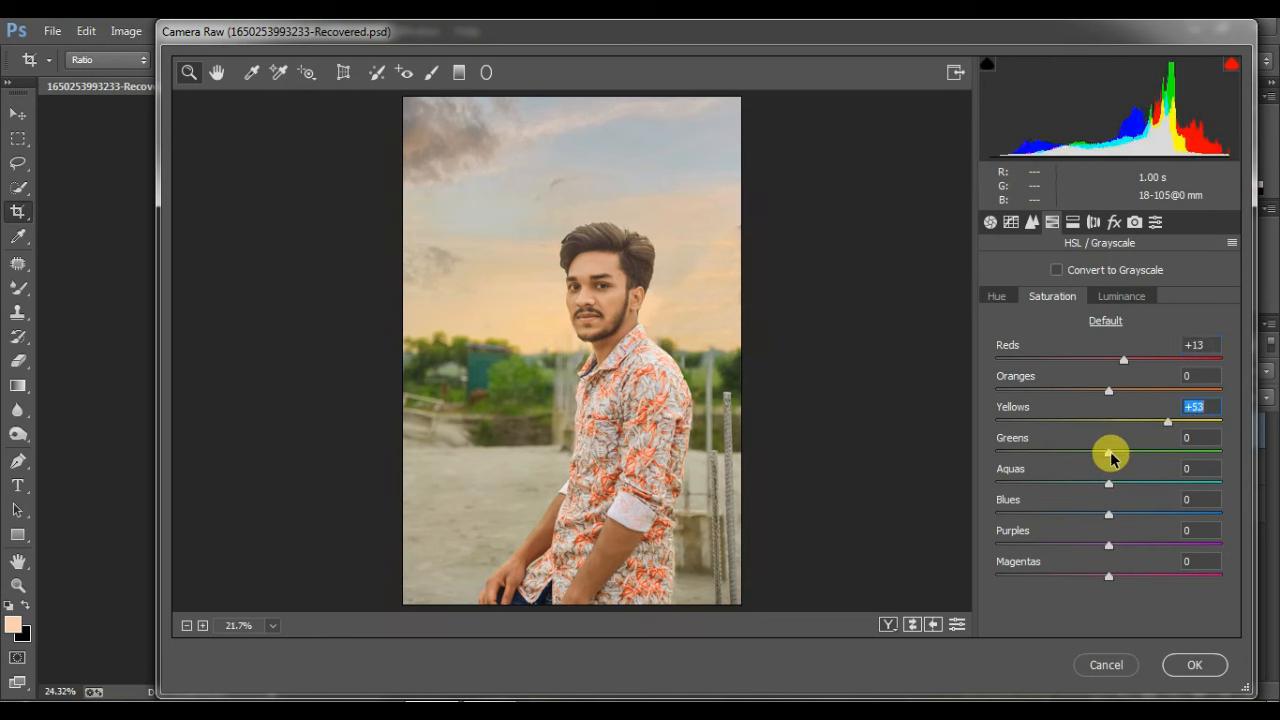
left_click_drag(1108, 452, 1040, 522)
Step: Set the HSL hue to Reds +17, Oranges +8, Yellows +14, Greens -83, Aquas -33 and Blues -61
left_click(1003, 298)
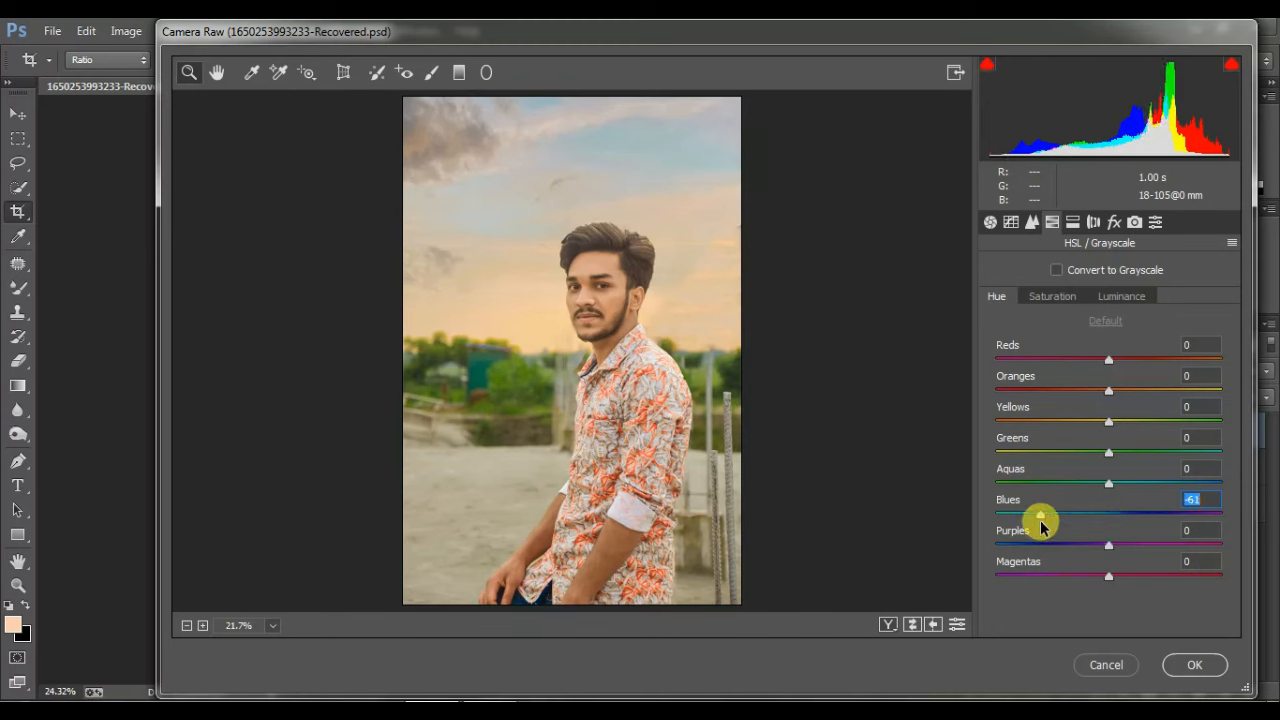
left_click_drag(1107, 421, 1015, 467)
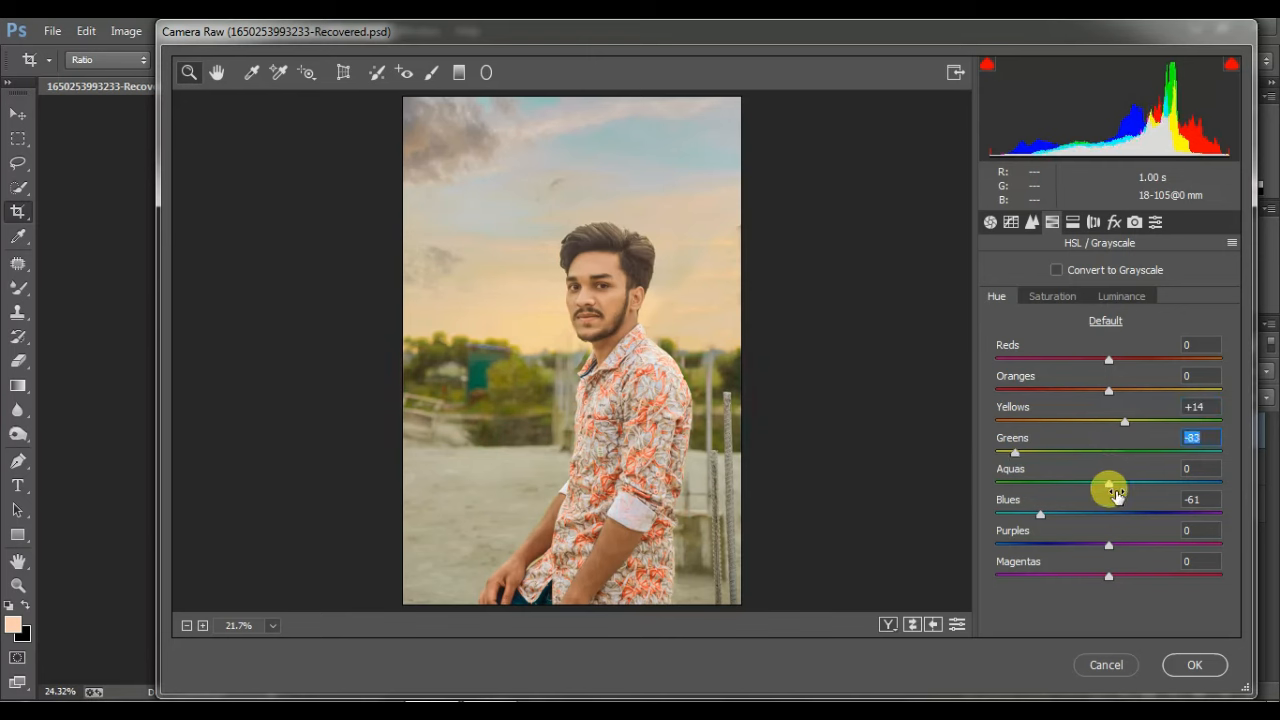
left_click_drag(1107, 485, 1078, 508)
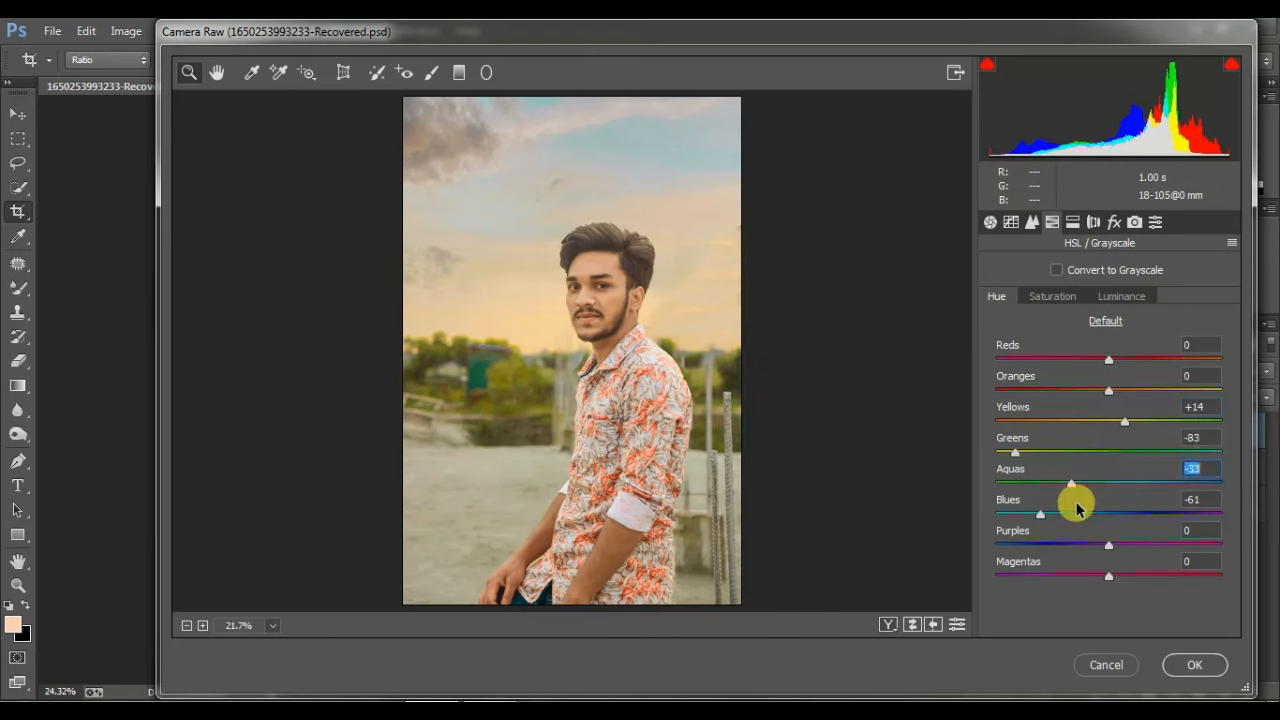
left_click_drag(1109, 388, 1129, 372)
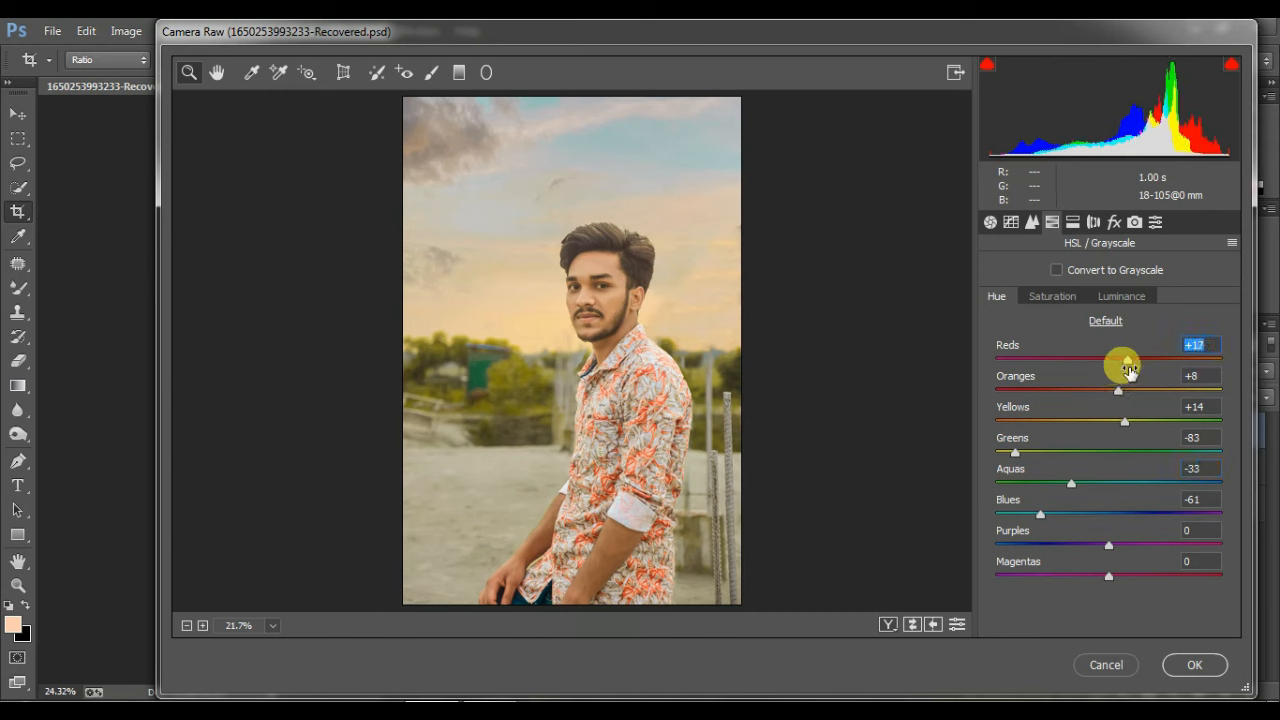
Step: Apply split toning with Highlights Hue 41 and Saturation 7, and Shadows Hue 90 and Saturation 4
left_click(1073, 221)
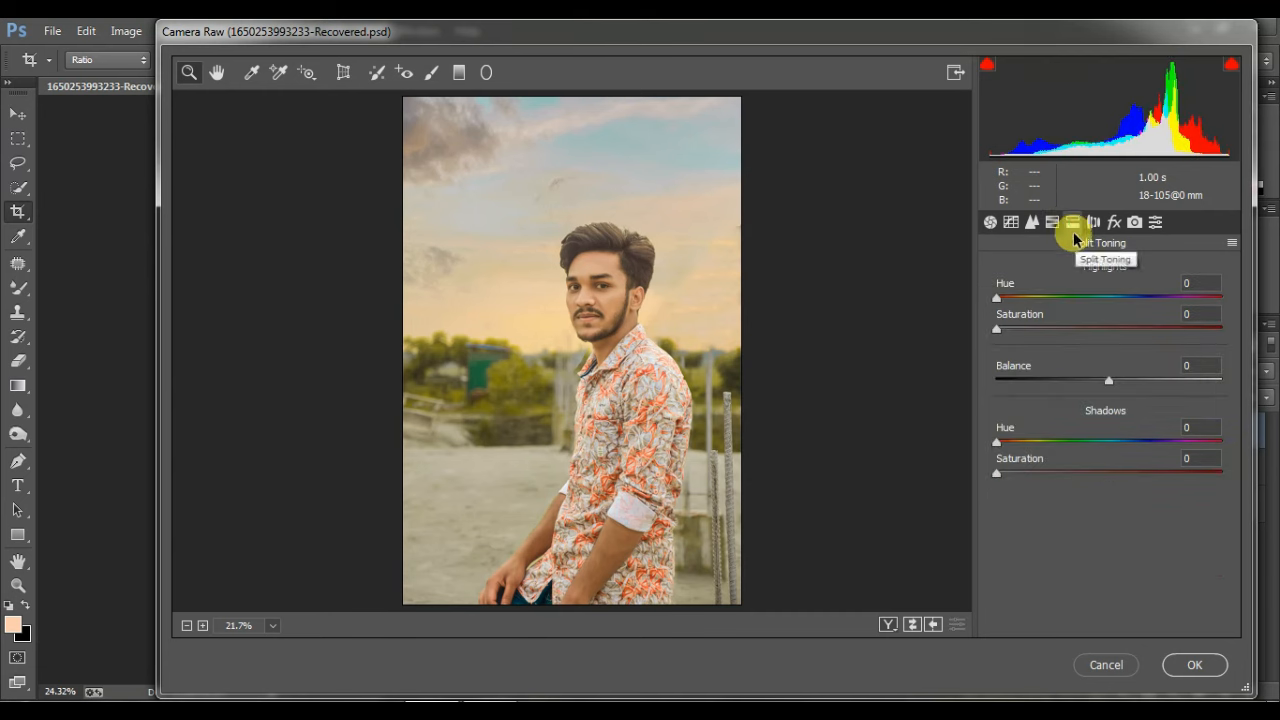
left_click(1022, 298)
left_click(1011, 328)
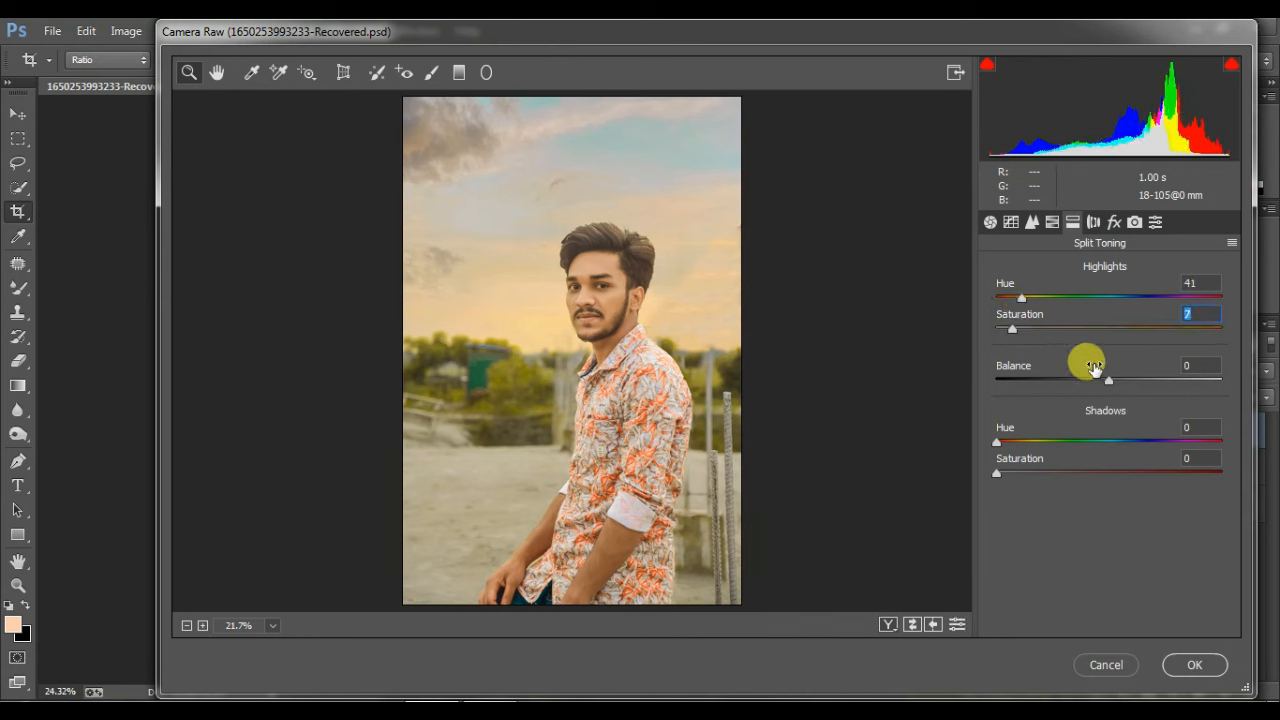
left_click(1005, 473)
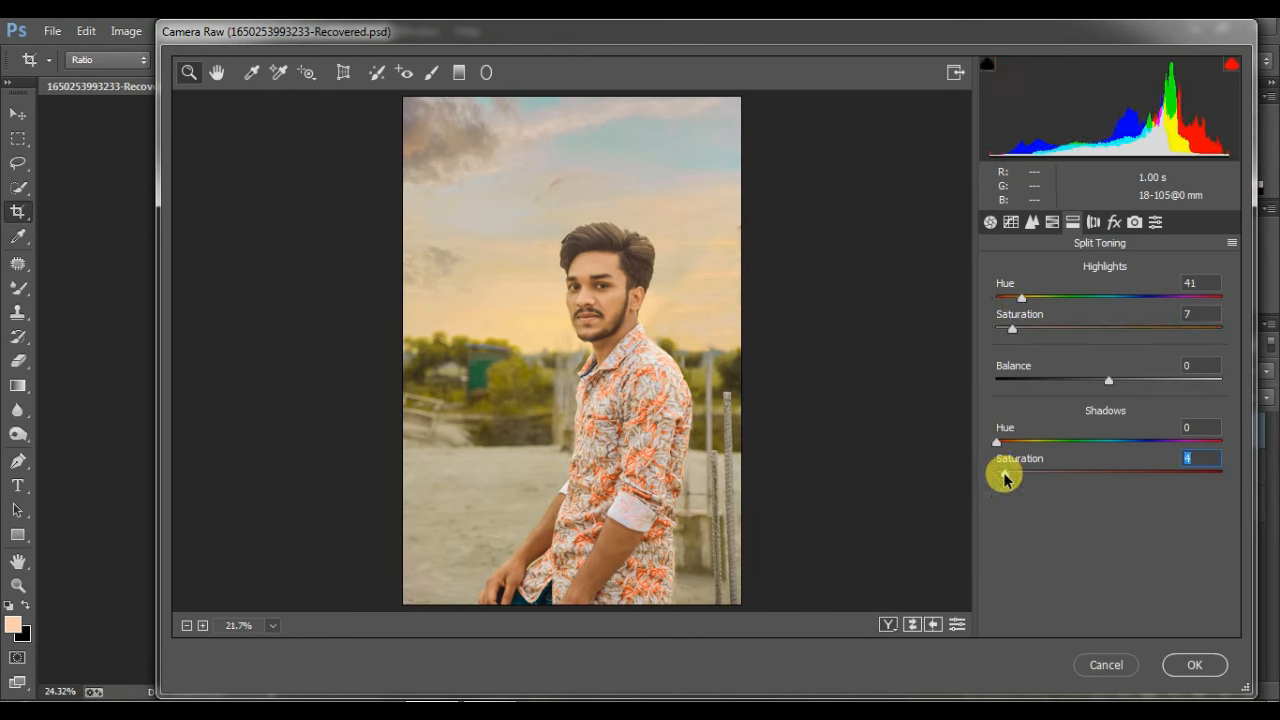
left_click(1114, 443)
left_click_drag(1114, 446, 1053, 450)
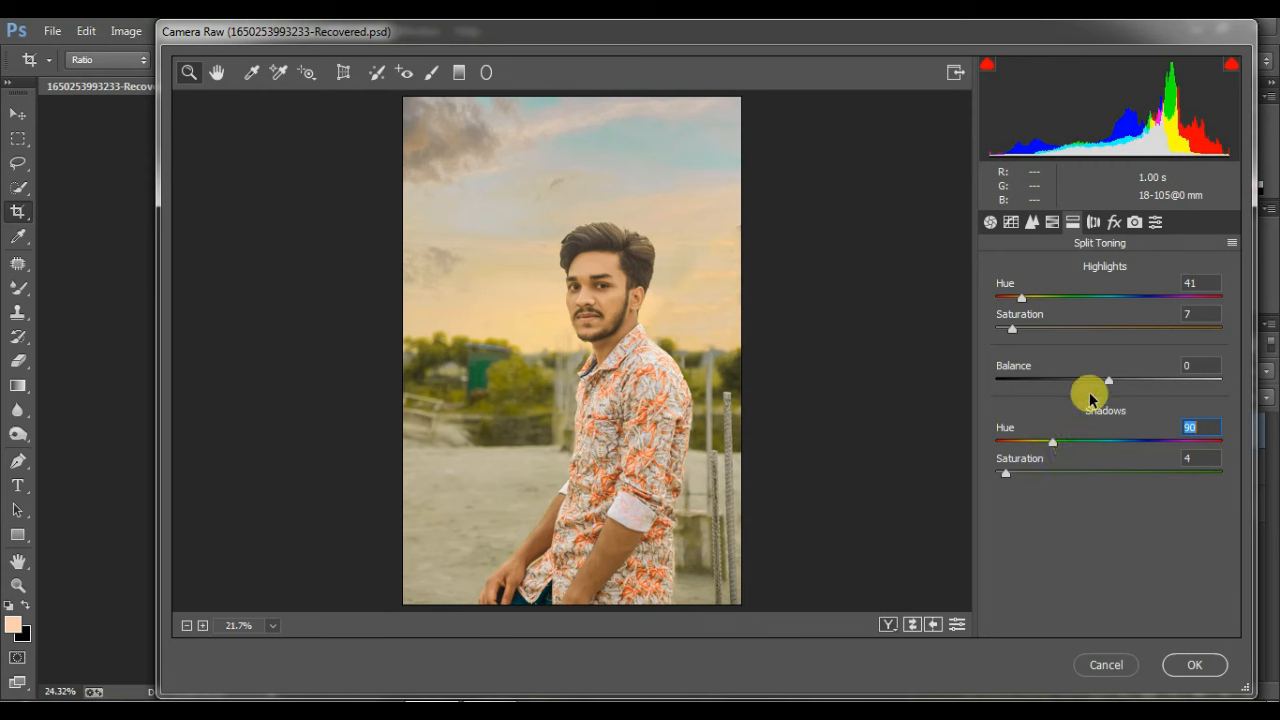
Step: Set the lens correction vignetting Amount to -31 and the Post Crop Vignetting Amount to -17
left_click(1092, 222)
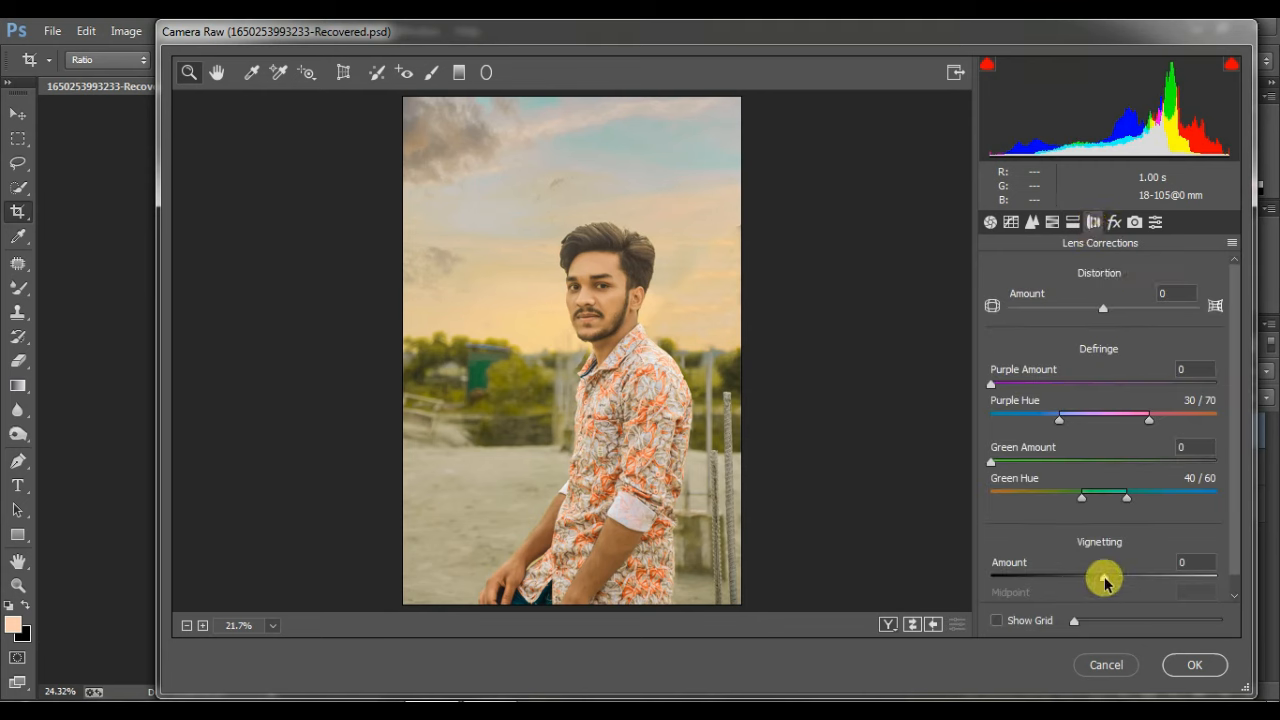
left_click_drag(1104, 578, 1069, 582)
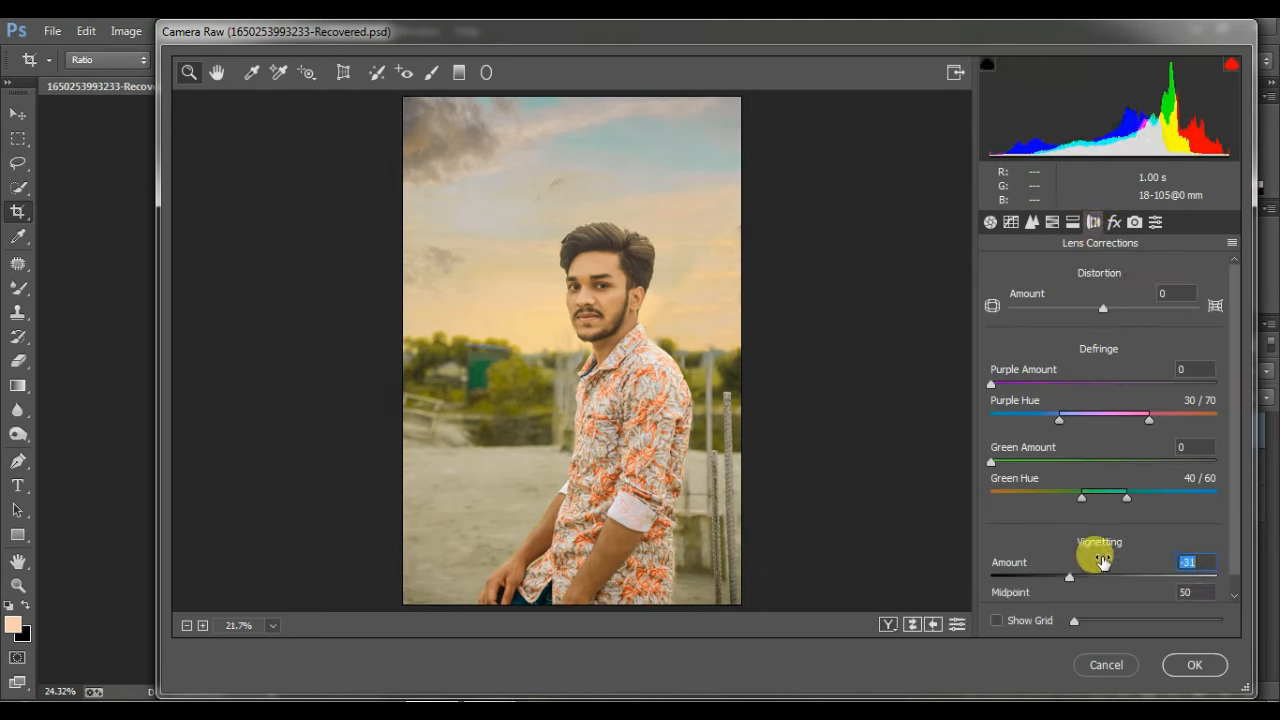
left_click(1114, 222)
left_click_drag(1098, 530, 1083, 535)
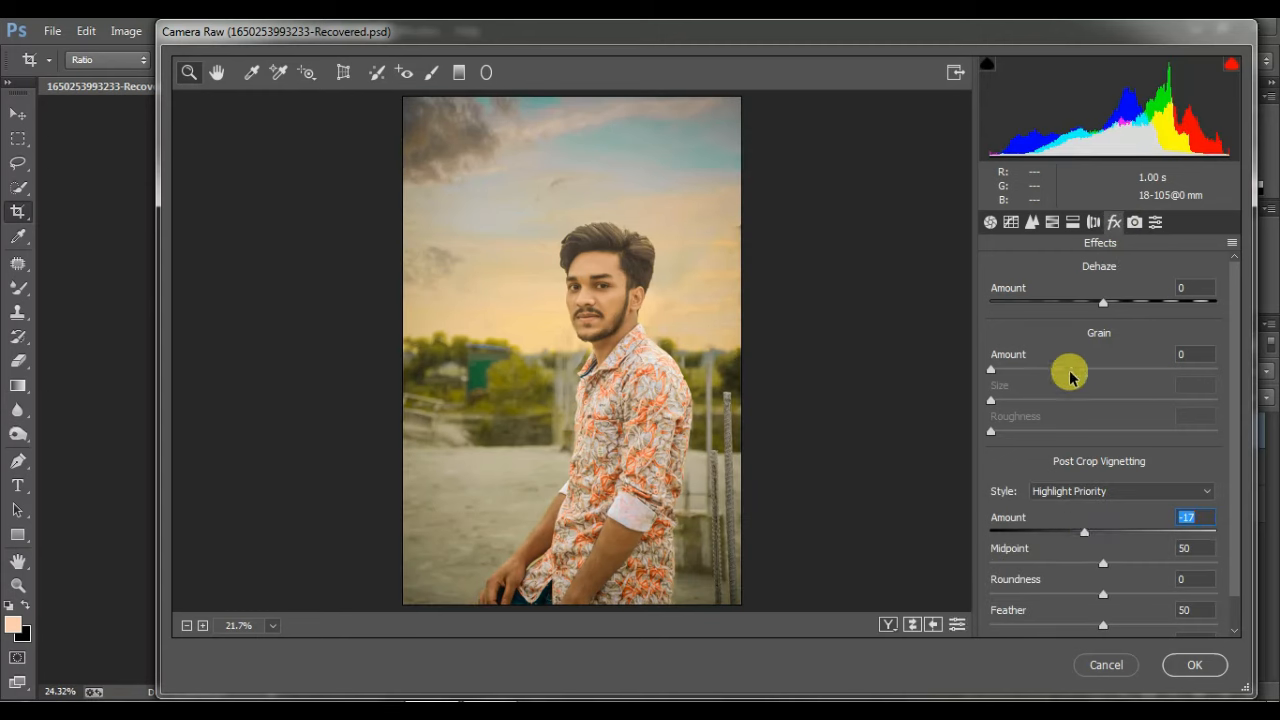
Step: Set the camera calibration to Red Primary Saturation +5, Green Primary Hue -17 and Green Primary Saturation -18
left_click(1134, 226)
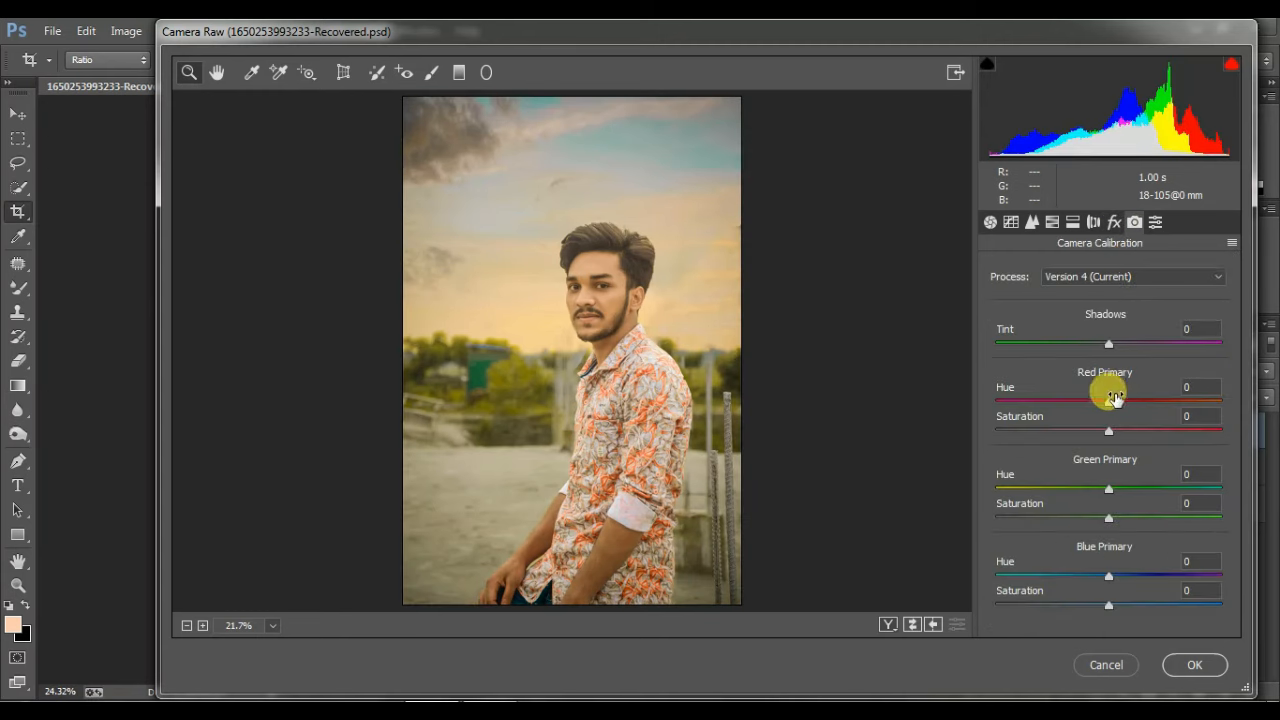
left_click_drag(1108, 431, 1121, 443)
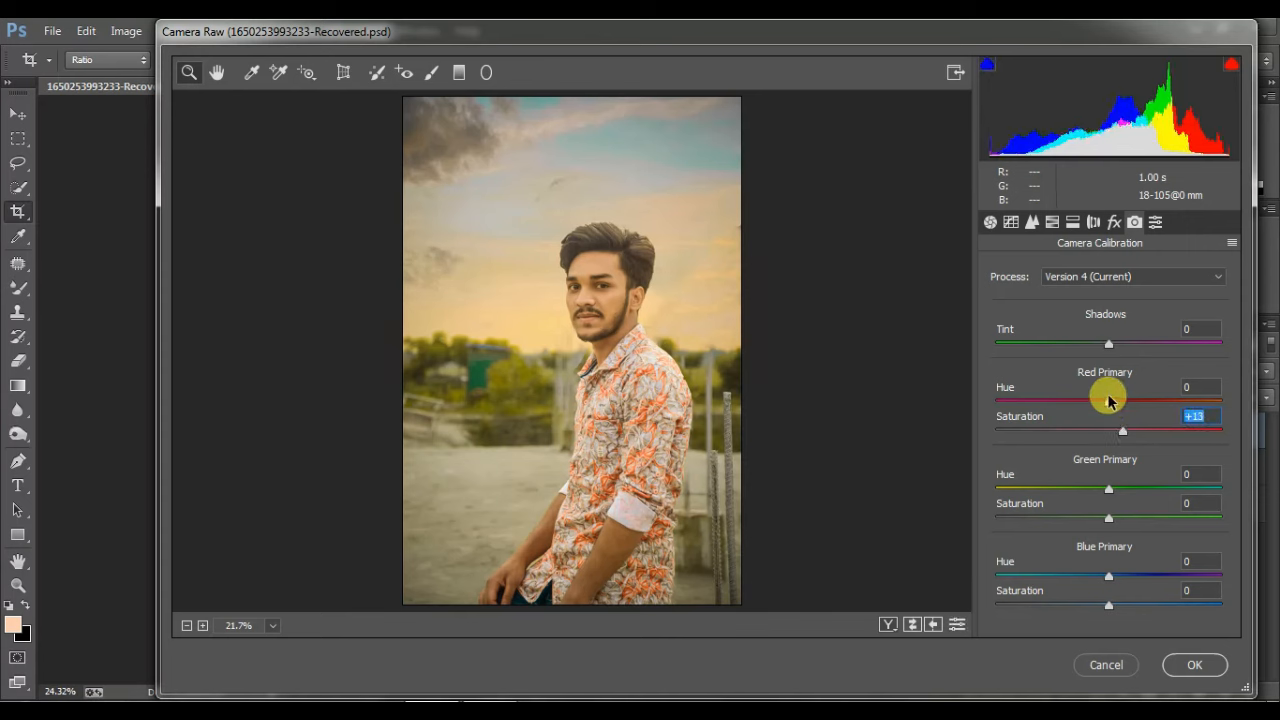
left_click_drag(1110, 490, 1089, 521)
left_click_drag(1122, 431, 1112, 428)
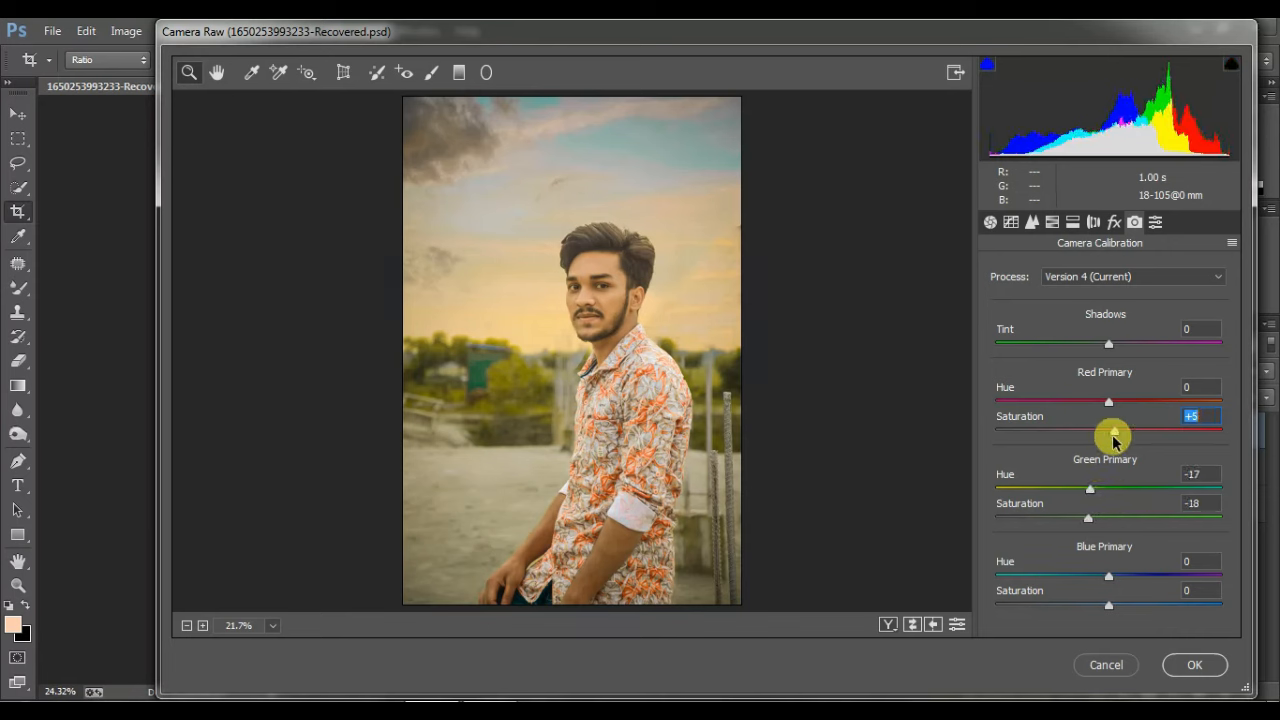